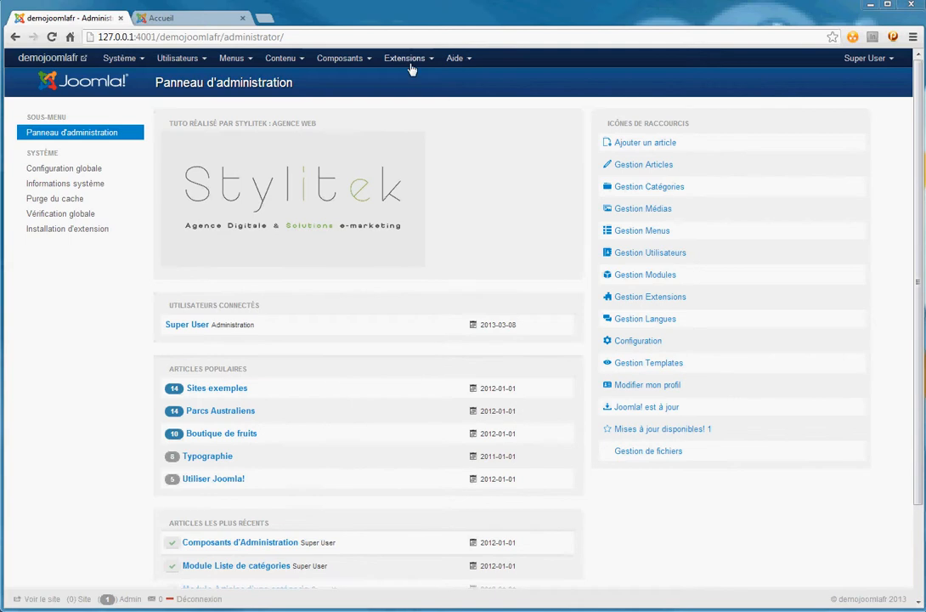
# Install the RSForm! Pro component in the extension manager from the archive com_rsform_2.5-3.0 (5).zip.
pyautogui.click(407, 59)
pyautogui.click(419, 82)
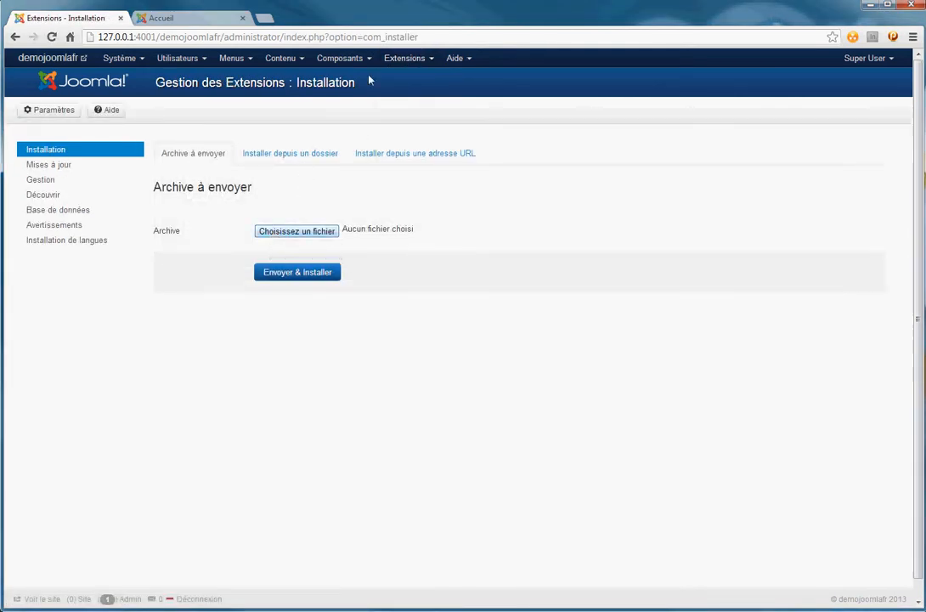
pyautogui.click(406, 58)
pyautogui.click(405, 82)
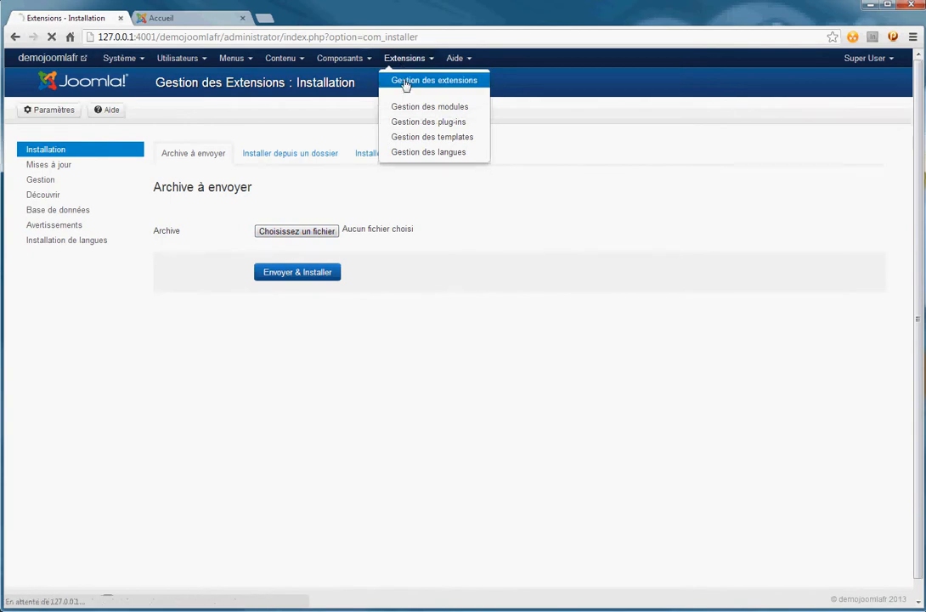
pyautogui.click(316, 234)
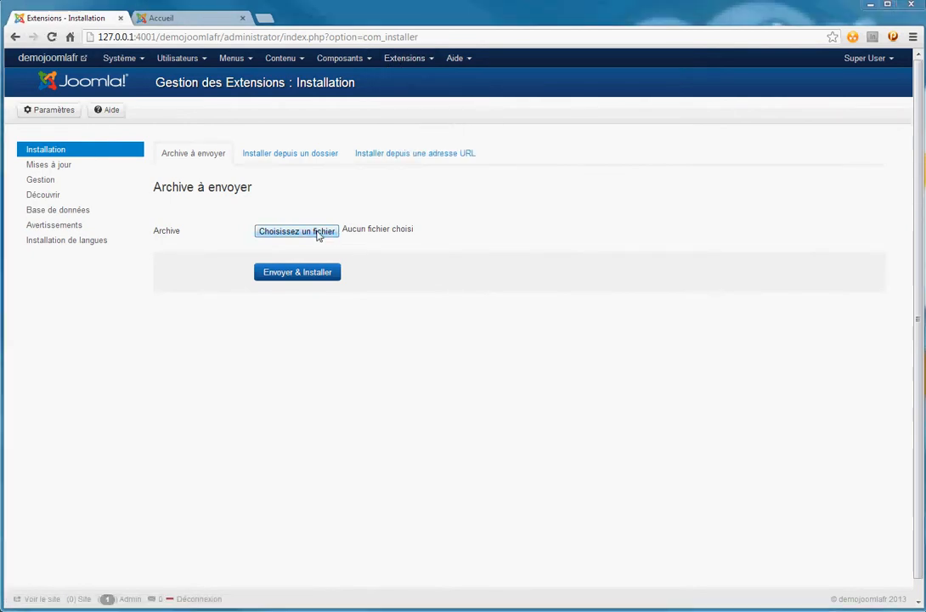
pyautogui.doubleClick(162, 85)
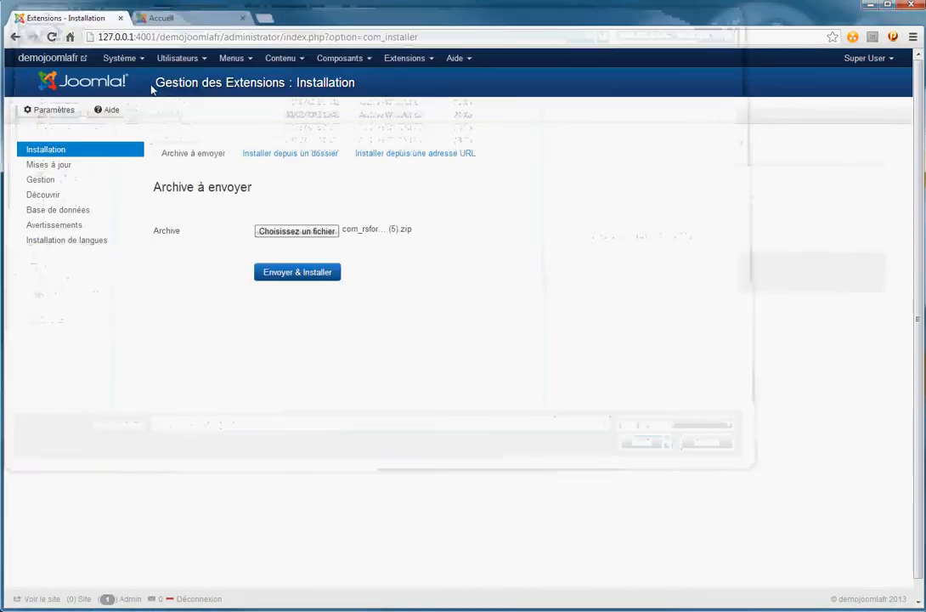
pyautogui.click(307, 276)
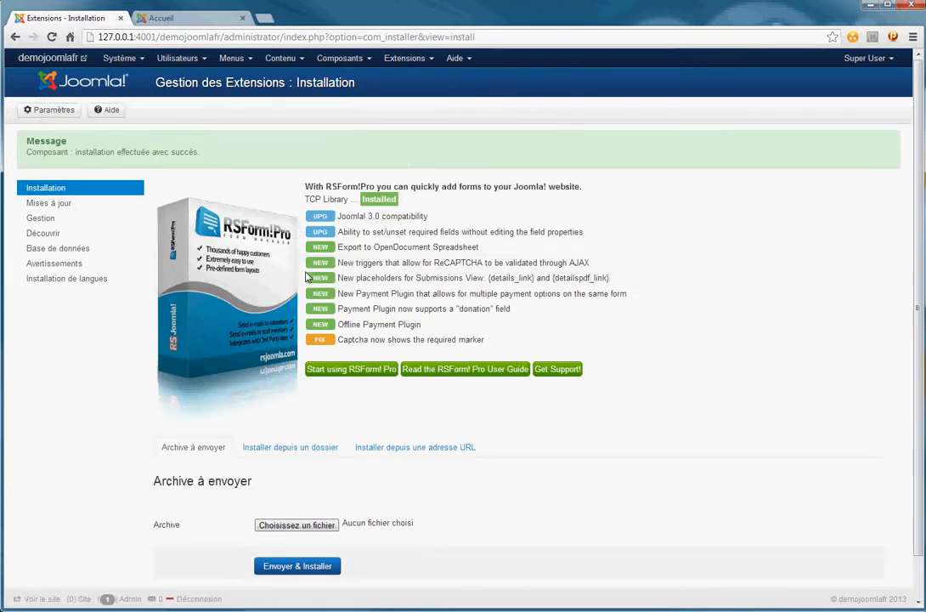
# Upload and install the content plug-in archive plg_content (4).zip.
pyautogui.click(313, 550)
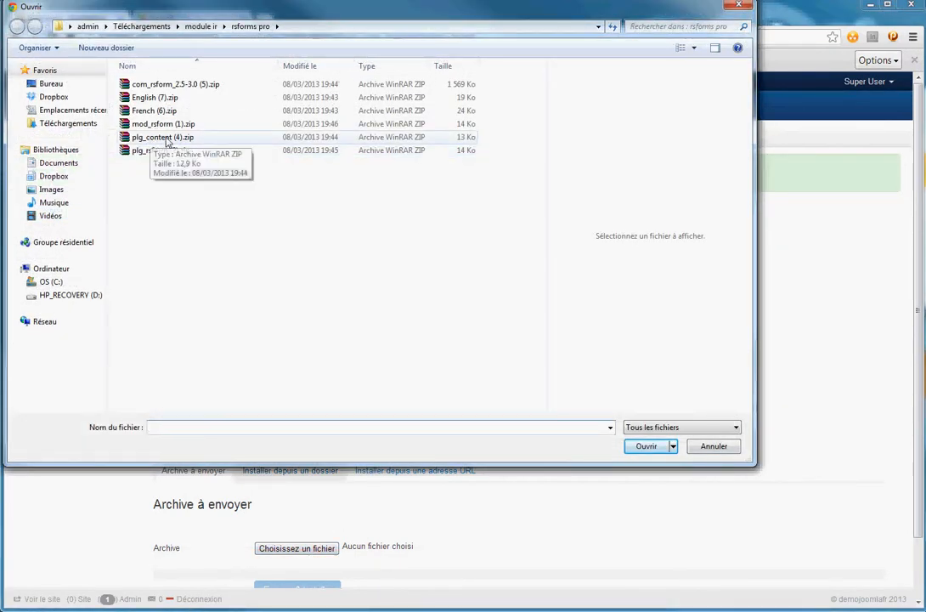
pyautogui.doubleClick(167, 139)
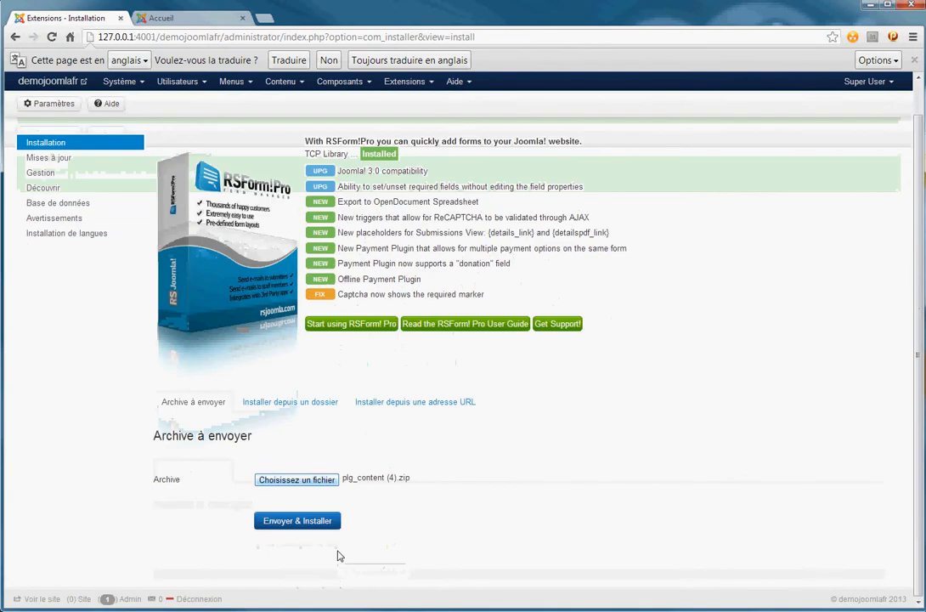
pyautogui.click(296, 521)
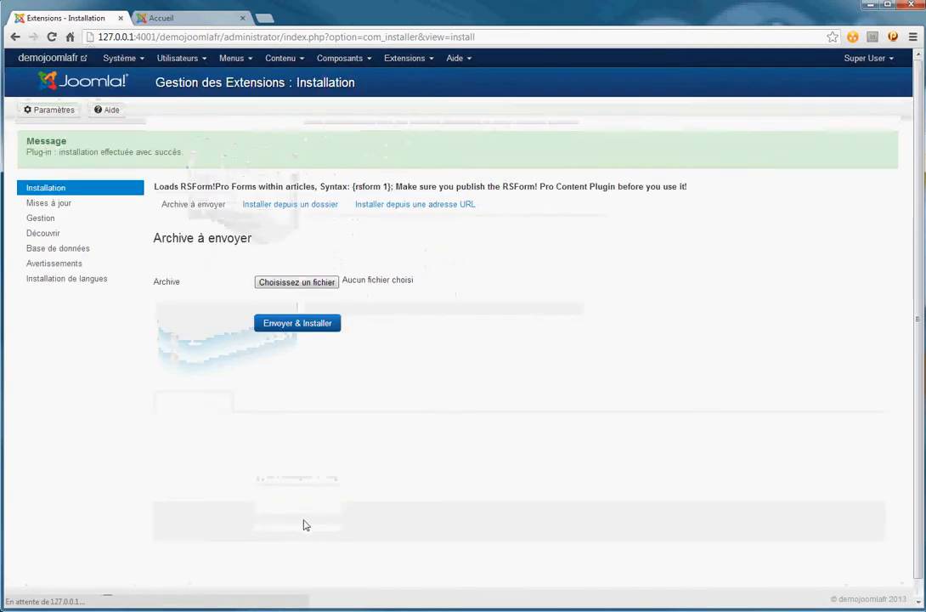
# Start a new form in RSForm! Pro's form manager and advance the creation wizard to the general form information.
pyautogui.click(340, 59)
pyautogui.moveTo(344, 189)
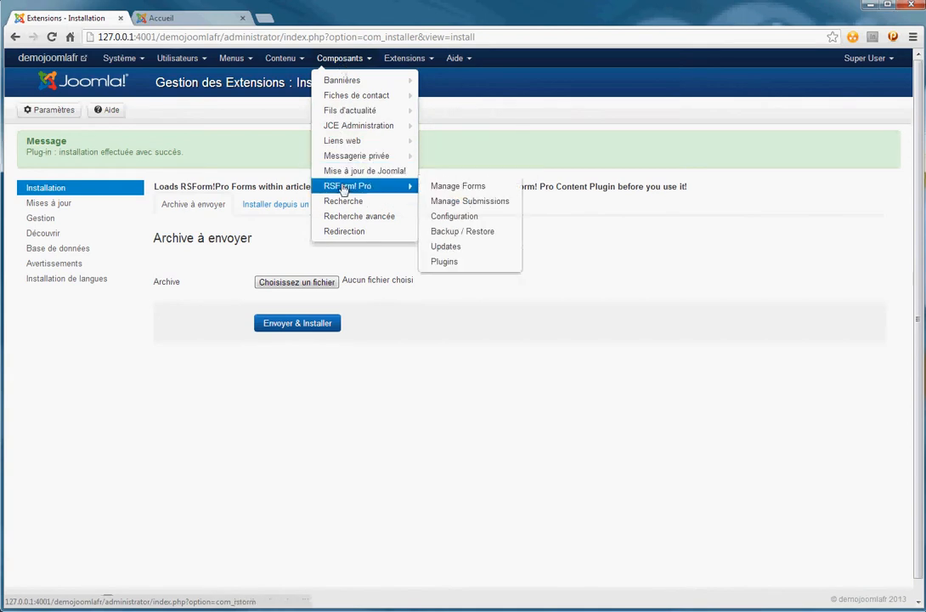
pyautogui.click(343, 188)
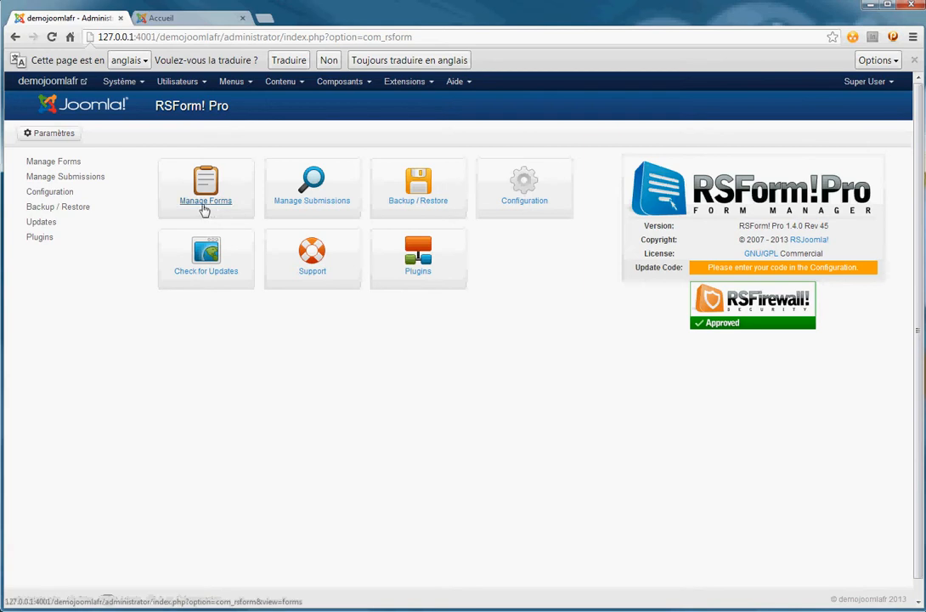
pyautogui.click(203, 205)
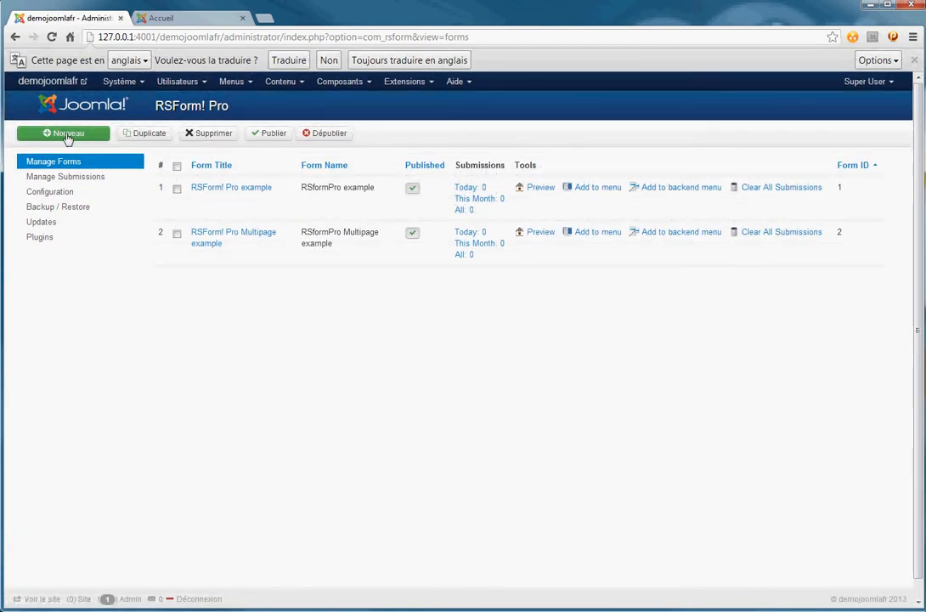
pyautogui.click(73, 134)
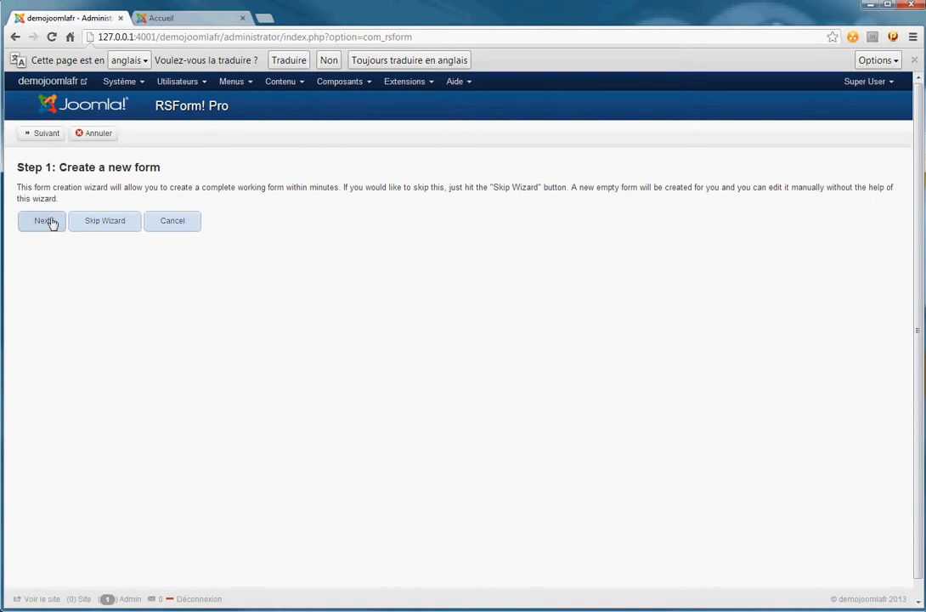
pyautogui.click(49, 225)
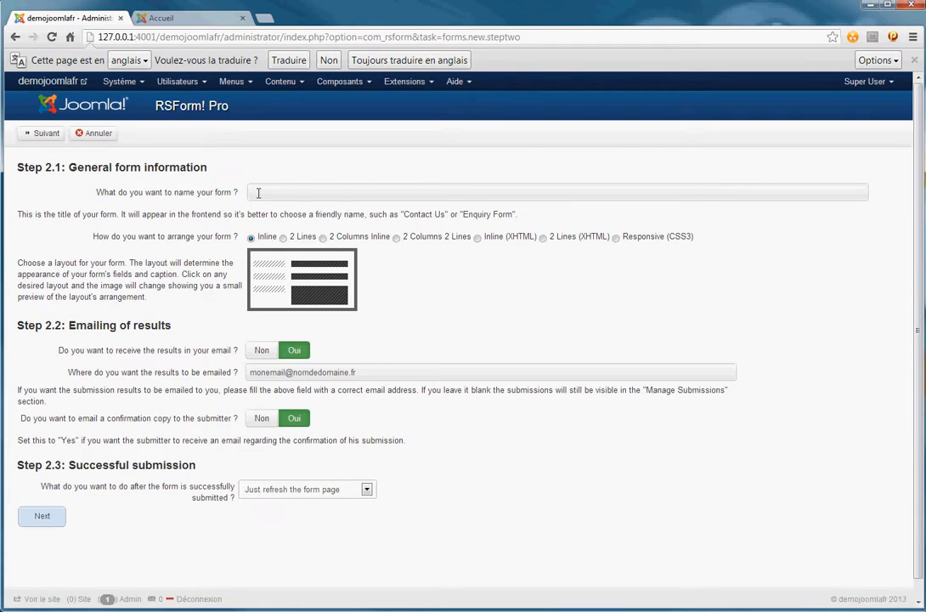
# Name the form "Nom test", choose the Responsive (CSS3) layout and continue to the predefined forms step.
pyautogui.click(259, 192)
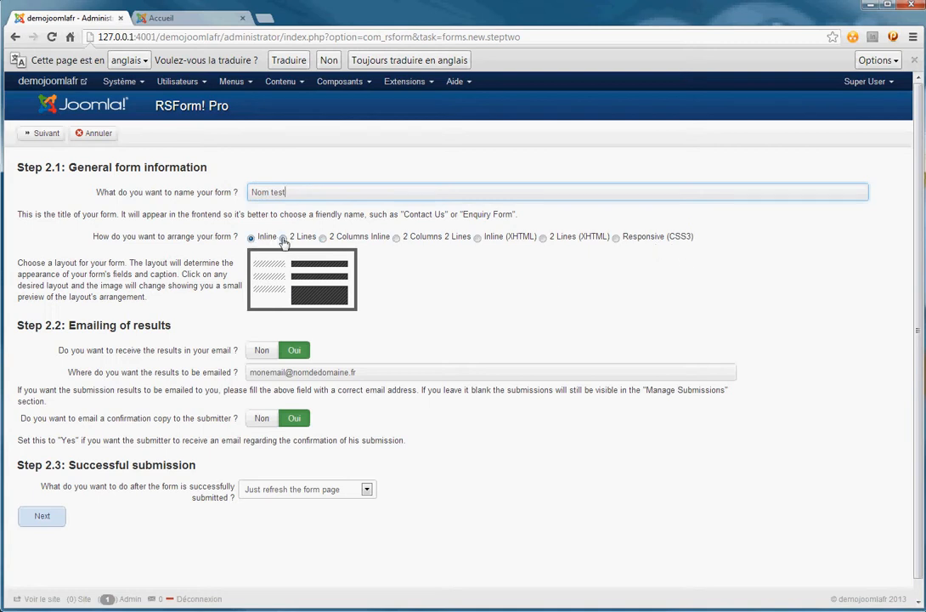
pyautogui.click(284, 239)
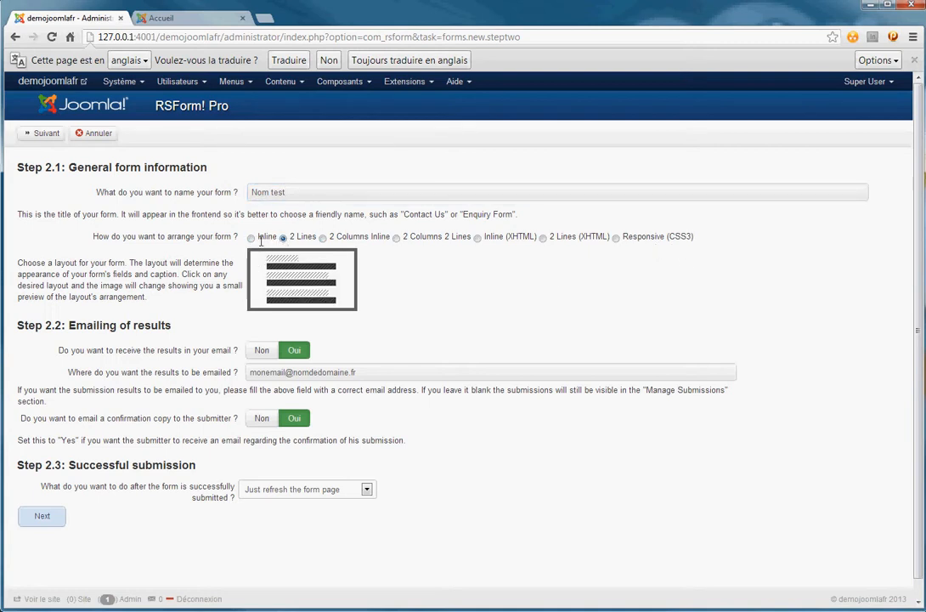
pyautogui.click(323, 240)
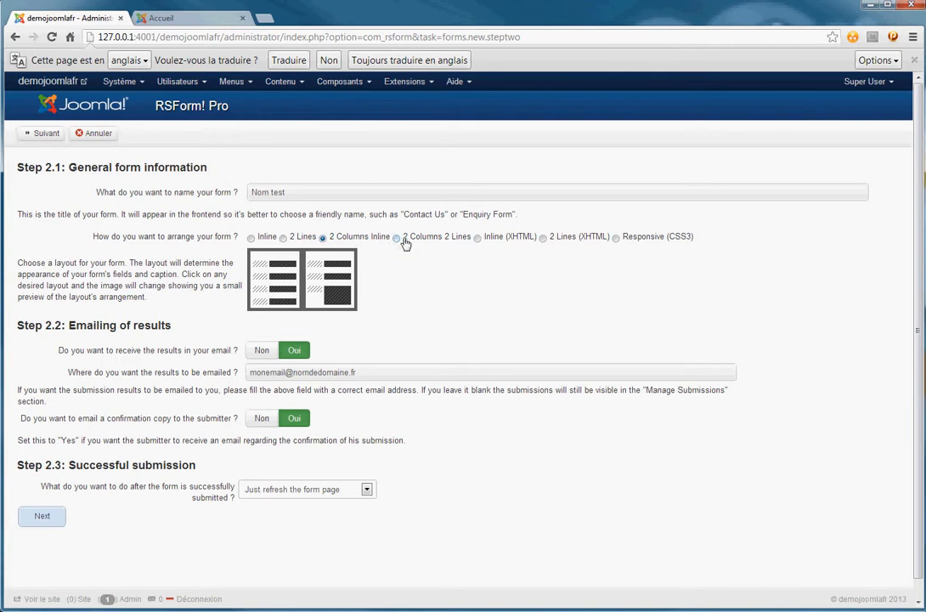
pyautogui.click(616, 238)
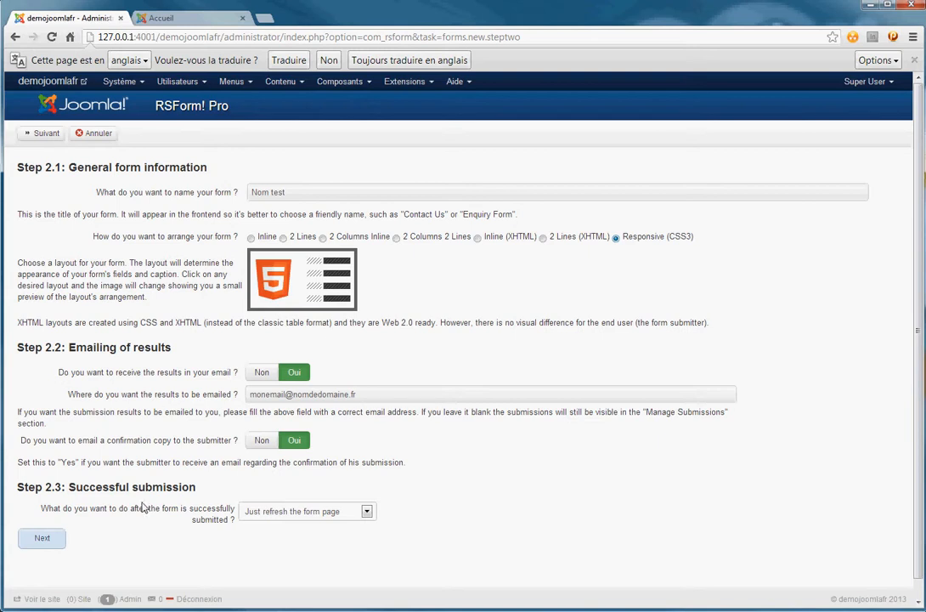
pyautogui.click(42, 540)
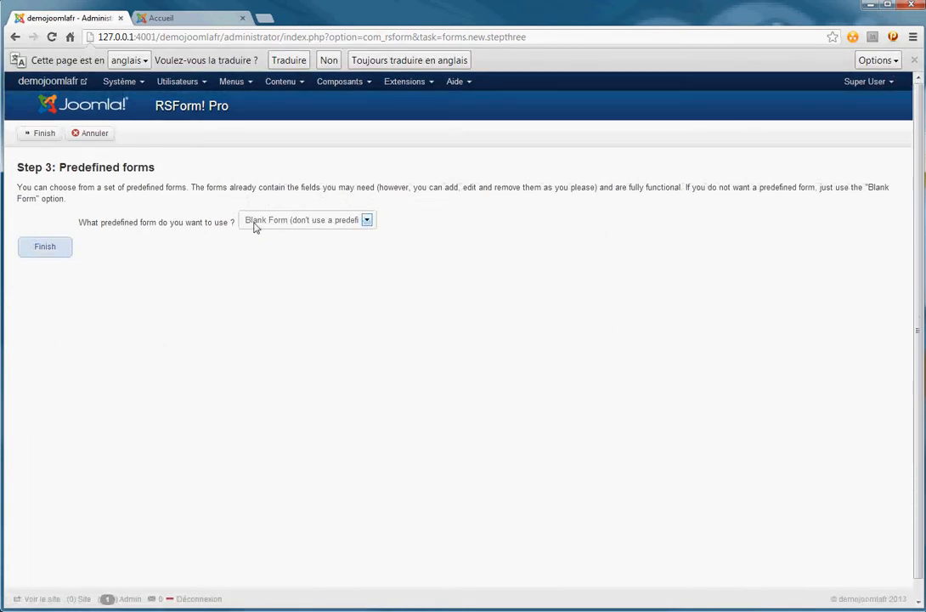
# Choose Blank Form as the predefined form and finish the creation wizard.
pyautogui.click(367, 221)
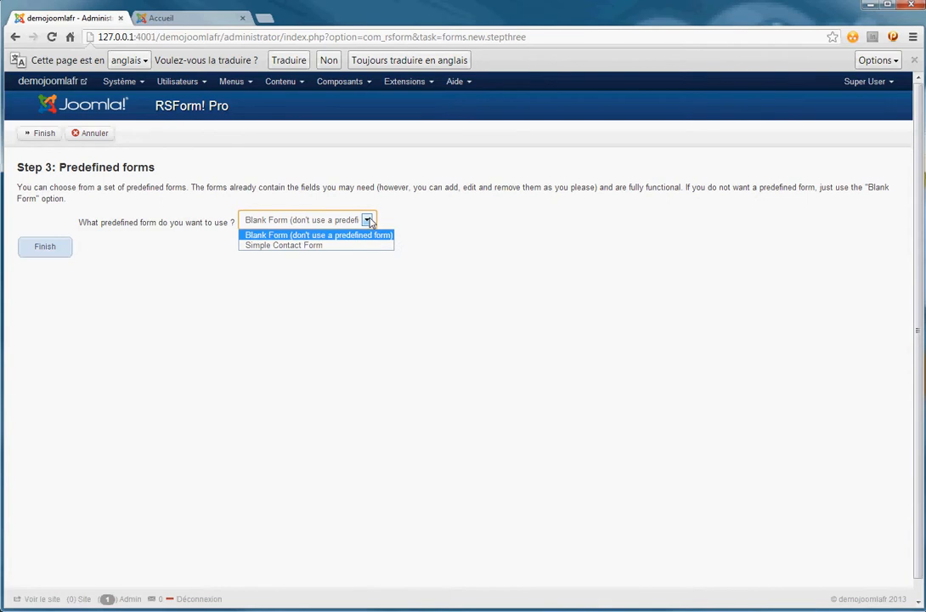
pyautogui.click(277, 240)
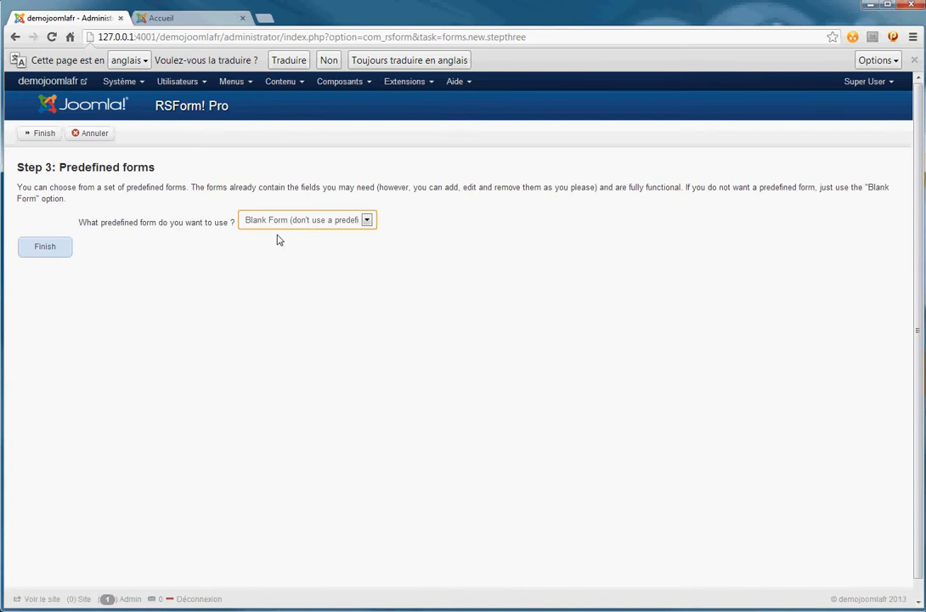
pyautogui.click(46, 247)
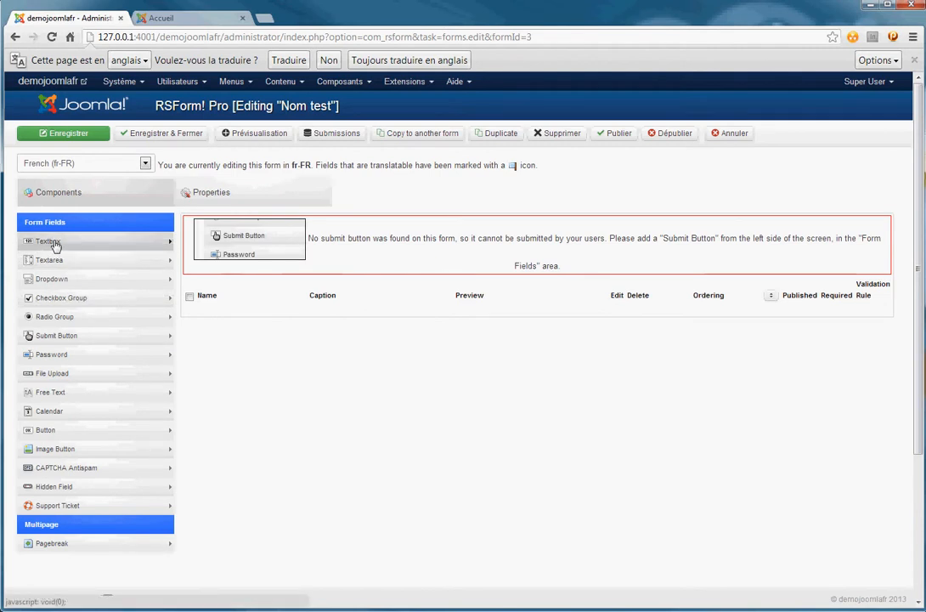
# Add a textbox field with the name and caption "Nom", make it required and save it.
pyautogui.click(53, 245)
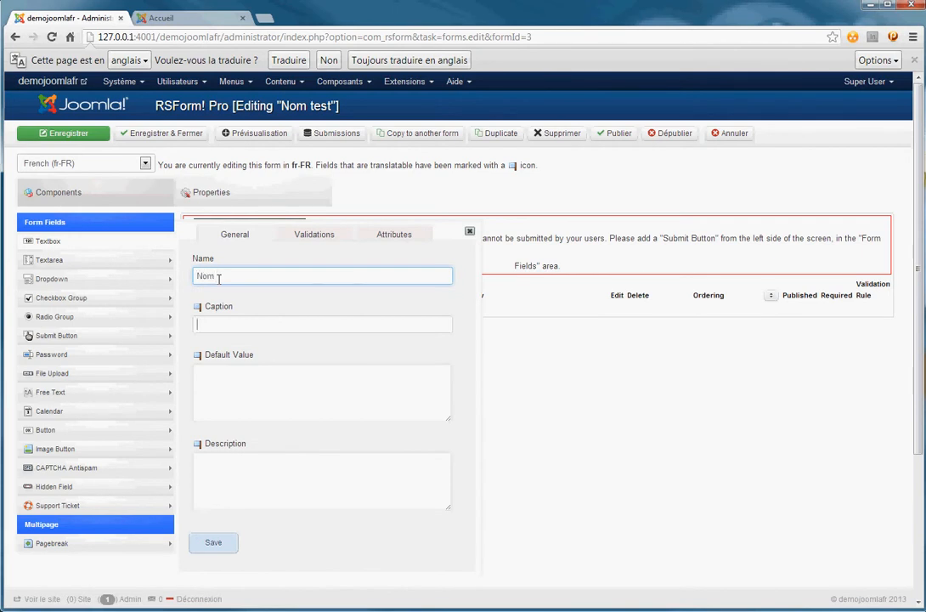
pyautogui.press('Tab')
pyautogui.write('Nom')
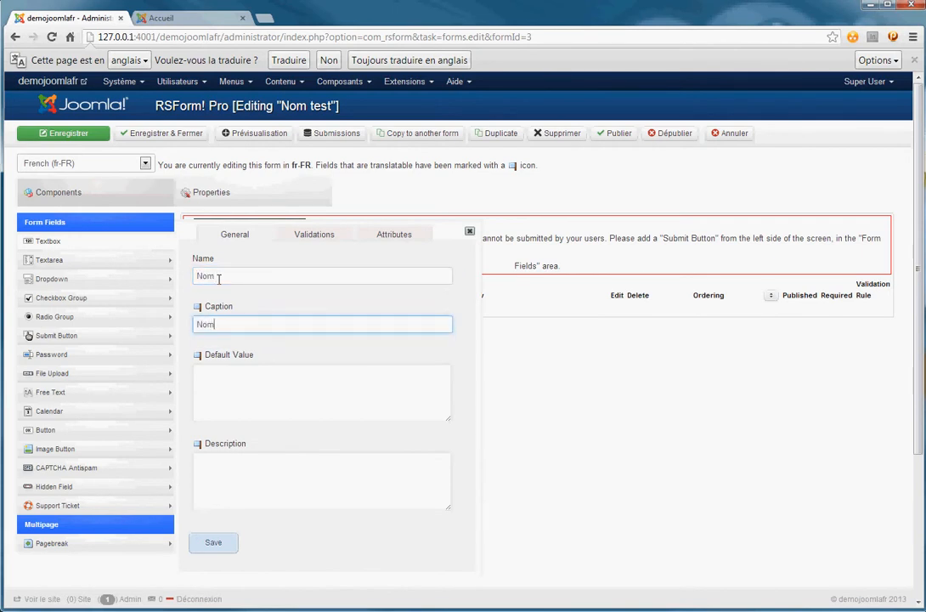
pyautogui.click(313, 235)
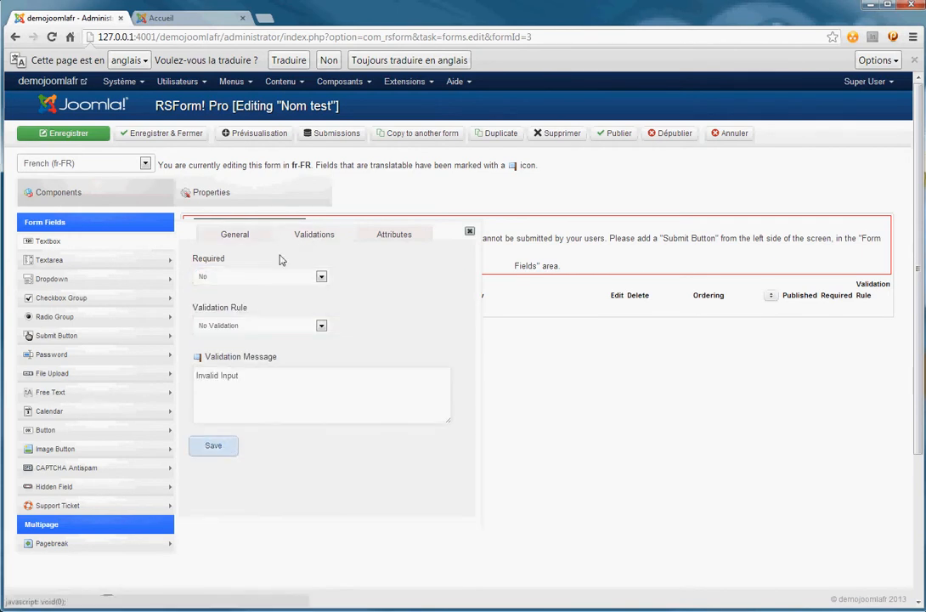
pyautogui.click(322, 278)
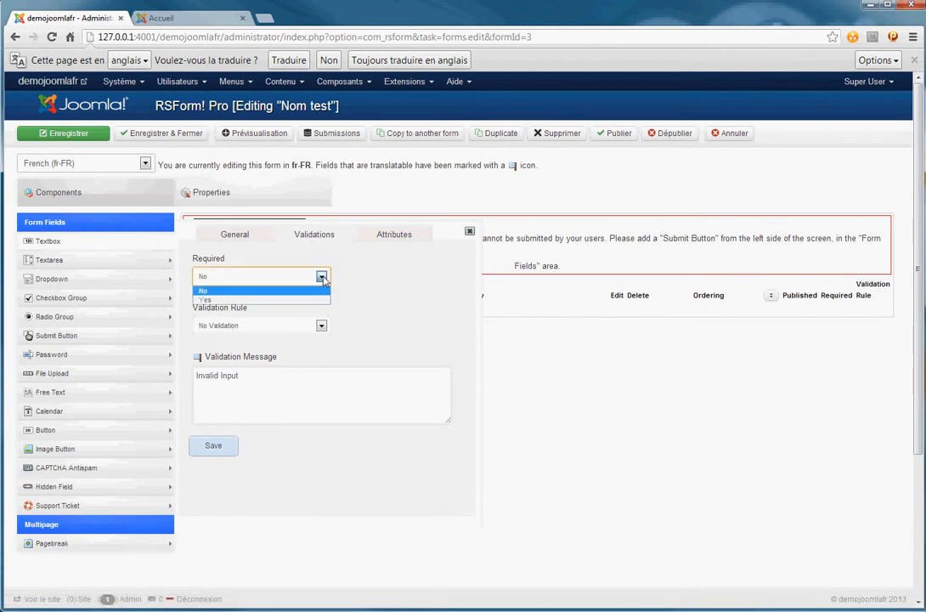
pyautogui.click(273, 300)
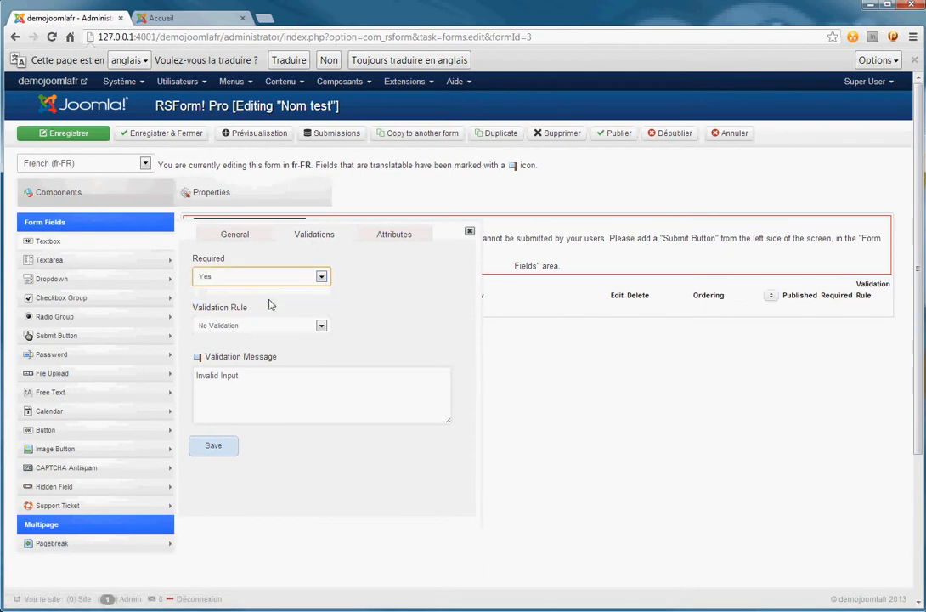
pyautogui.click(221, 448)
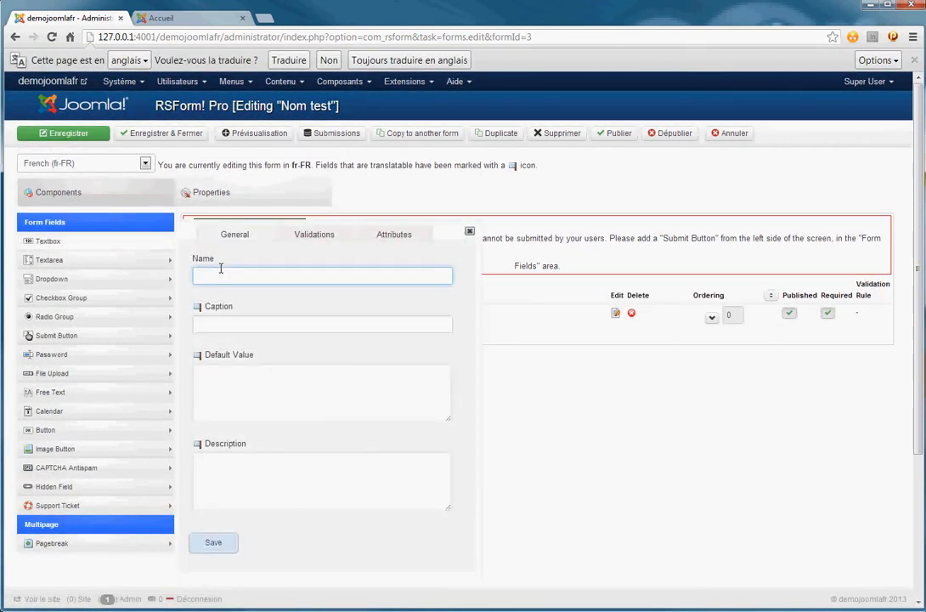
# Add a second textbox field named "Prenom" with the caption "Prénom" and save it.
pyautogui.write('Pre')
pyautogui.press('Down')
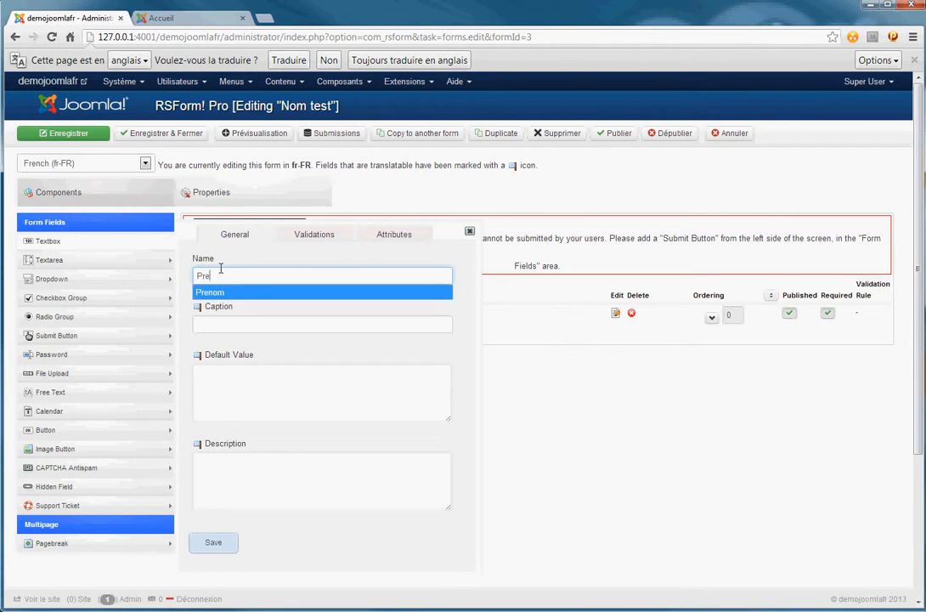
pyautogui.press('Return')
pyautogui.press('Tab')
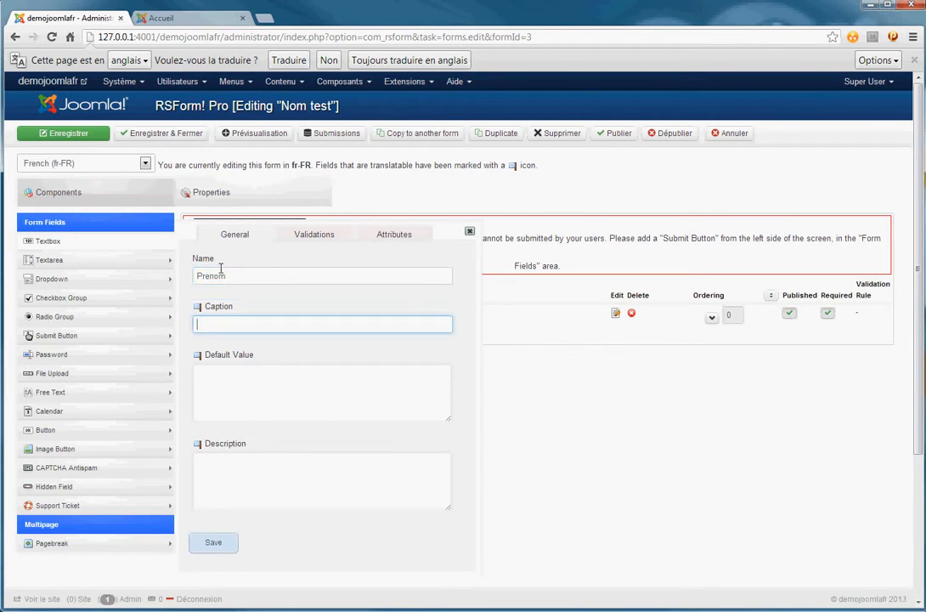
pyautogui.click(212, 325)
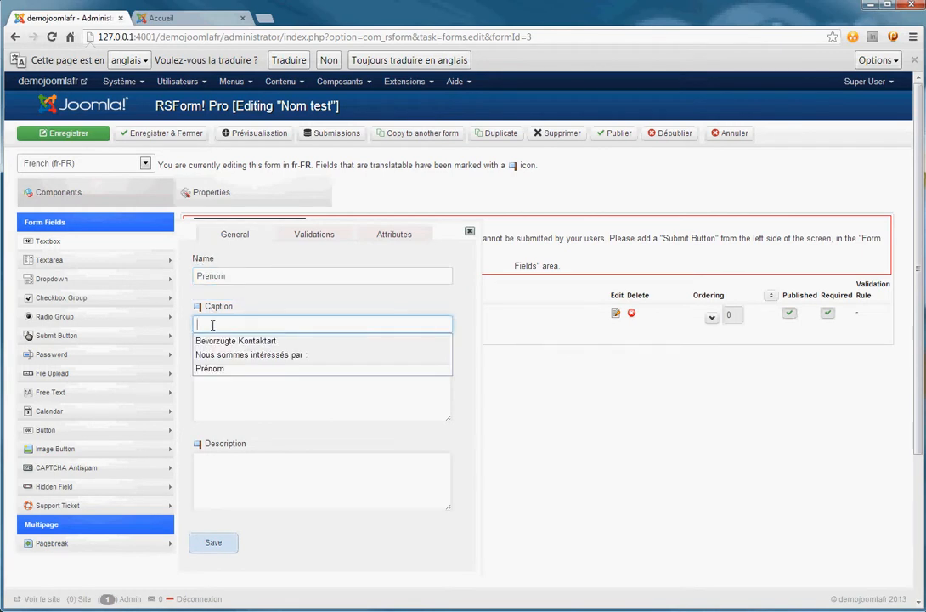
pyautogui.write('Prén')
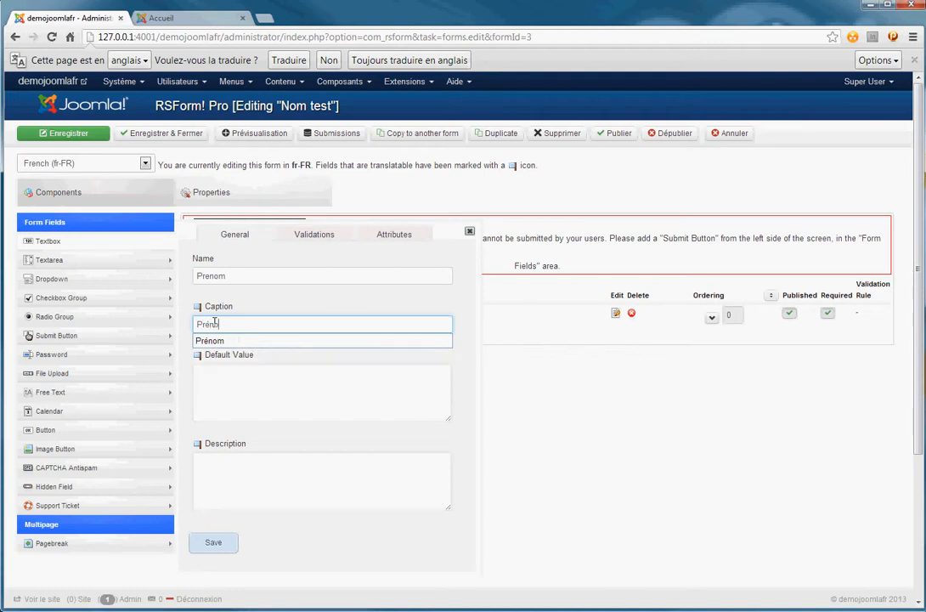
pyautogui.write('om')
pyautogui.click(215, 545)
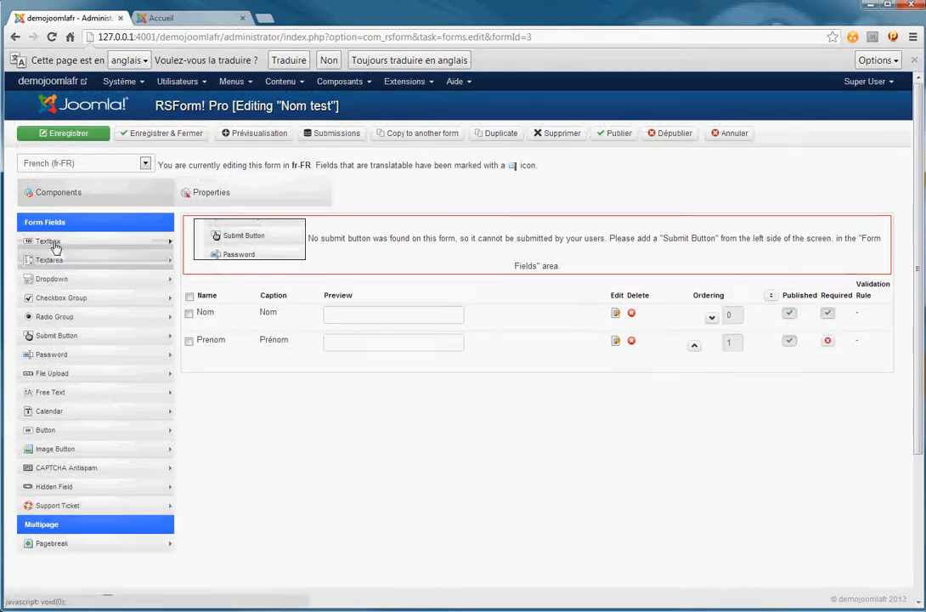
# Add a third textbox field with both the name and the caption set to "Email".
pyautogui.click(53, 244)
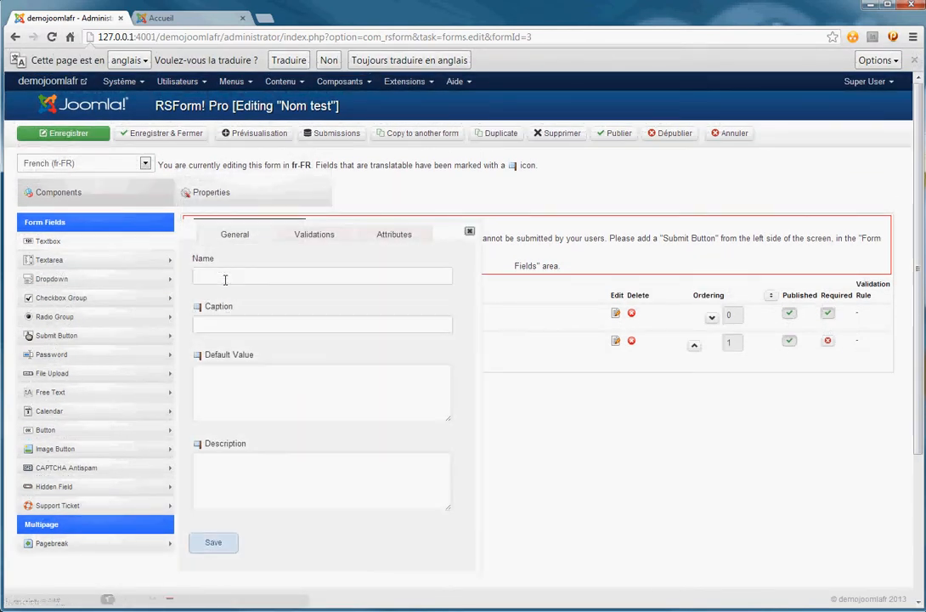
pyautogui.click(225, 280)
pyautogui.write('Email')
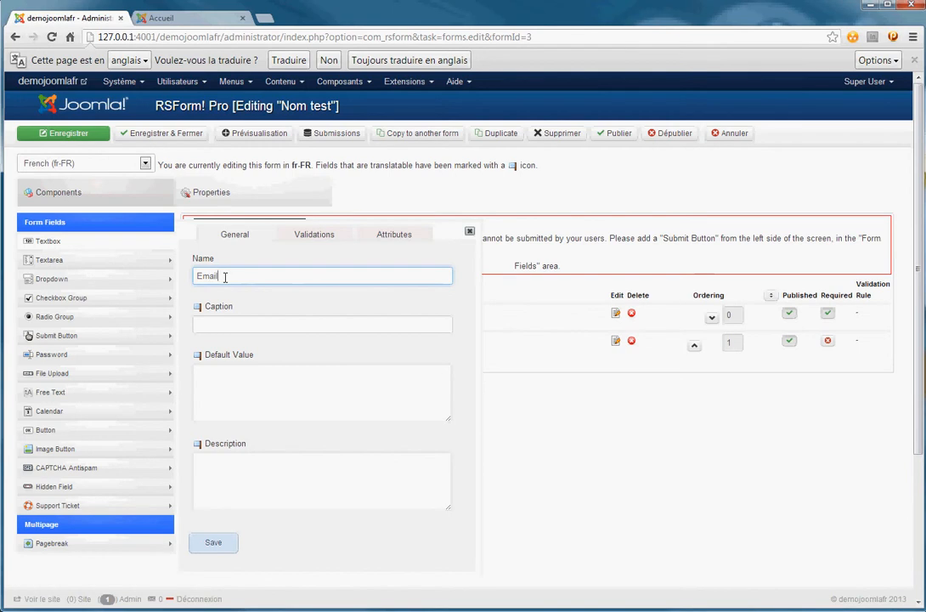
pyautogui.press('Tab')
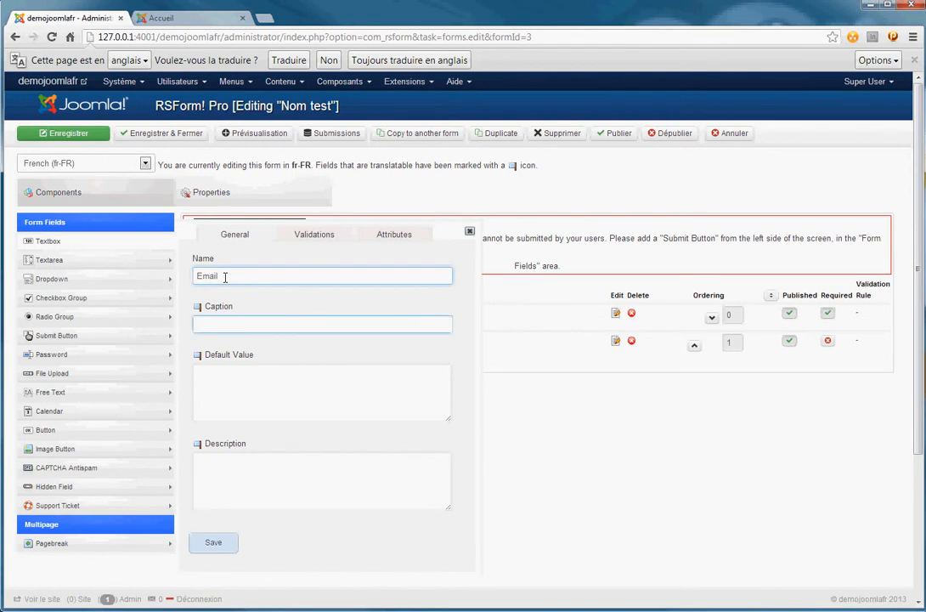
pyautogui.write('Email')
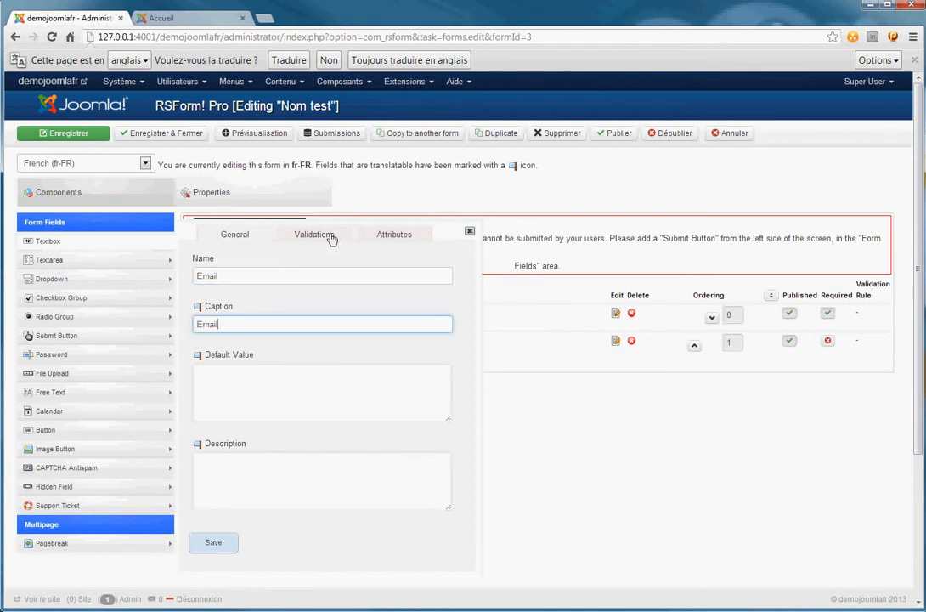
# Make the Email field required with the "Email Address" validation rule and save it.
pyautogui.click(314, 235)
pyautogui.click(233, 277)
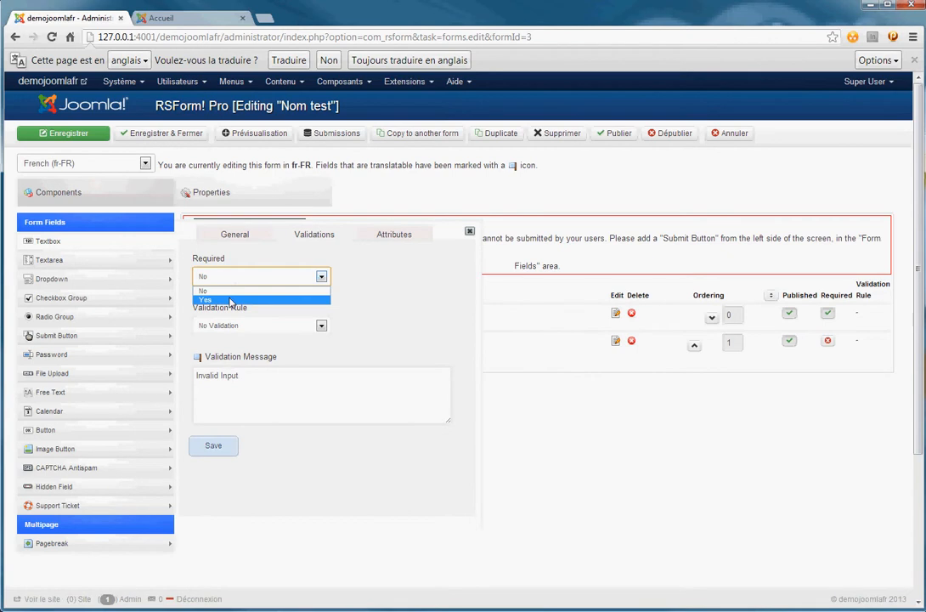
pyautogui.click(228, 299)
pyautogui.click(321, 325)
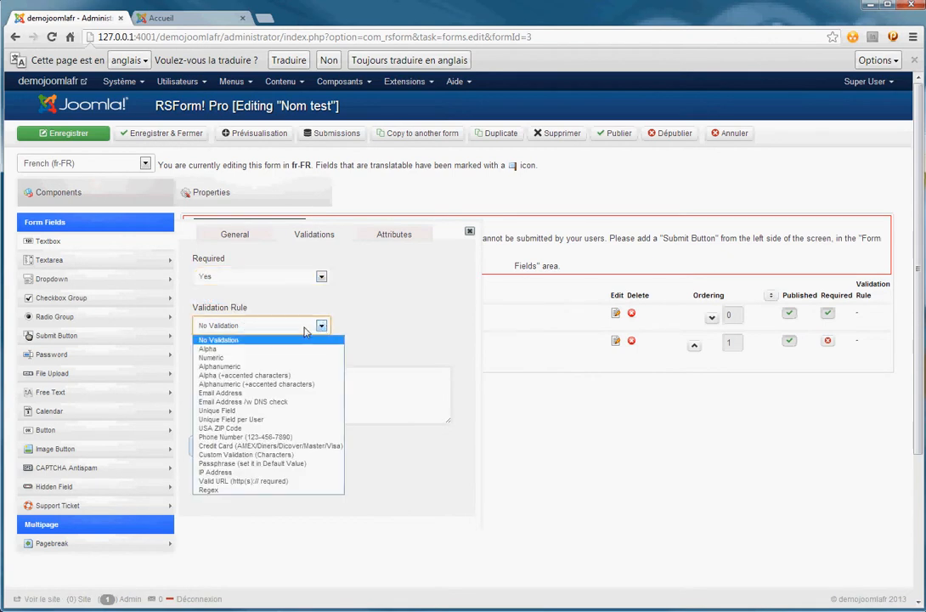
pyautogui.click(230, 396)
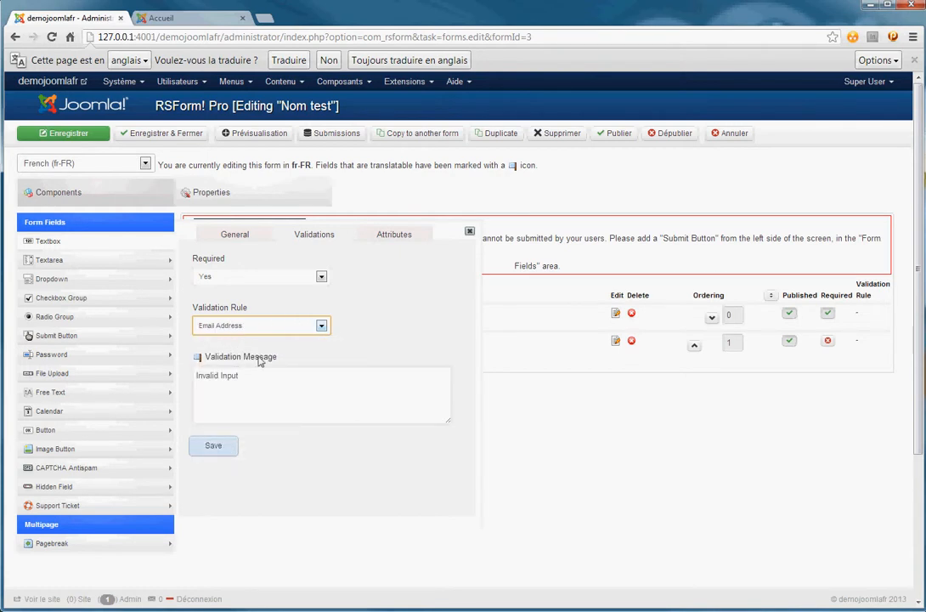
pyautogui.click(222, 447)
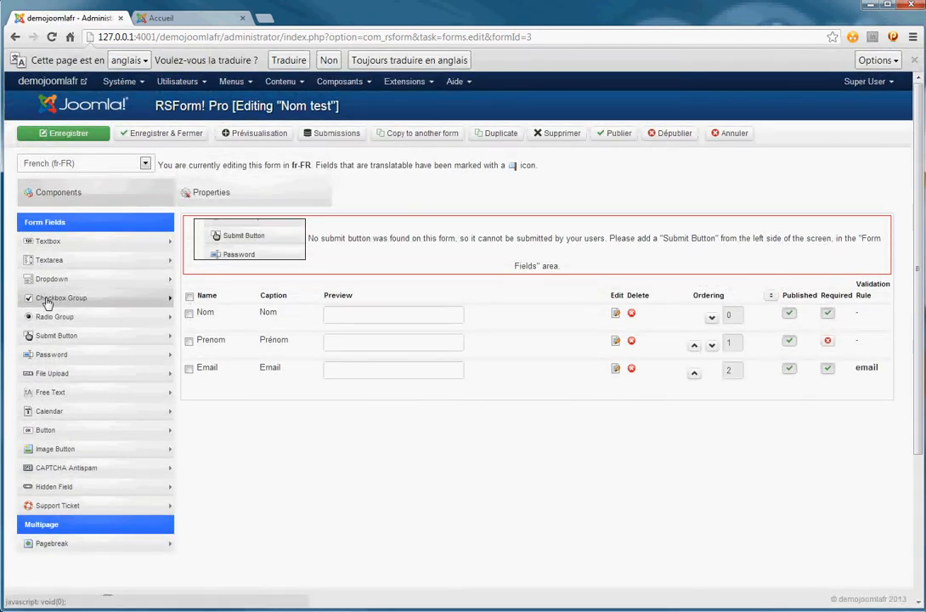
# Add a checkbox group named "Case a cocher" with the caption "Cocher la case".
pyautogui.click(49, 298)
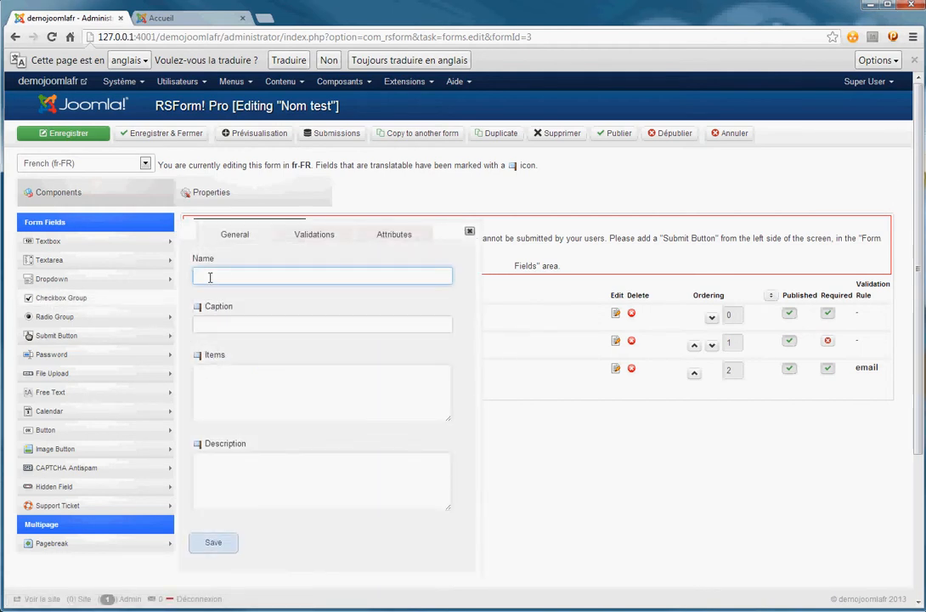
pyautogui.write('Ca')
pyautogui.click(209, 324)
pyautogui.write('Cocher la case')
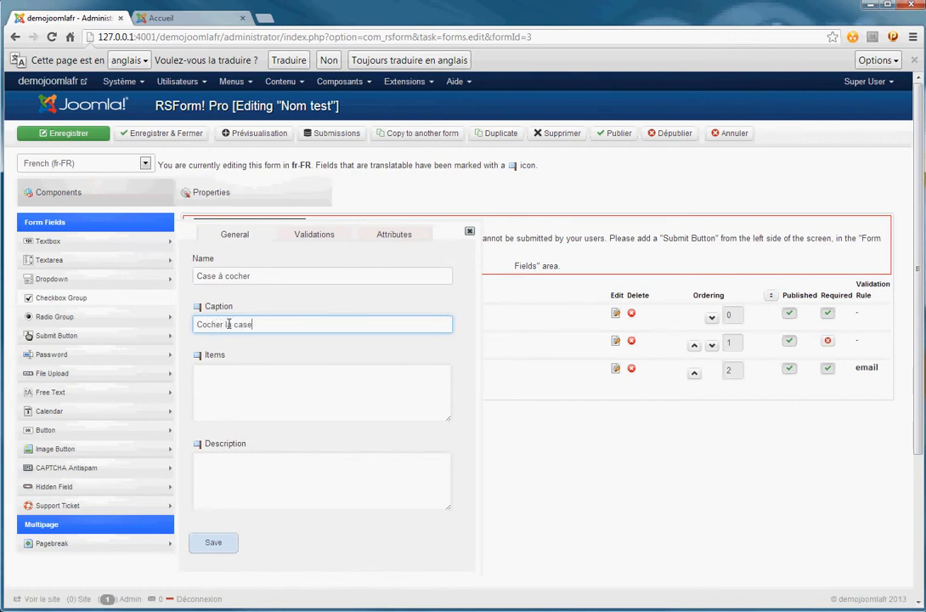
pyautogui.doubleClick(219, 275)
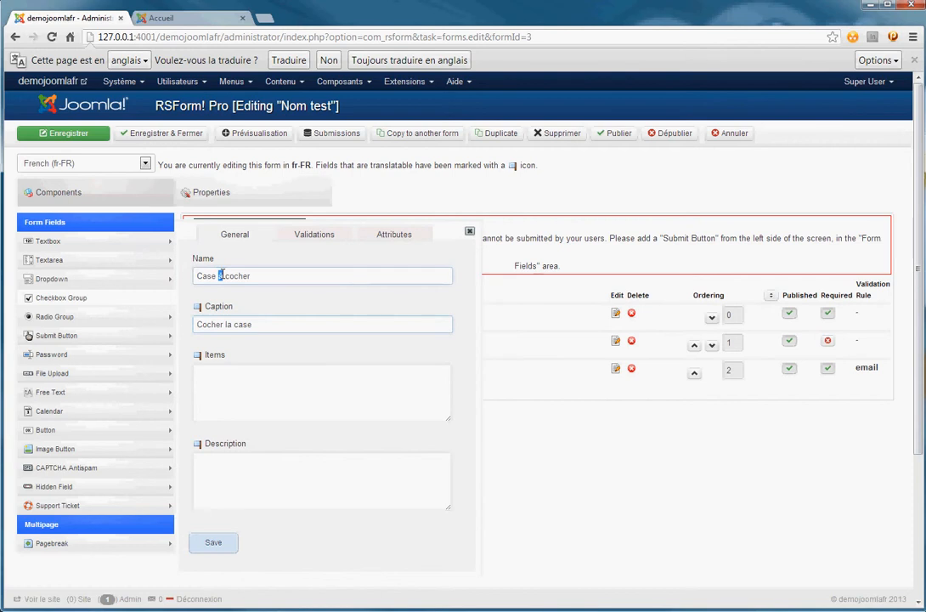
pyautogui.write('a')
# Give the checkbox group the items "Choix 1", "Choix 2" and "Choix 3", one per line, and save it.
pyautogui.click(210, 376)
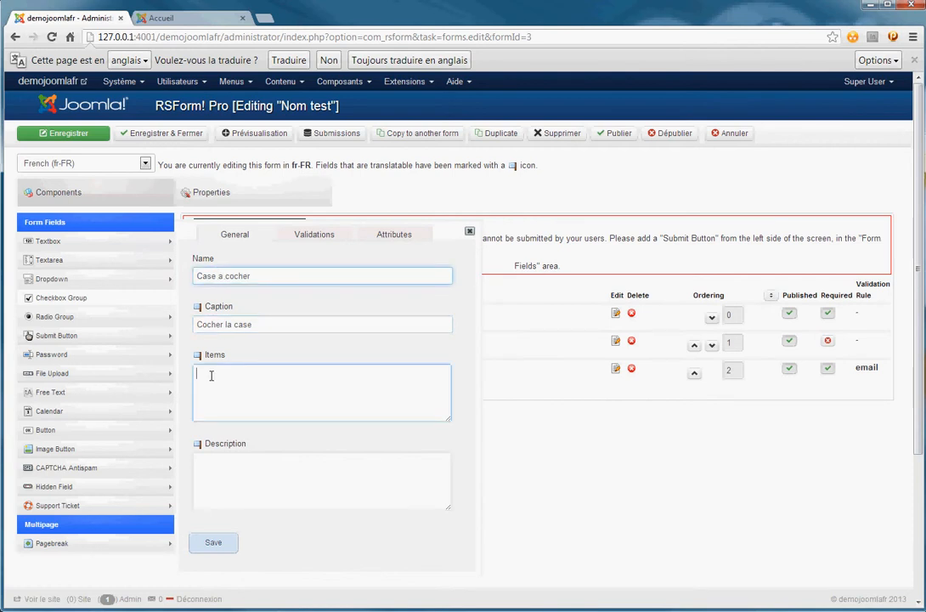
pyautogui.write('Choix')
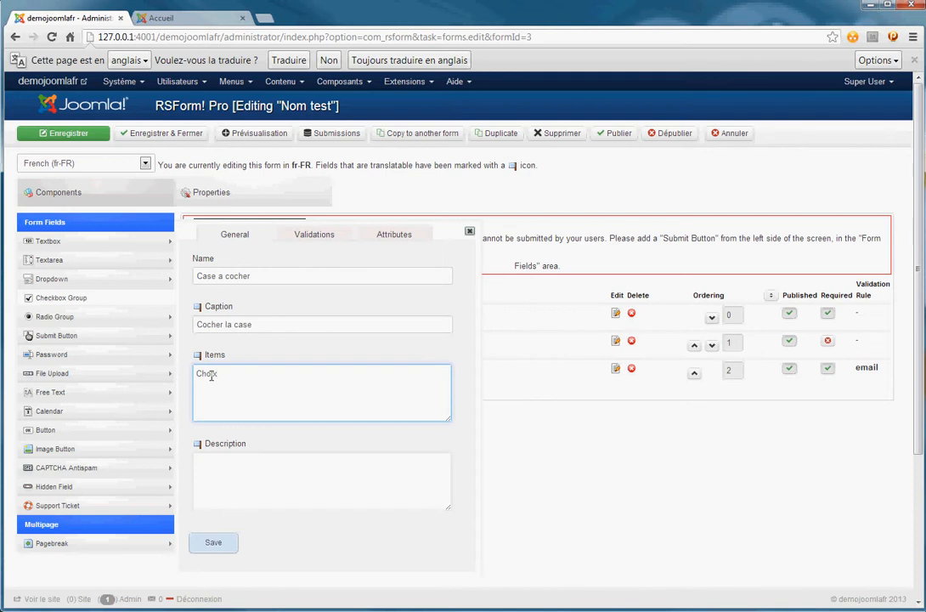
pyautogui.write(' 1')
pyautogui.write('Choo')
pyautogui.write(' 2')
pyautogui.press('Return')
pyautogui.write('Choix 3')
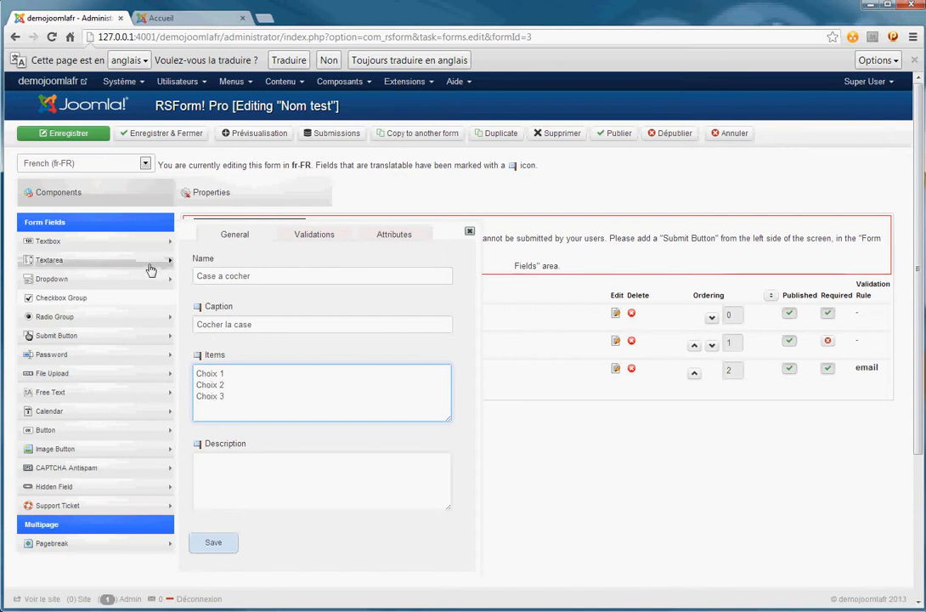
pyautogui.click(226, 546)
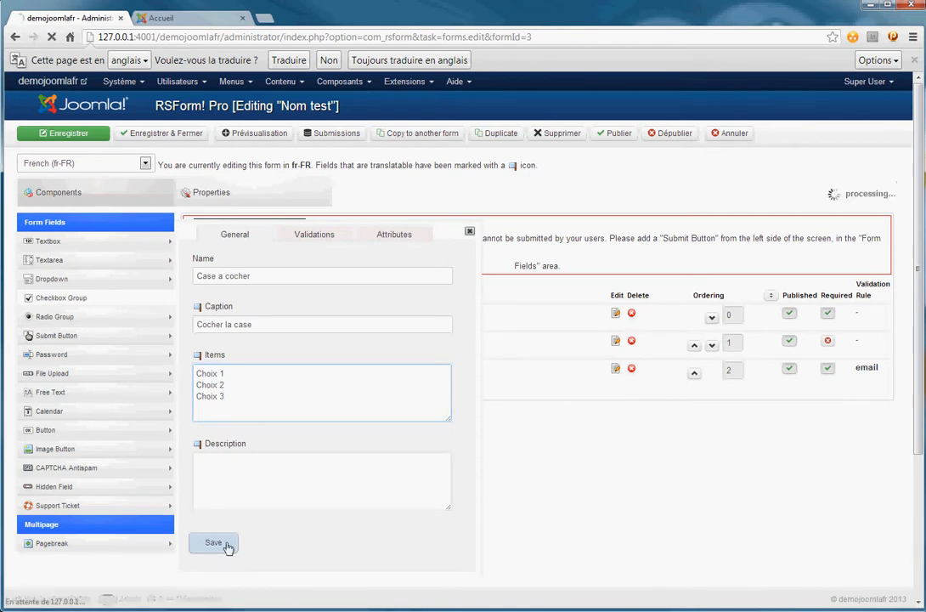
# Add a radio group named "radio" with the caption "Radio" and the items "radio 1" and "radio 2".
pyautogui.click(48, 319)
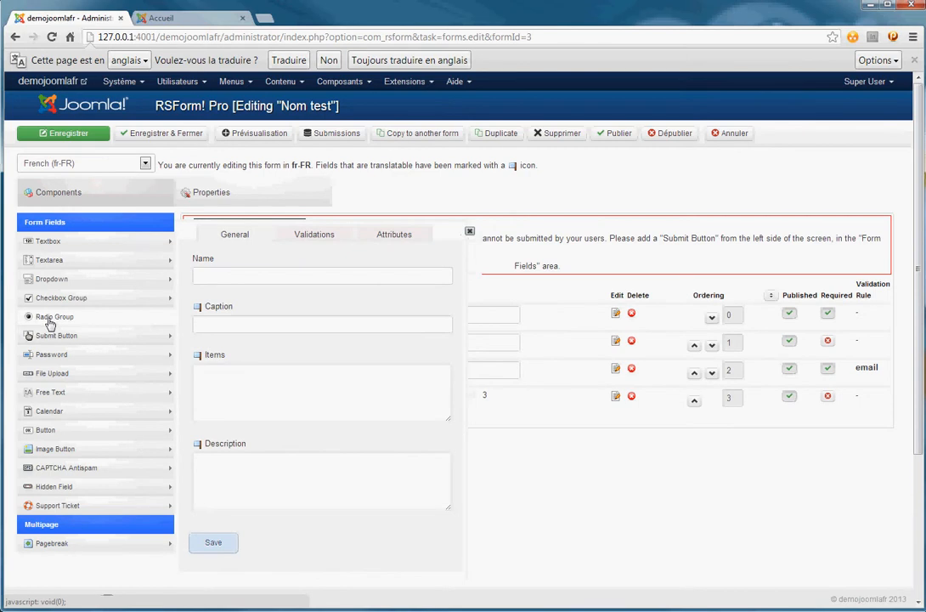
pyautogui.click(212, 277)
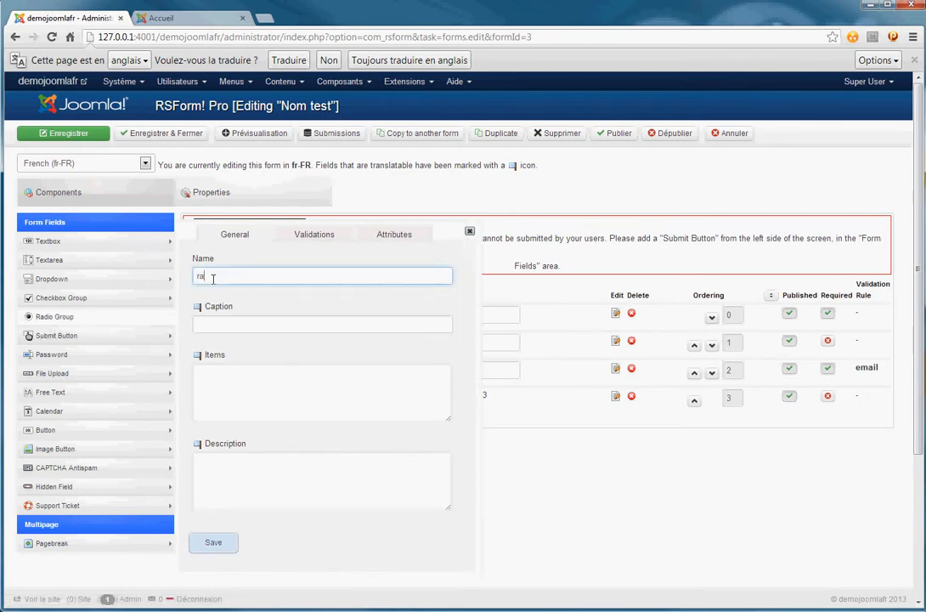
pyautogui.press('Tab')
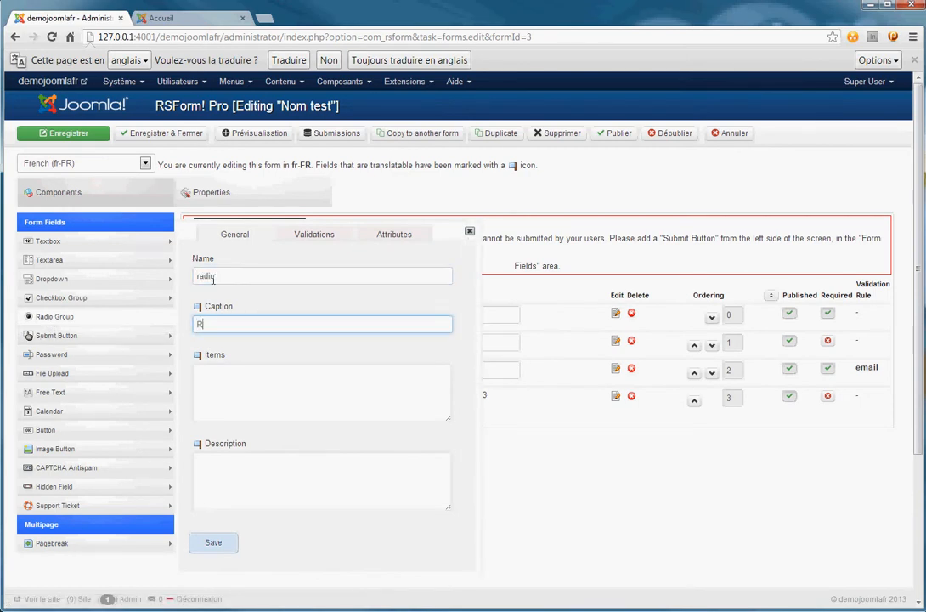
pyautogui.click(202, 381)
pyautogui.write('radio 2')
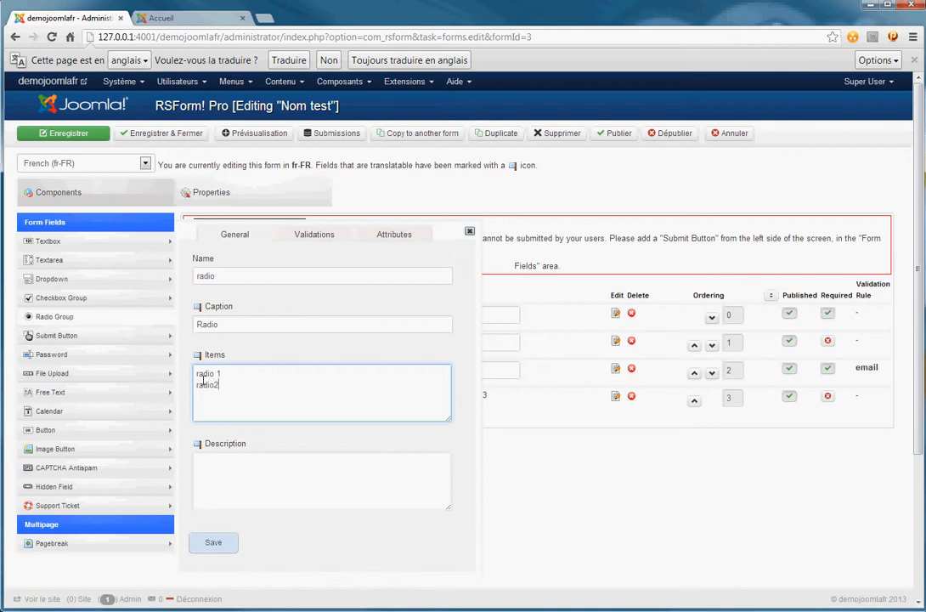
# Make the radio group required and save it.
pyautogui.click(314, 236)
pyautogui.click(247, 278)
pyautogui.click(205, 299)
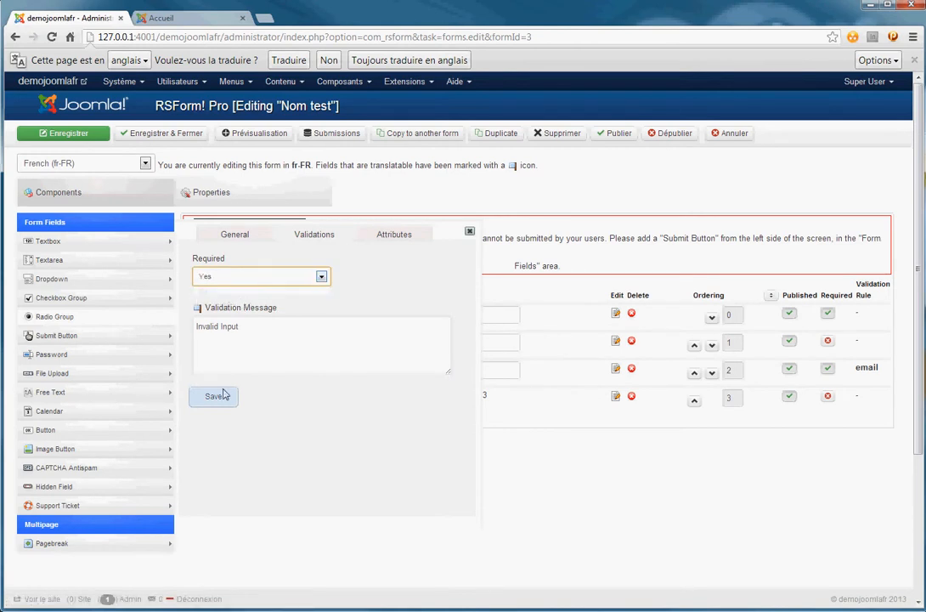
pyautogui.click(217, 398)
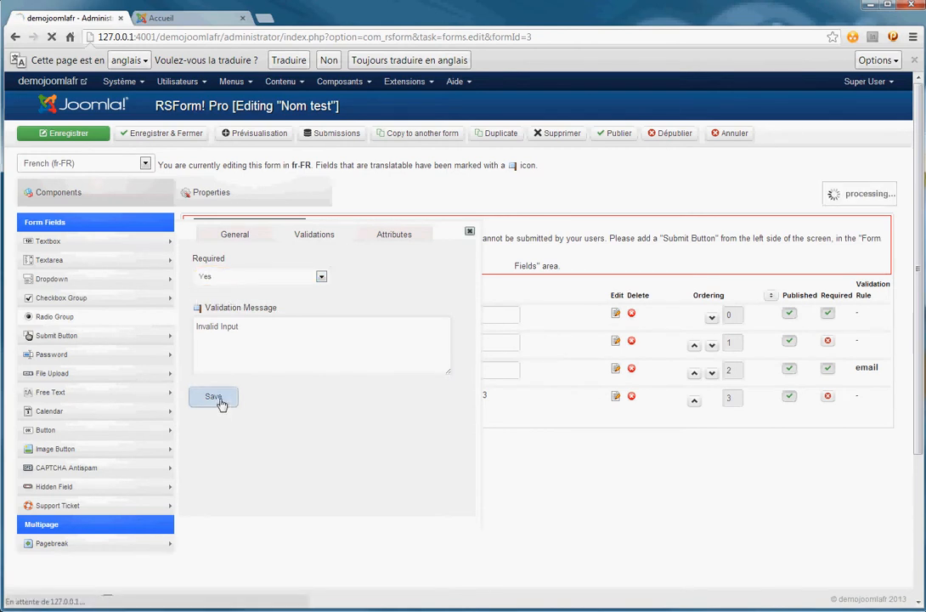
# Add a textarea field with the name and caption "Texte", make it required and save it.
pyautogui.click(52, 262)
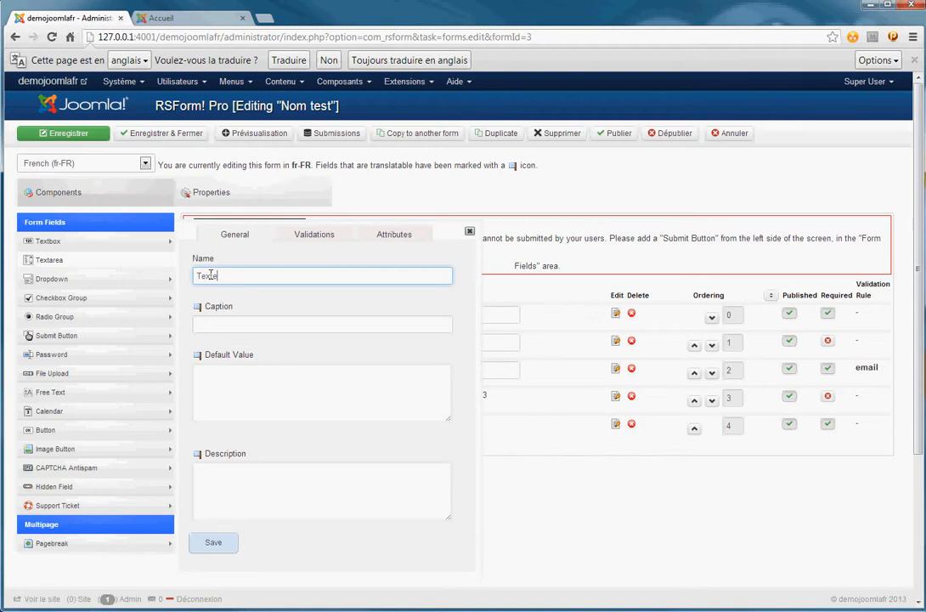
pyautogui.press('Tab')
pyautogui.write('T')
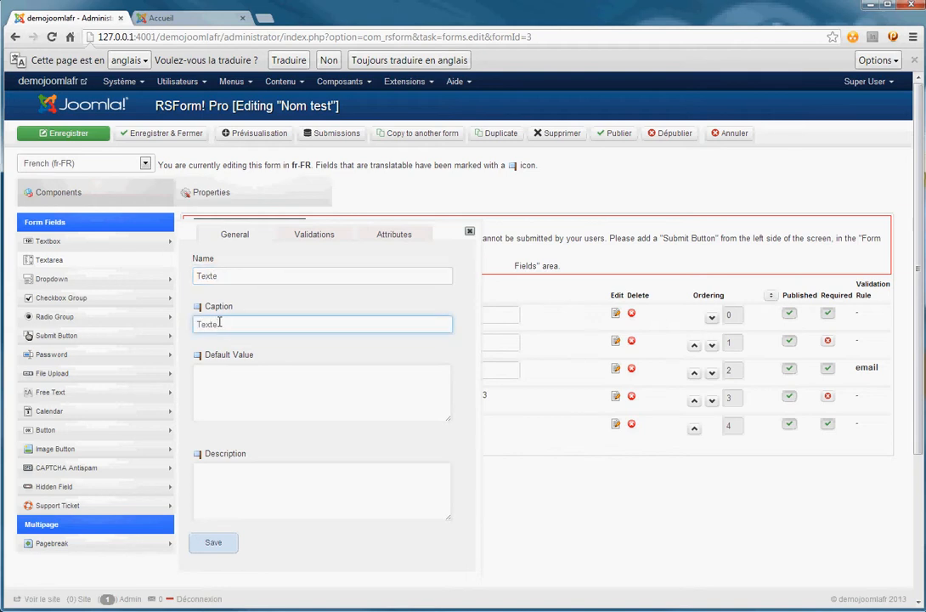
pyautogui.click(299, 235)
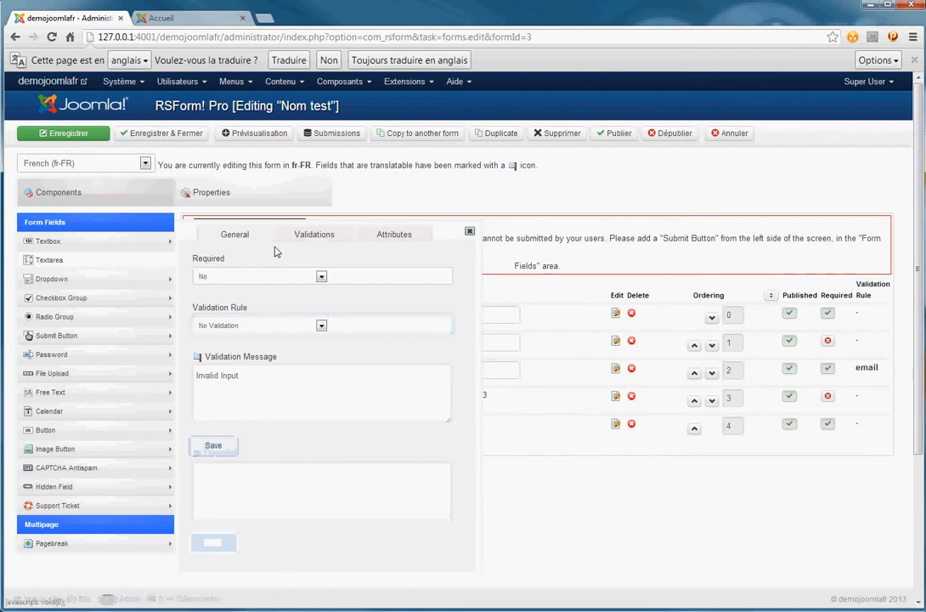
pyautogui.click(225, 278)
pyautogui.click(225, 299)
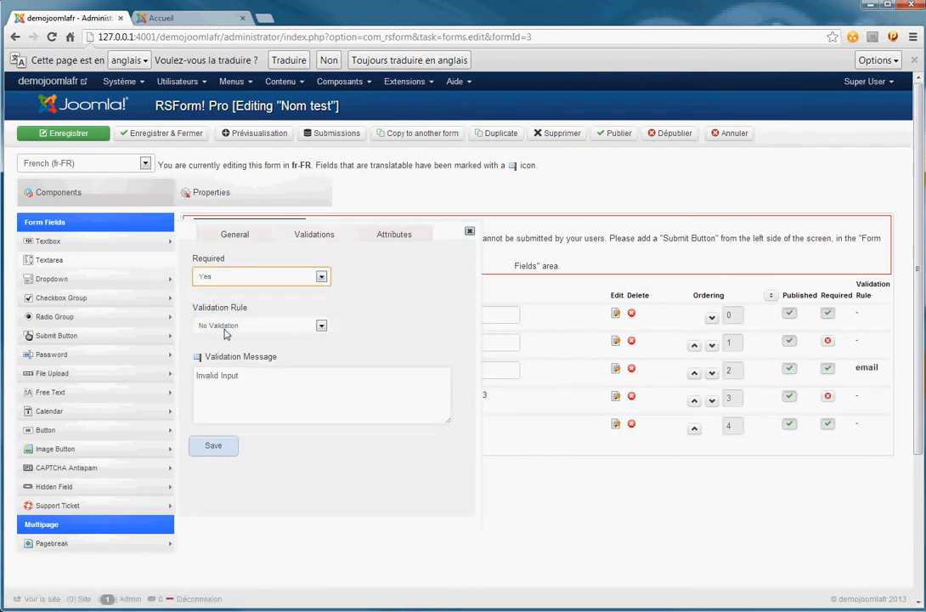
pyautogui.click(221, 446)
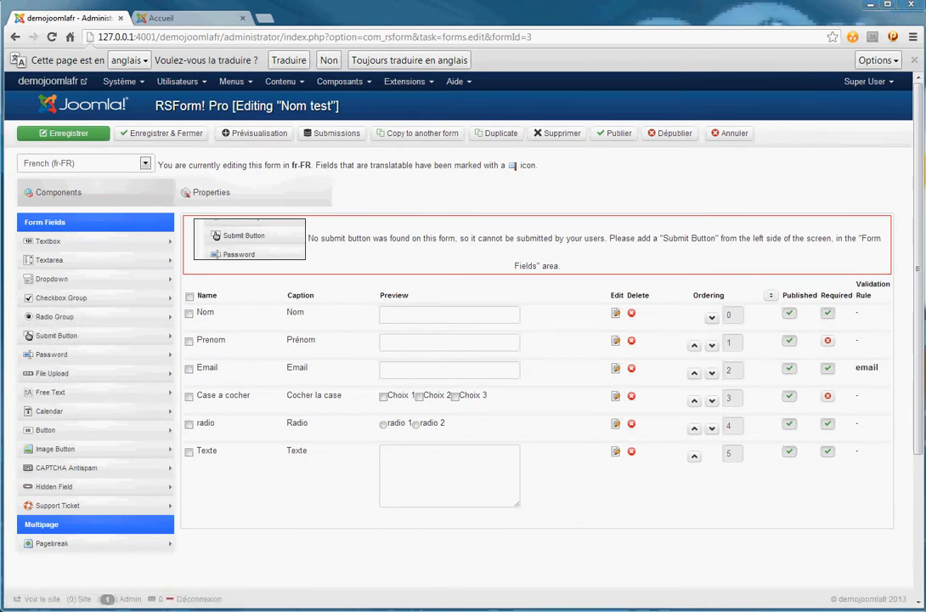
# Add a submit button with the name and label "Envoyer" and save it.
pyautogui.click(52, 336)
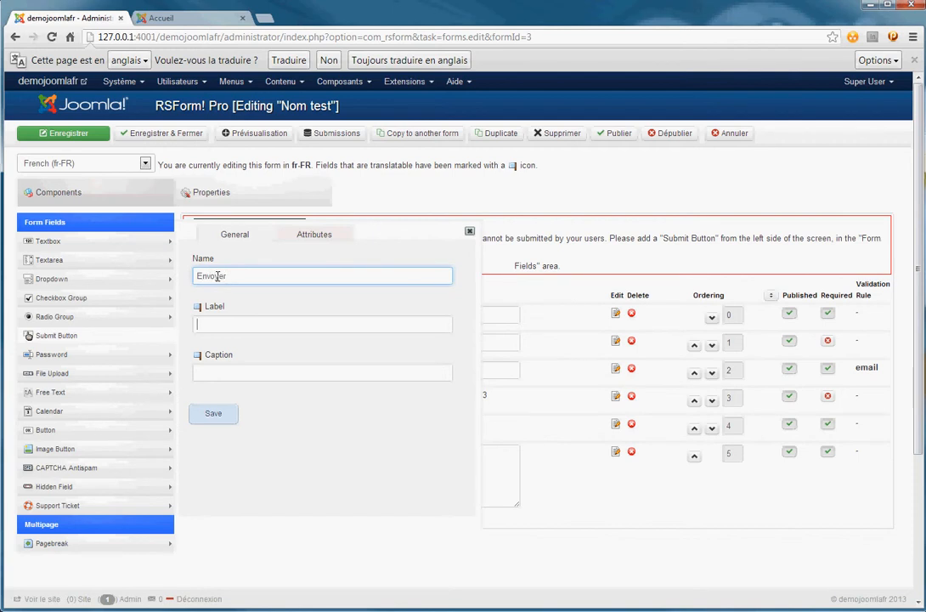
pyautogui.press('Tab')
pyautogui.write('En')
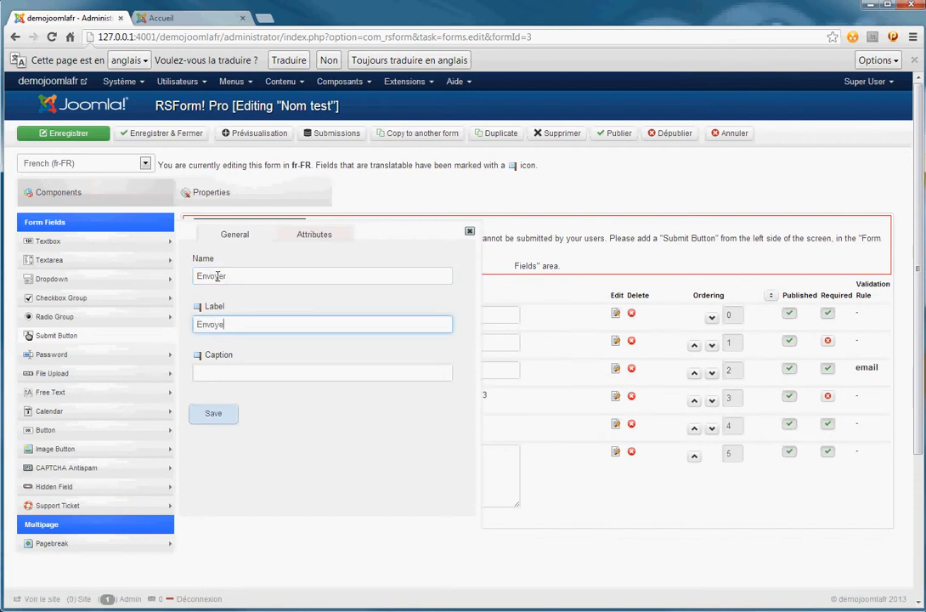
pyautogui.click(217, 415)
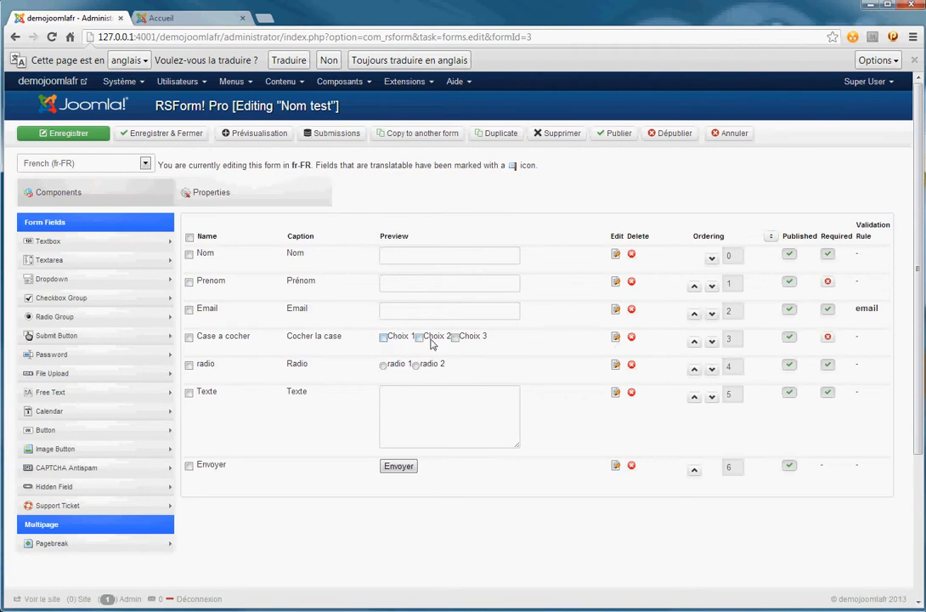
# Change the "Case a cocher" checkbox group's flow to Vertical, update it and save the form.
pyautogui.click(615, 338)
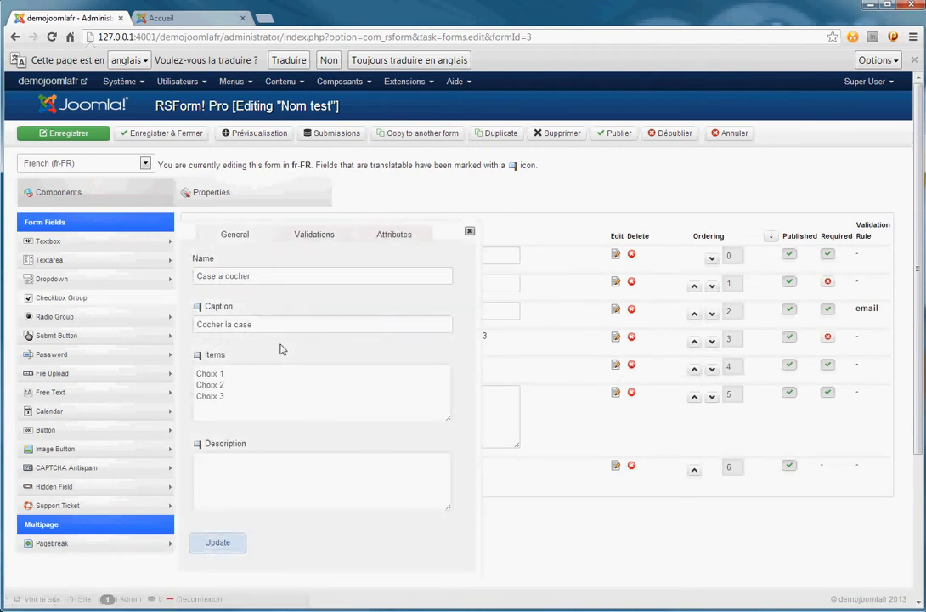
pyautogui.click(381, 238)
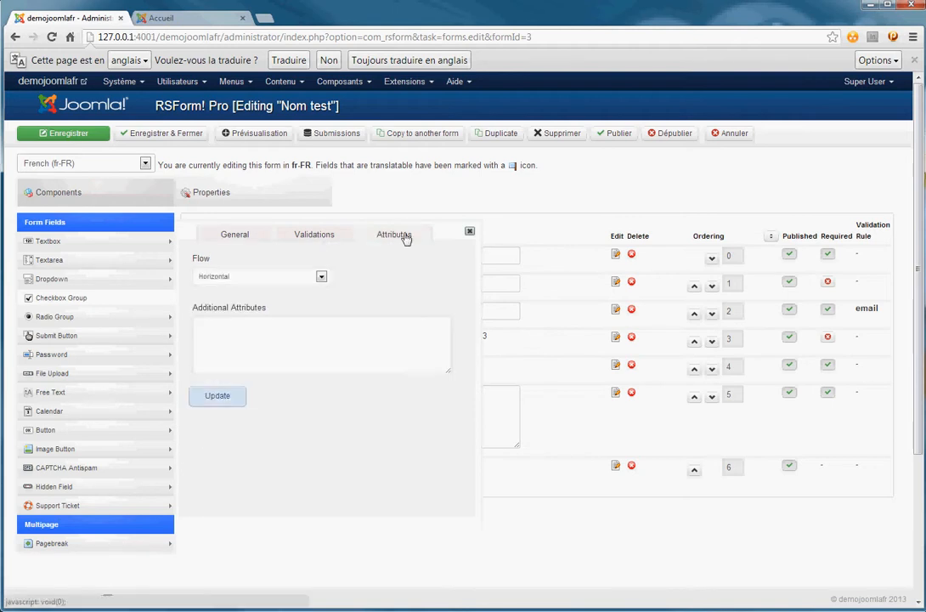
pyautogui.click(322, 278)
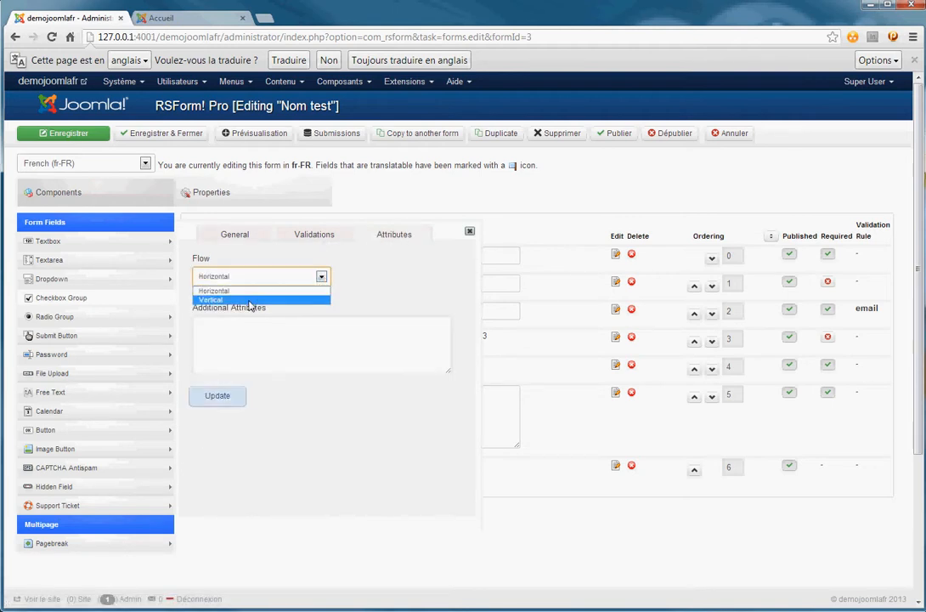
pyautogui.click(212, 299)
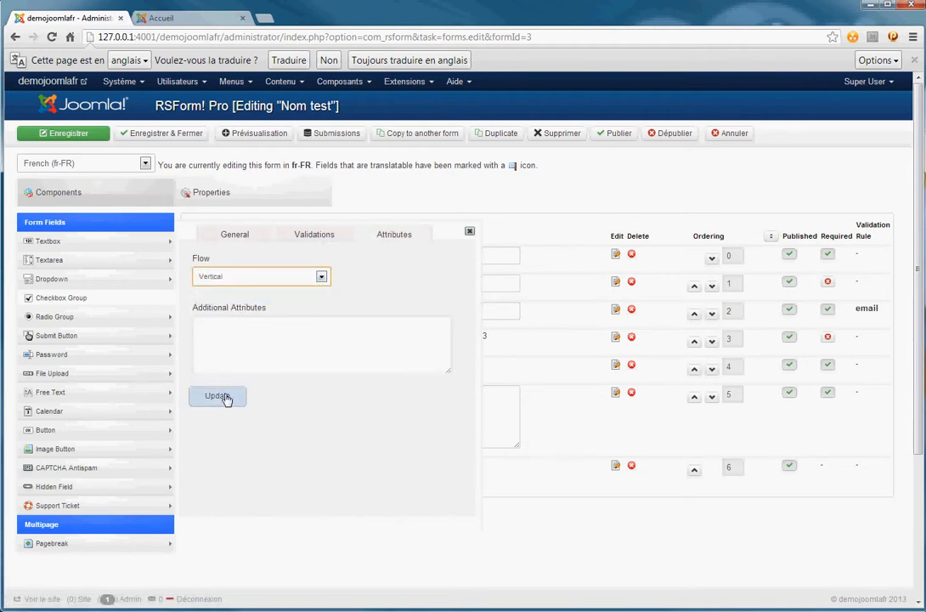
pyautogui.click(219, 396)
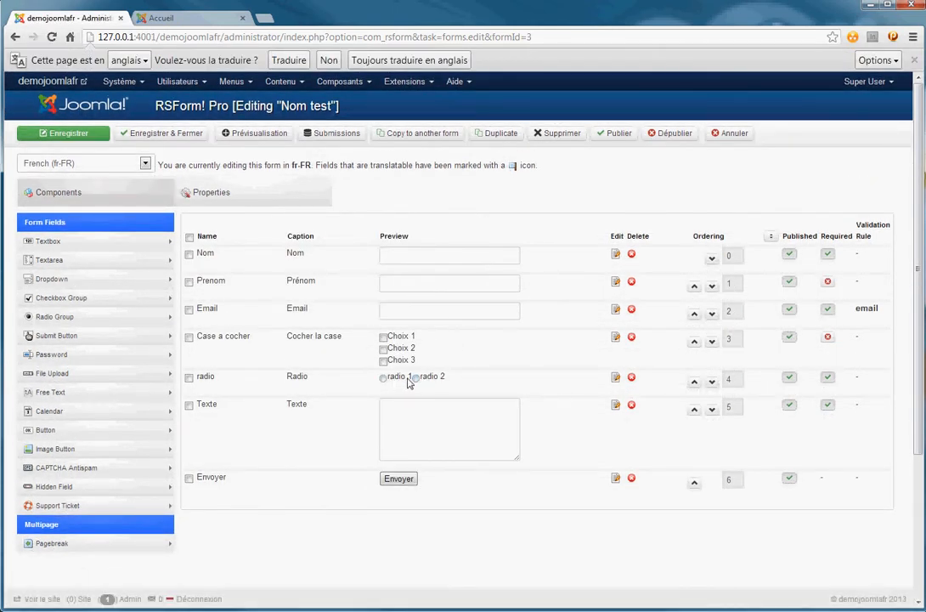
pyautogui.click(82, 136)
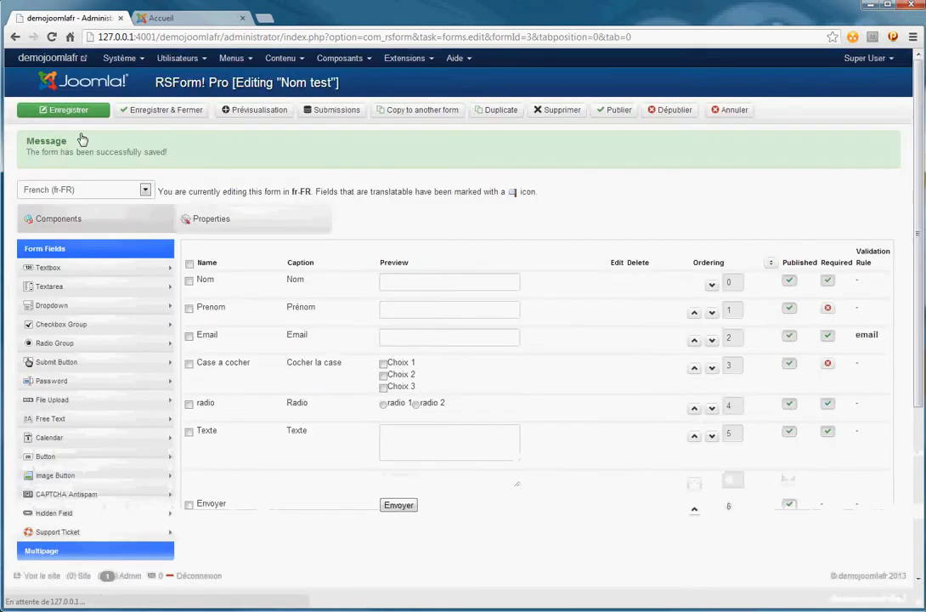
# Review the form's design properties, covering the layout options, themes, and custom CSS and Javascript declarations.
pyautogui.click(266, 247)
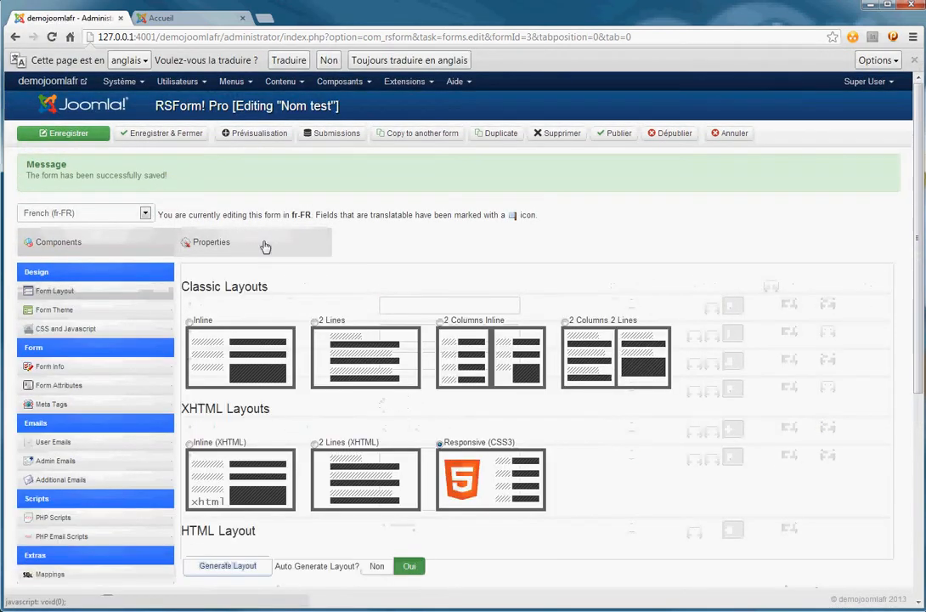
pyautogui.scroll(-2, 357, 293)
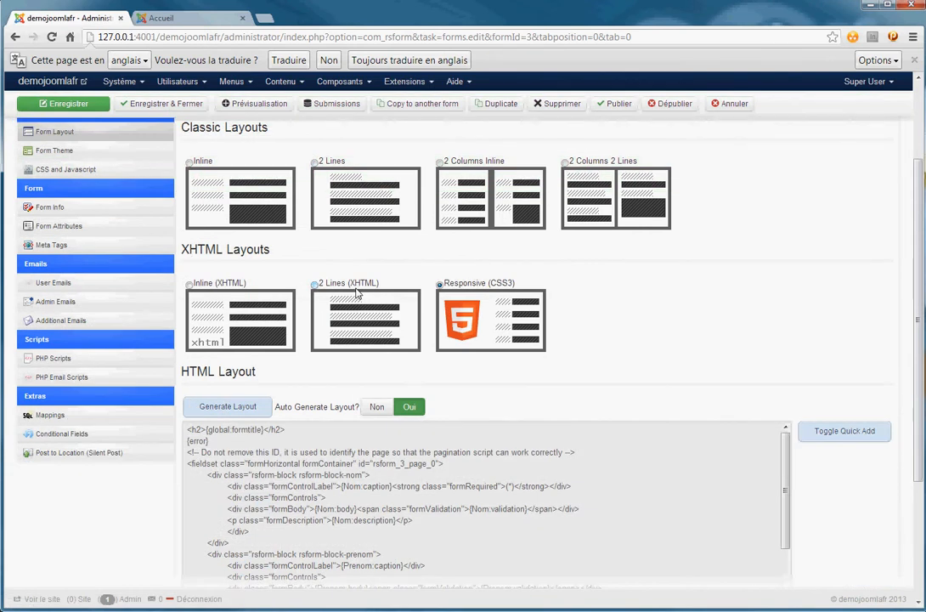
pyautogui.scroll(2, 106, 174)
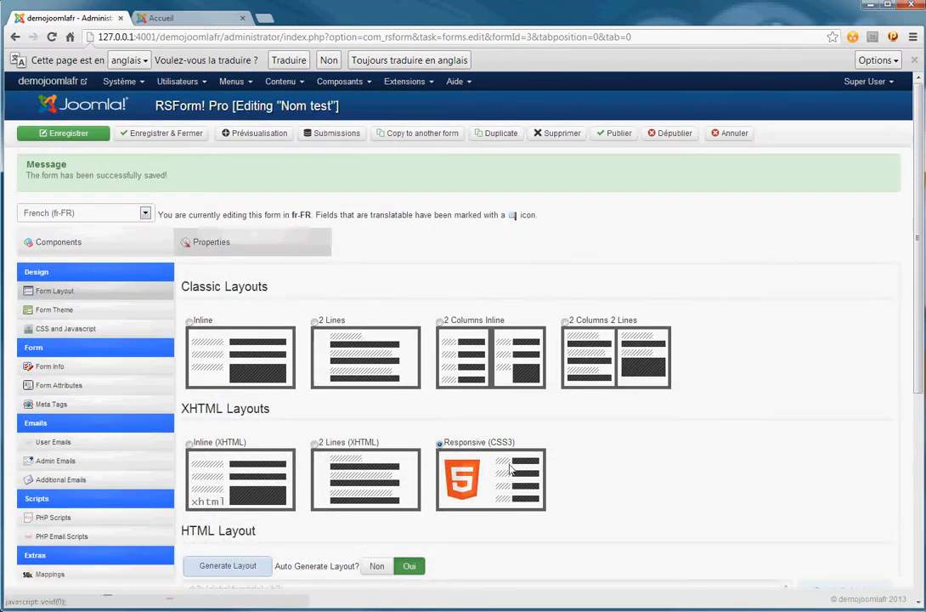
pyautogui.scroll(-2, 640, 472)
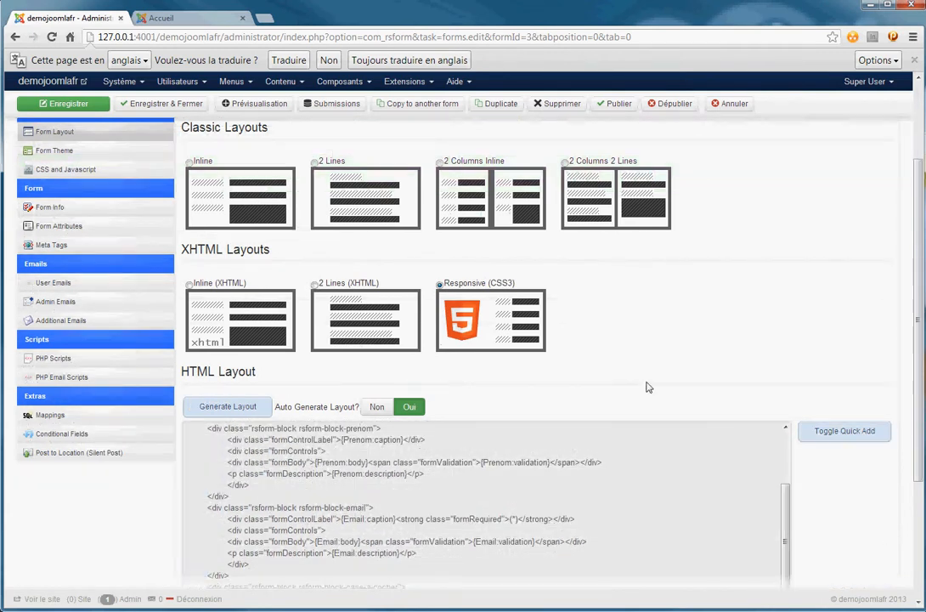
pyautogui.scroll(2, 425, 348)
pyautogui.click(69, 313)
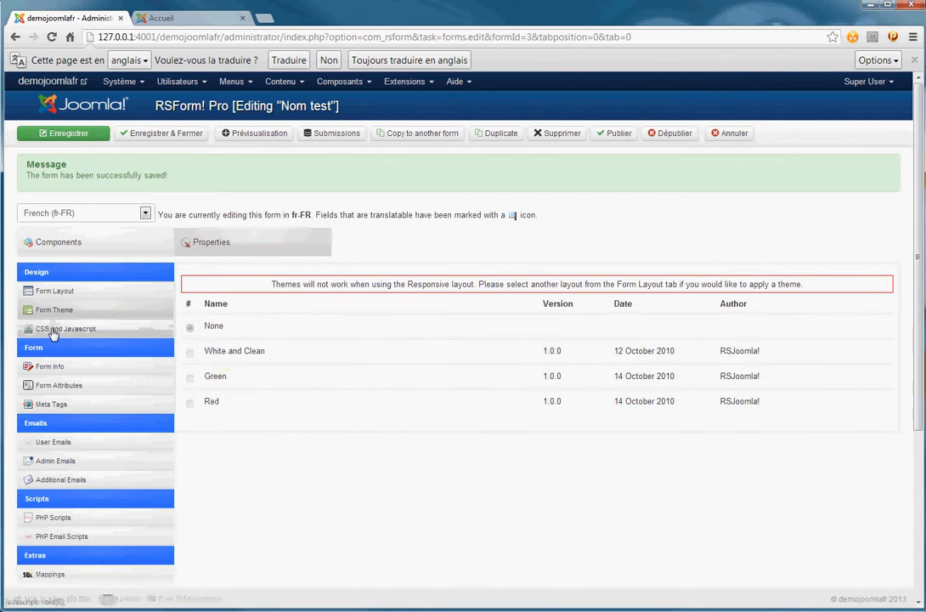
pyautogui.click(53, 329)
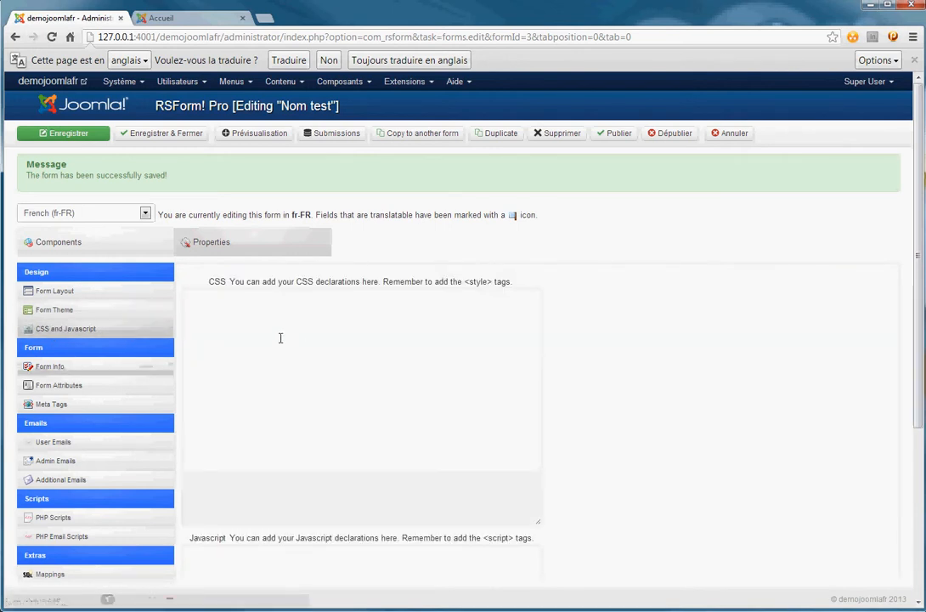
pyautogui.scroll(-2, 148, 380)
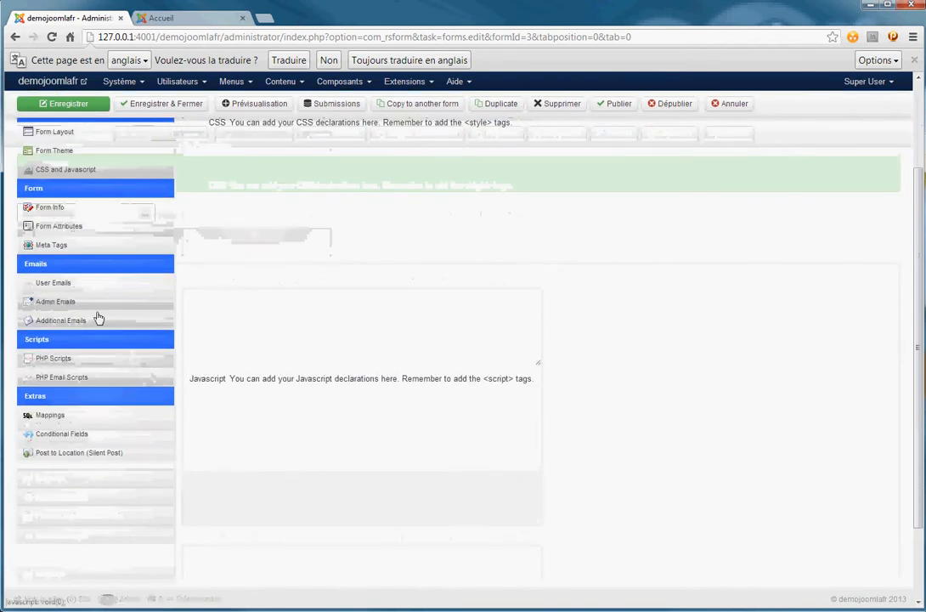
# Review the form info settings, including the Thank You message text and the marker for required fields.
pyautogui.click(62, 209)
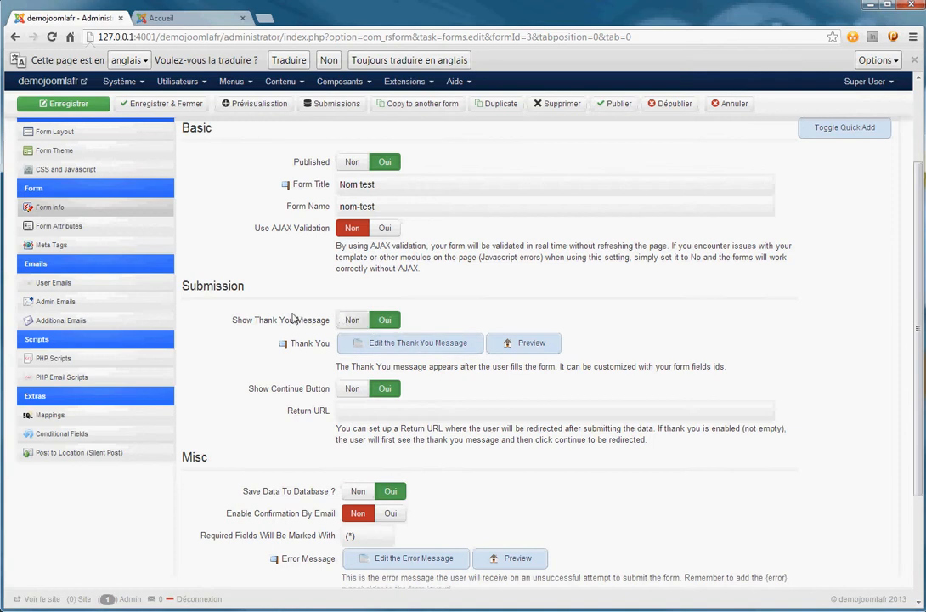
pyautogui.click(414, 344)
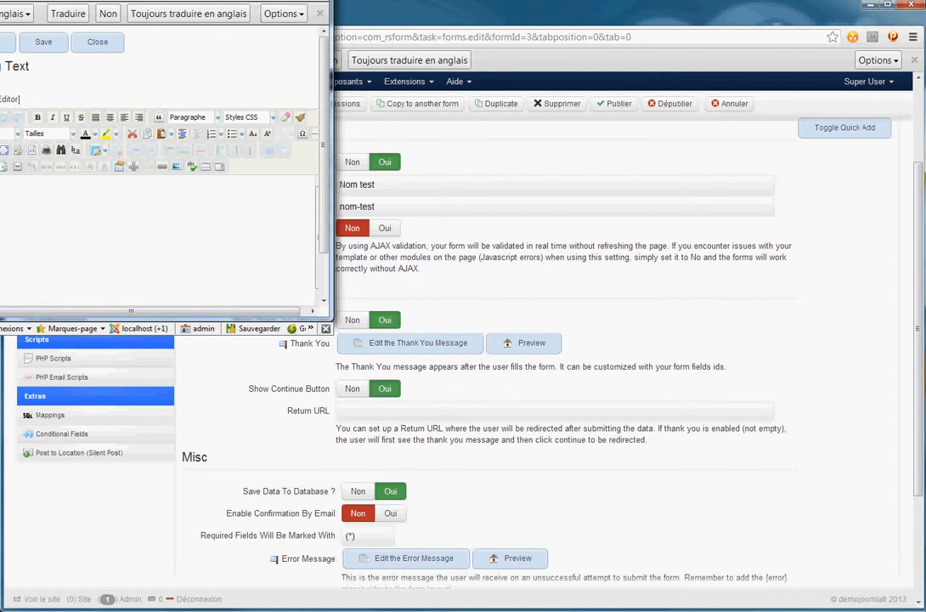
pyautogui.click(320, 1)
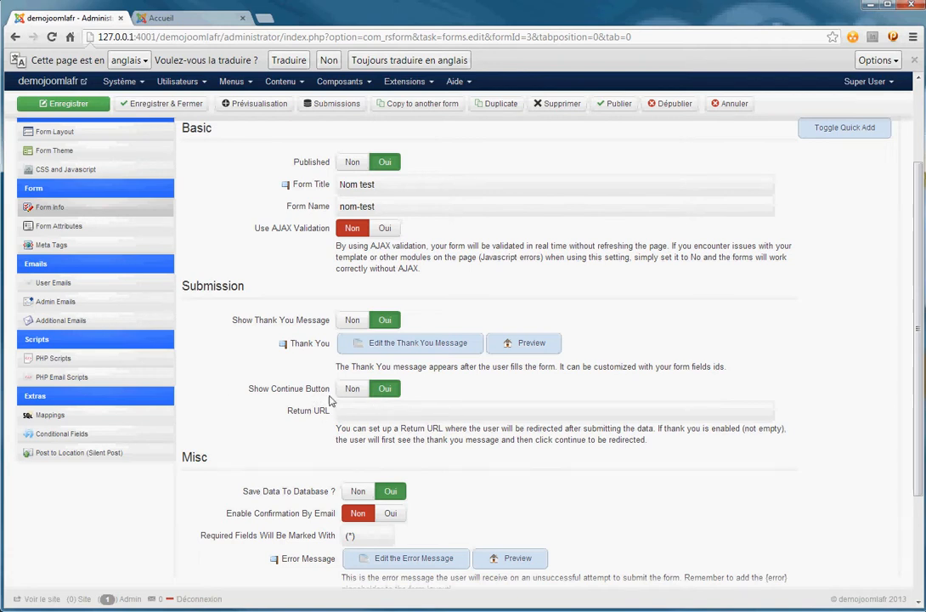
pyautogui.scroll(-2, 242, 399)
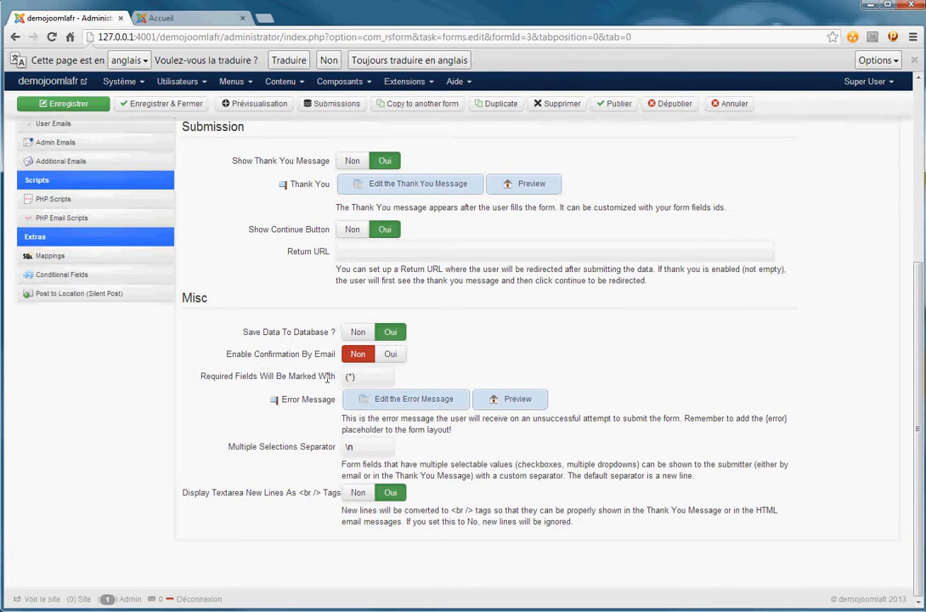
pyautogui.click(359, 379)
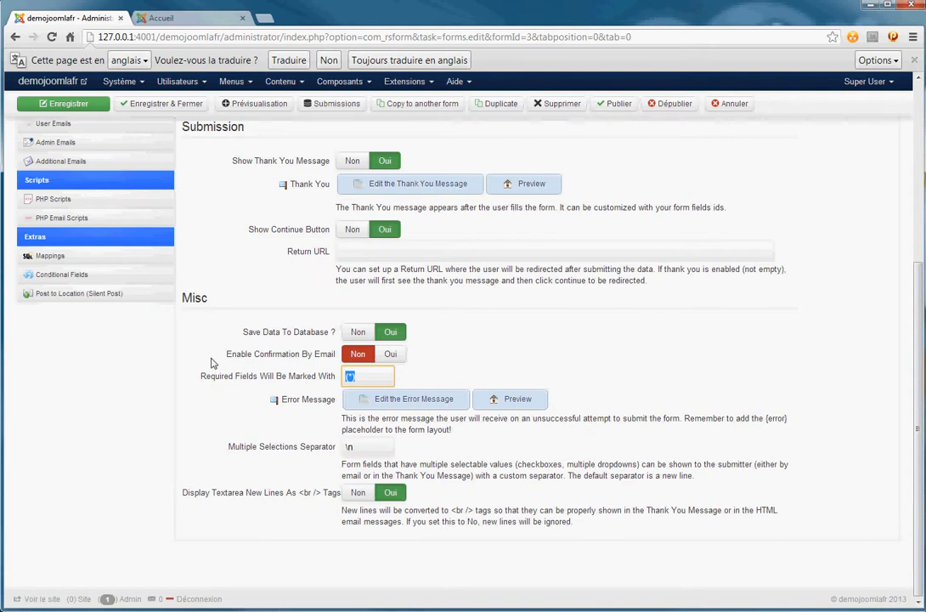
pyautogui.scroll(2, 213, 362)
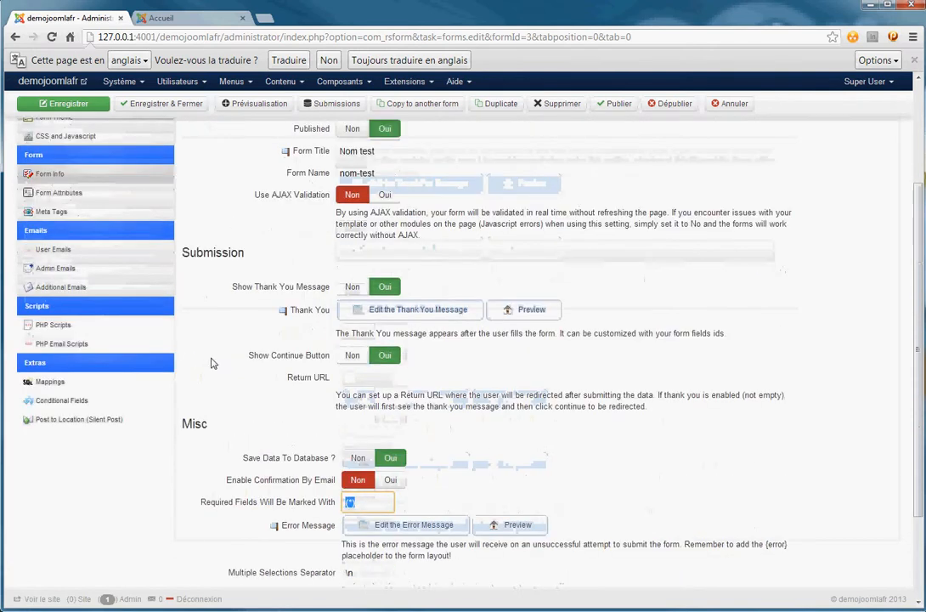
# Review the user email settings, including the subject and the message text, and close the message editor.
pyautogui.click(61, 248)
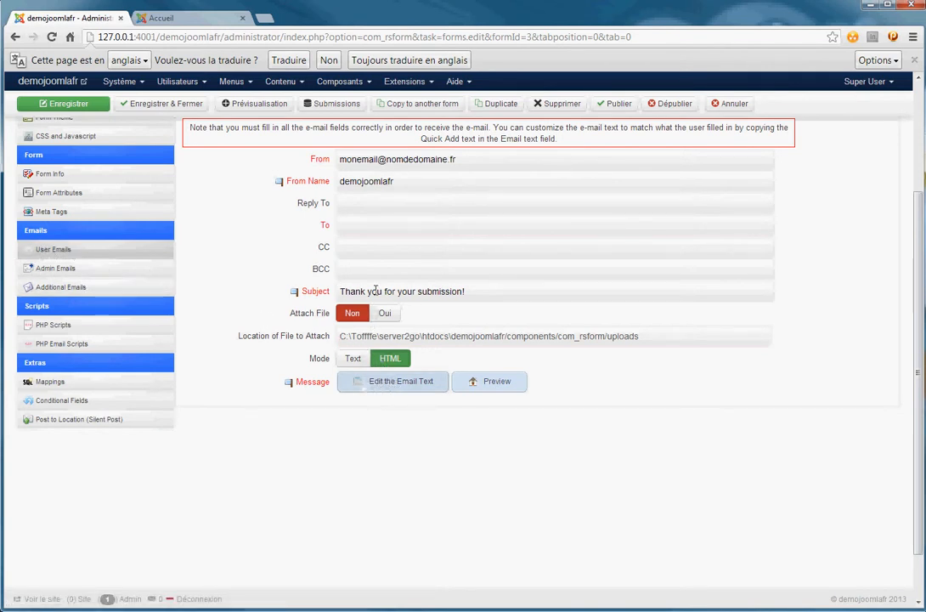
pyautogui.moveTo(469, 292); pyautogui.dragTo(339, 291)
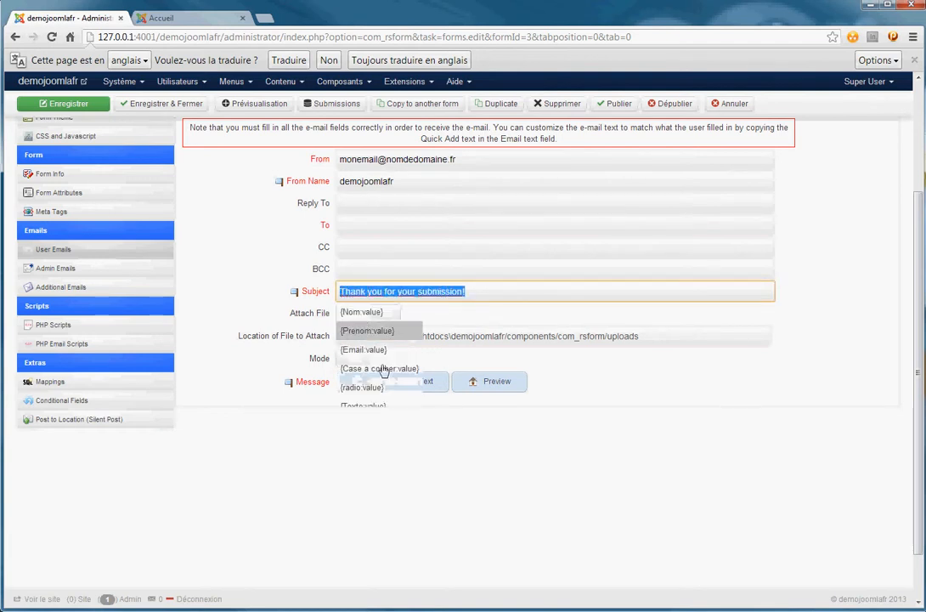
pyautogui.click(429, 415)
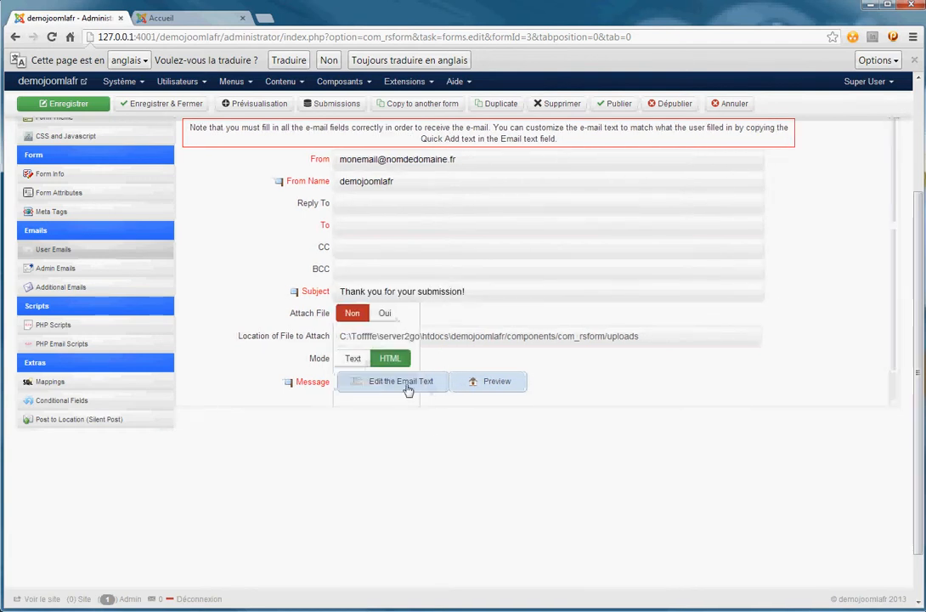
pyautogui.click(406, 383)
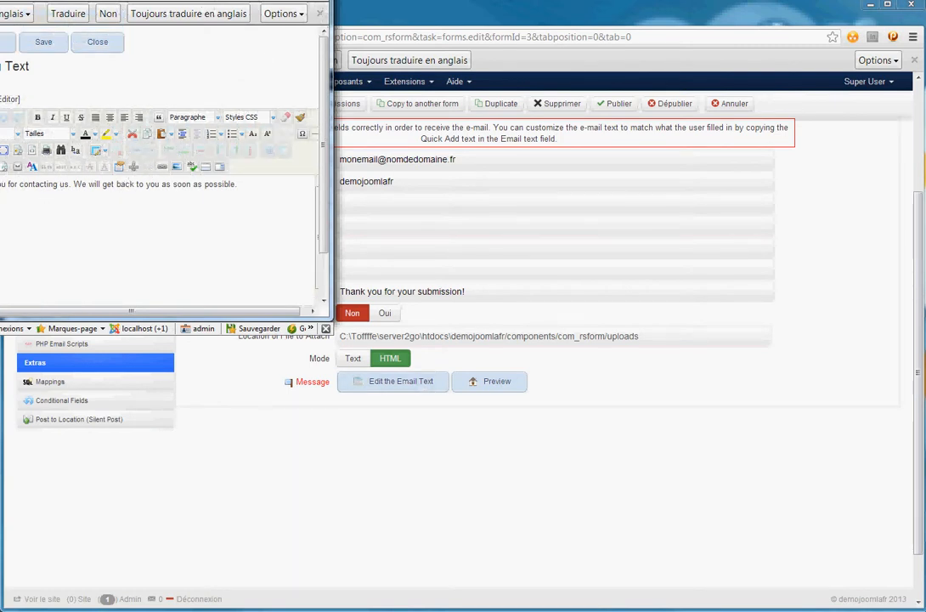
pyautogui.hotkey('alt', 'F4')
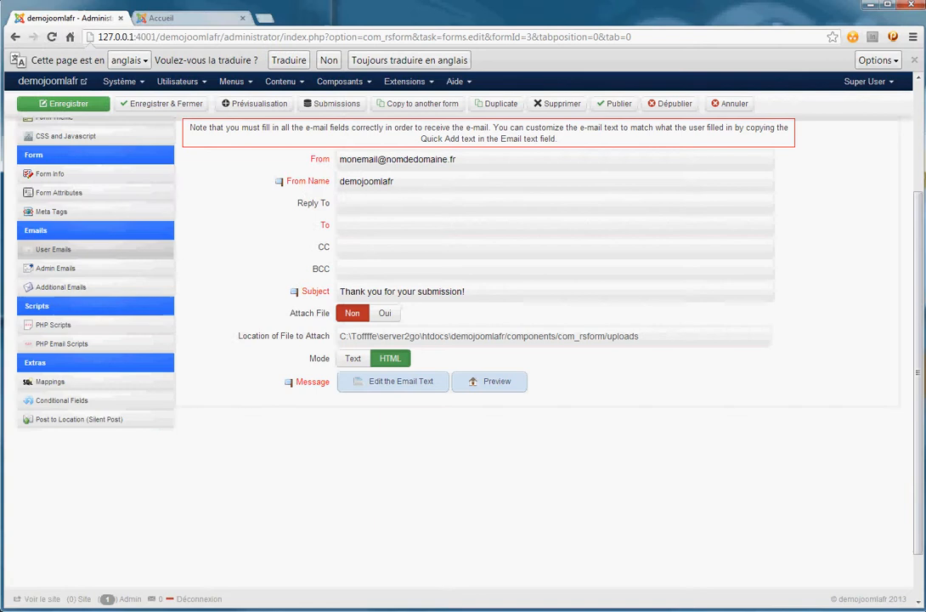
# Review the admin email settings, including the recipient address and the message text, and close the message editor.
pyautogui.click(56, 269)
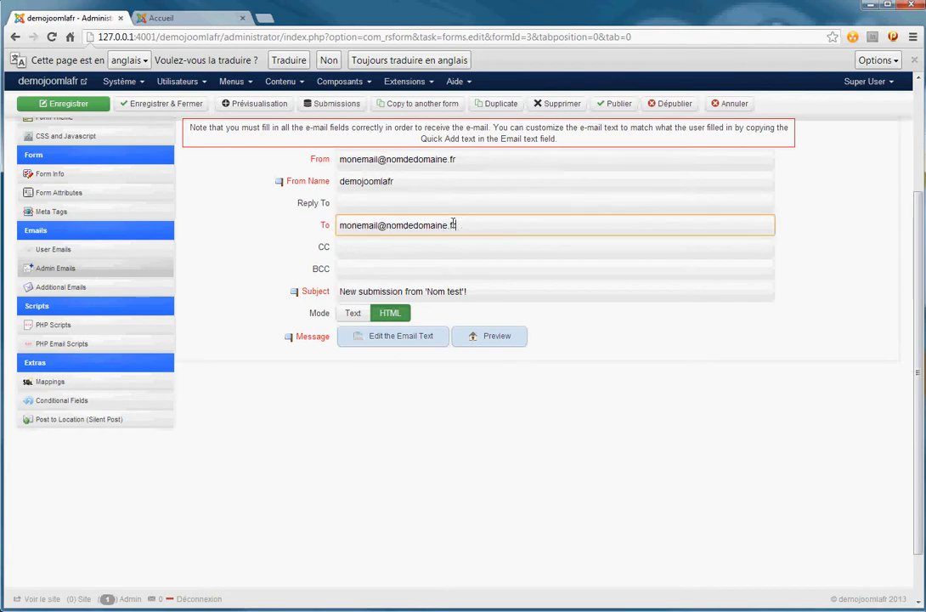
pyautogui.moveTo(455, 224); pyautogui.dragTo(342, 224)
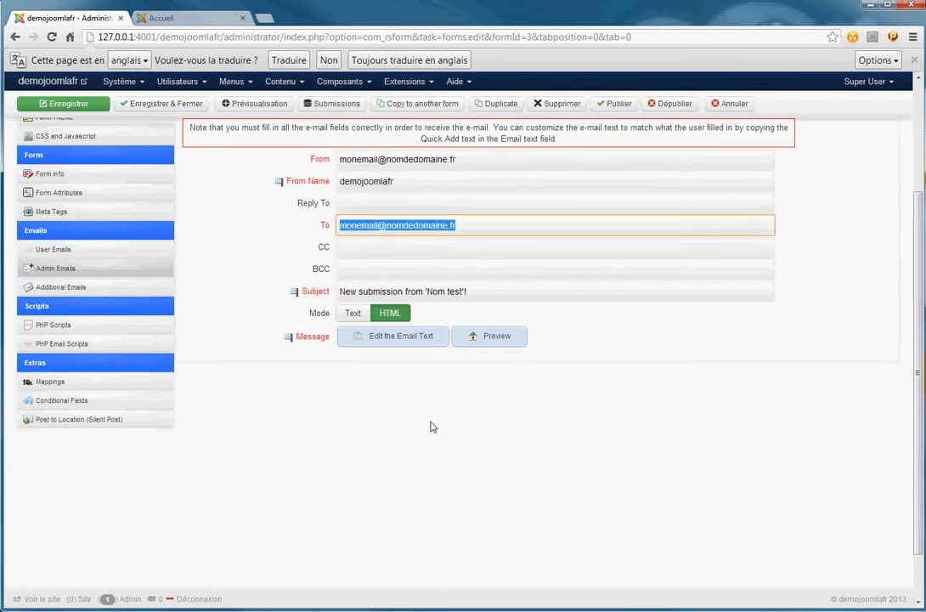
pyautogui.click(408, 326)
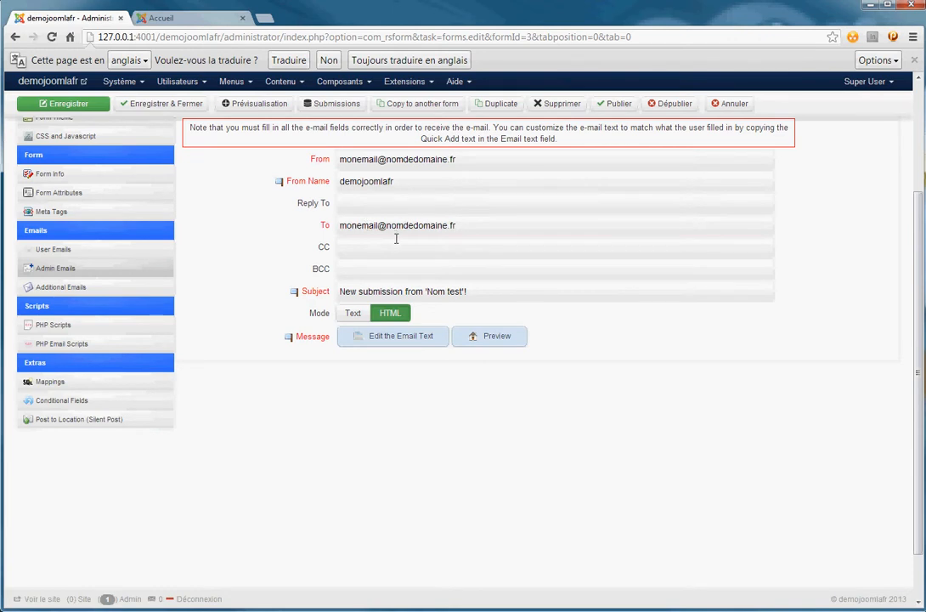
pyautogui.click(391, 340)
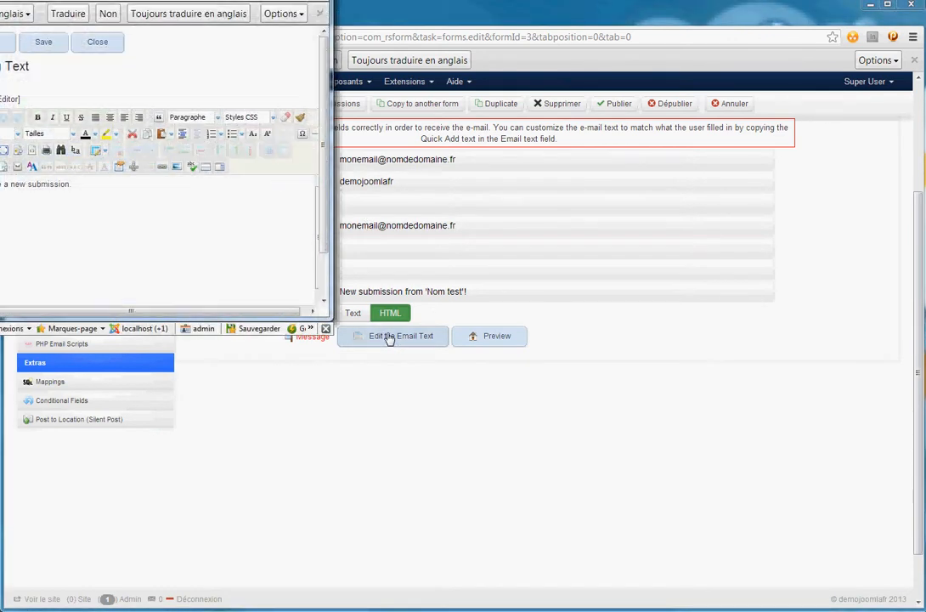
pyautogui.moveTo(330, 199); pyautogui.dragTo(399, 199)
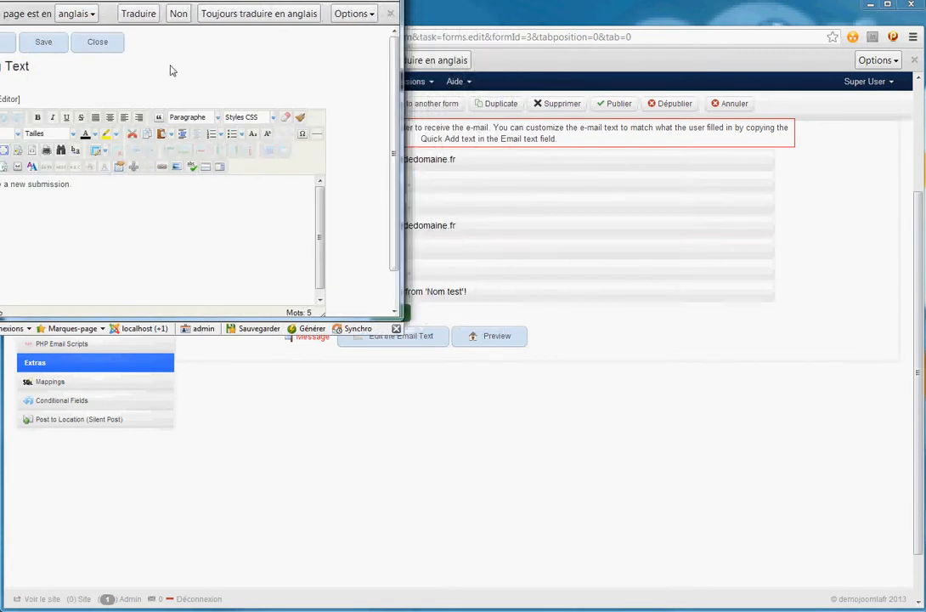
pyautogui.click(99, 42)
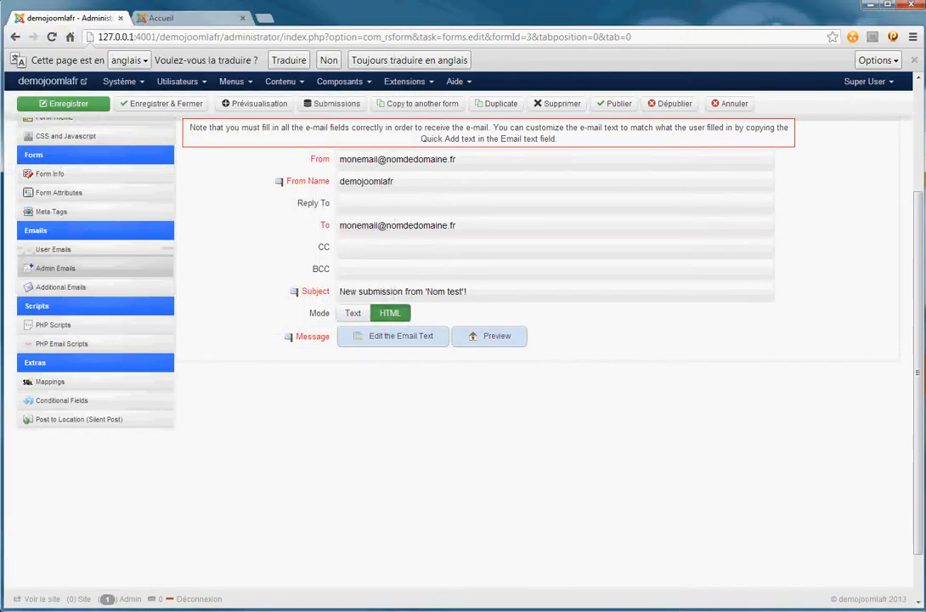
# Copy the Quick Add placeholders for the fields Nom through Texte onto a new line in the admin email message.
pyautogui.scroll(3, 321, 264)
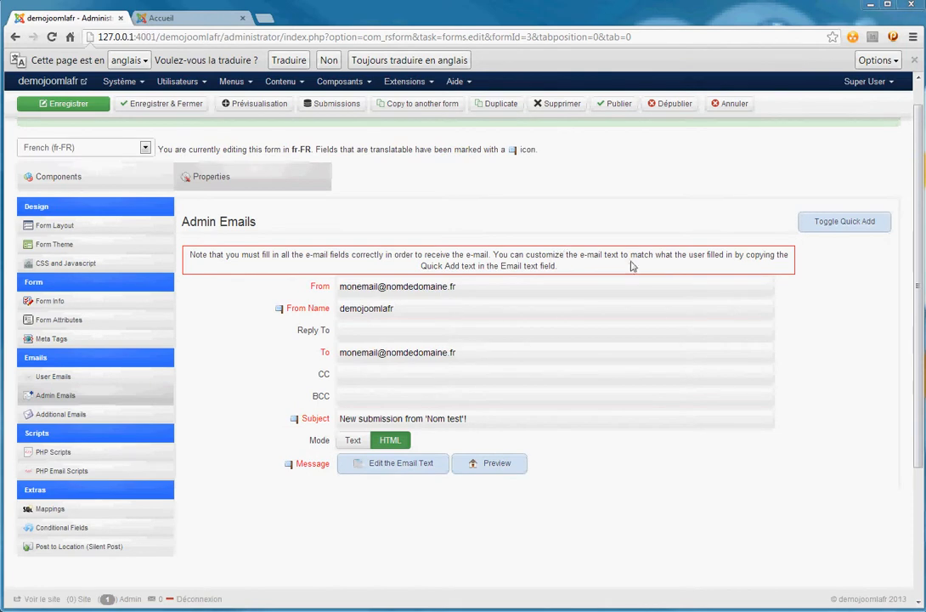
pyautogui.click(843, 226)
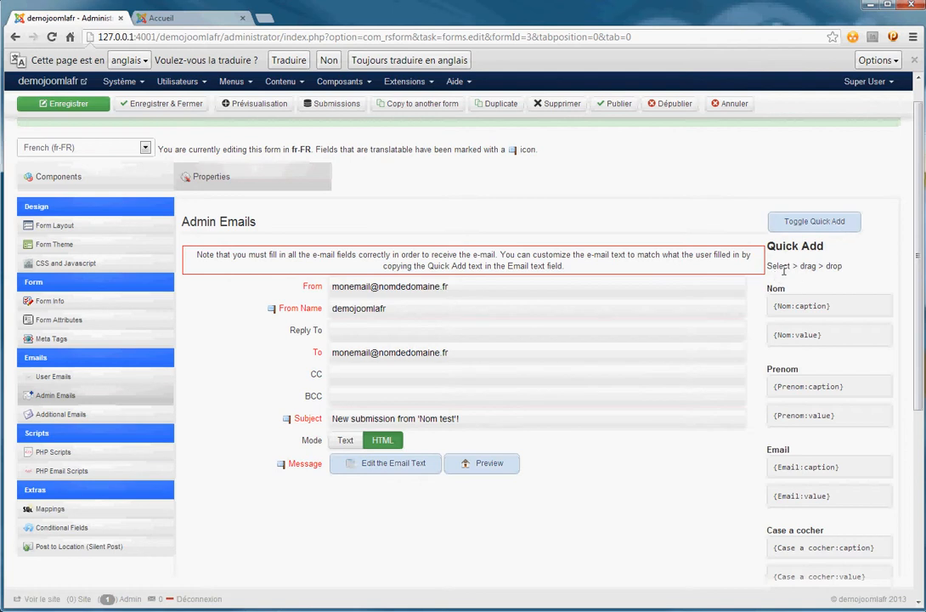
pyautogui.moveTo(776, 290); pyautogui.dragTo(837, 406)
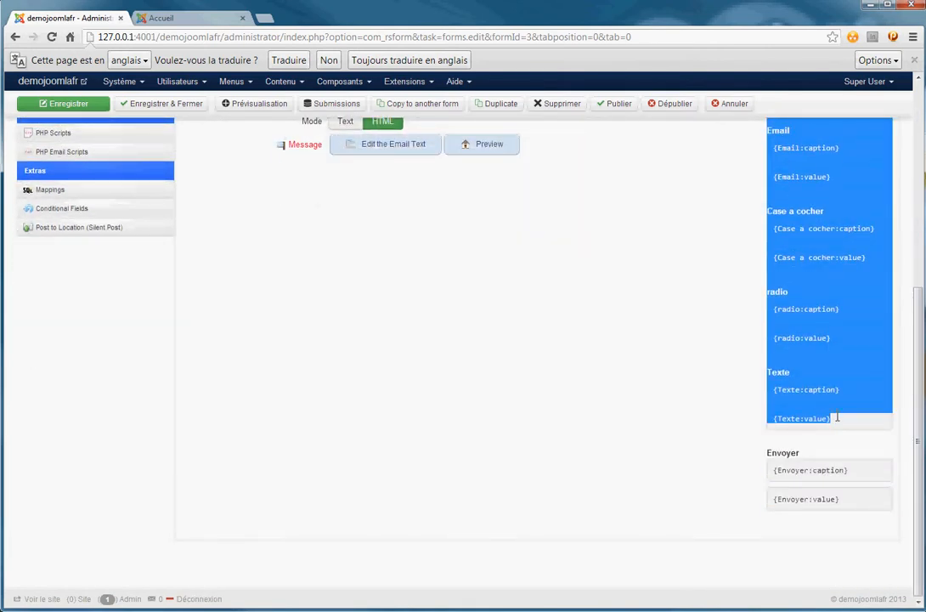
pyautogui.scroll(2, 443, 279)
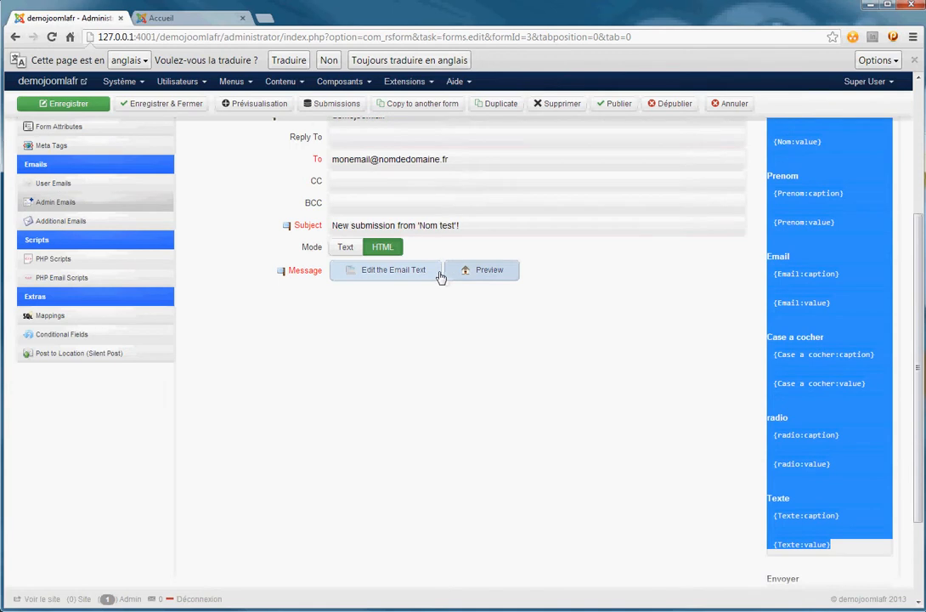
pyautogui.click(382, 271)
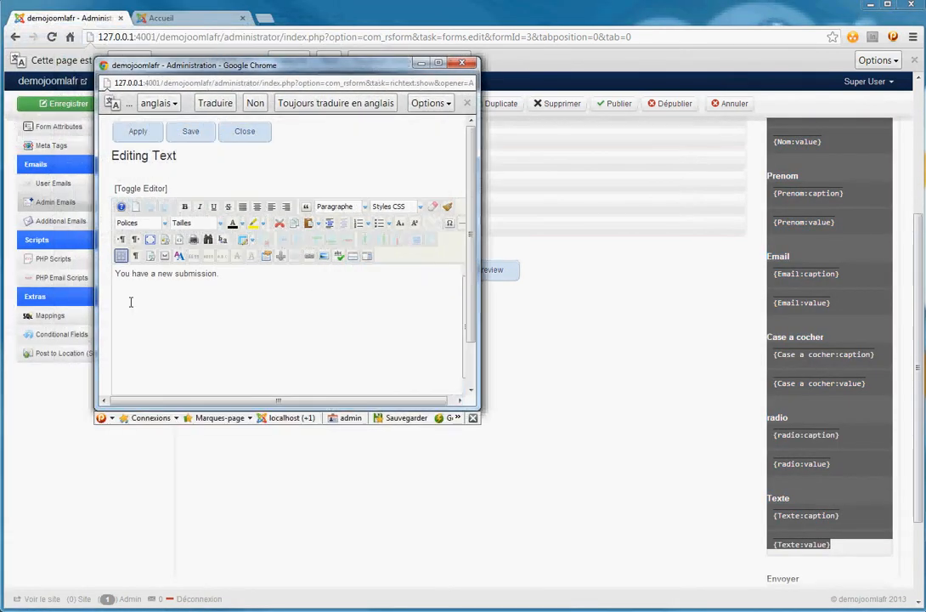
pyautogui.write('.')
pyautogui.press('Return')
pyautogui.write('{Nom:value} Prenom {Prenom:caption} {Prenom:value} Email {Email:caption} {Email:value} Case a cocher {Case a cocher:caption} {Case a cocher:value} radio {radio:caption} {radio:value} Texte {Texte:caption} {Texte:value}')
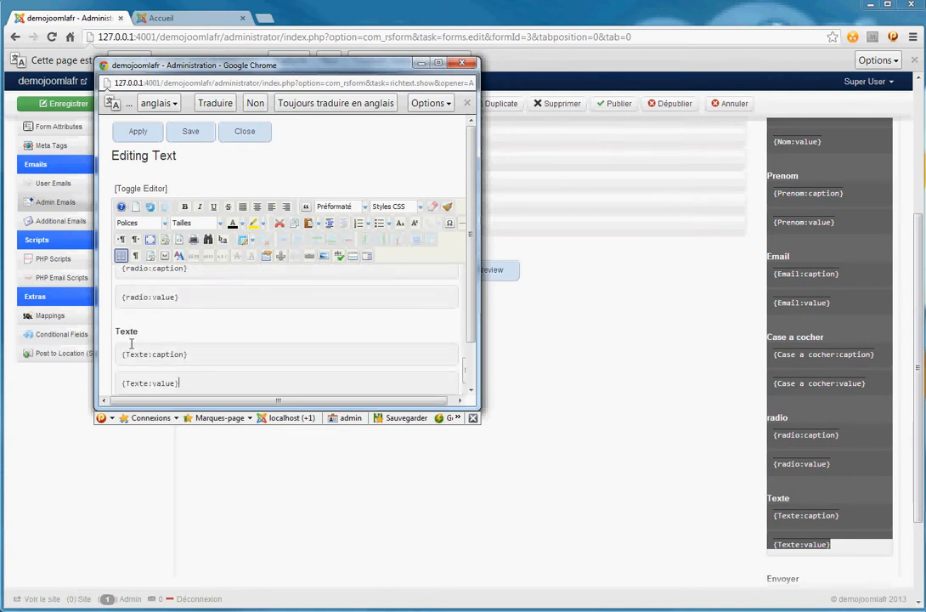
# Delete the headings Texte, radio and Case a cocher from the admin email message, keeping their caption and value placeholders.
pyautogui.moveTo(147, 332); pyautogui.dragTo(115, 333)
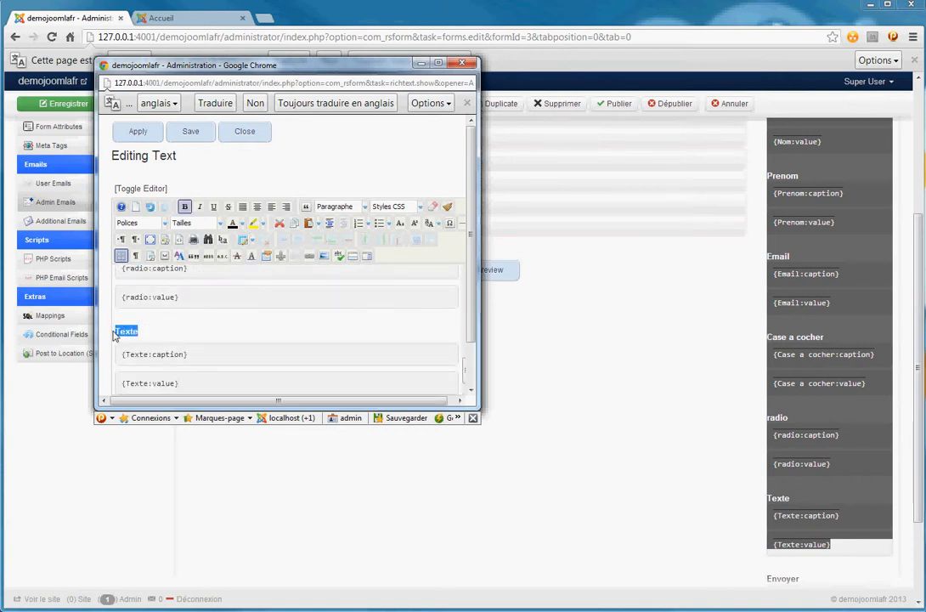
pyautogui.press('BackSpace')
pyautogui.scroll(3, 183, 323)
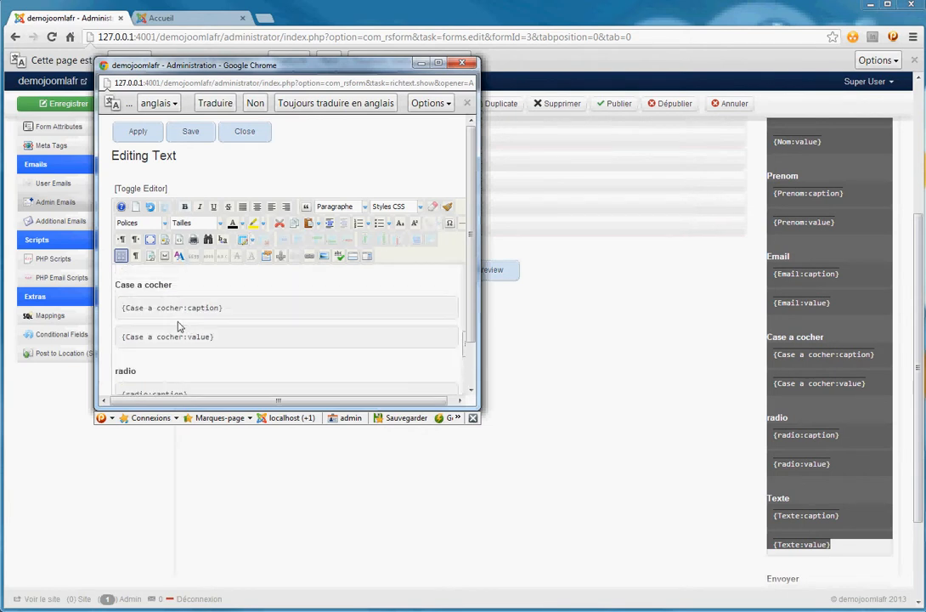
pyautogui.moveTo(138, 371); pyautogui.dragTo(113, 372)
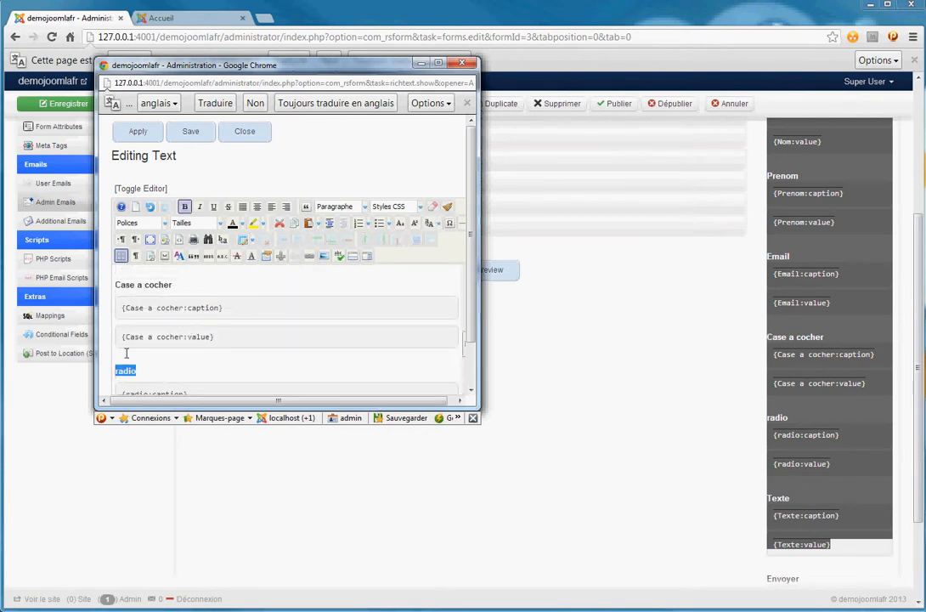
pyautogui.press('BackSpace')
pyautogui.moveTo(177, 284); pyautogui.dragTo(116, 283)
pyautogui.press('BackSpace')
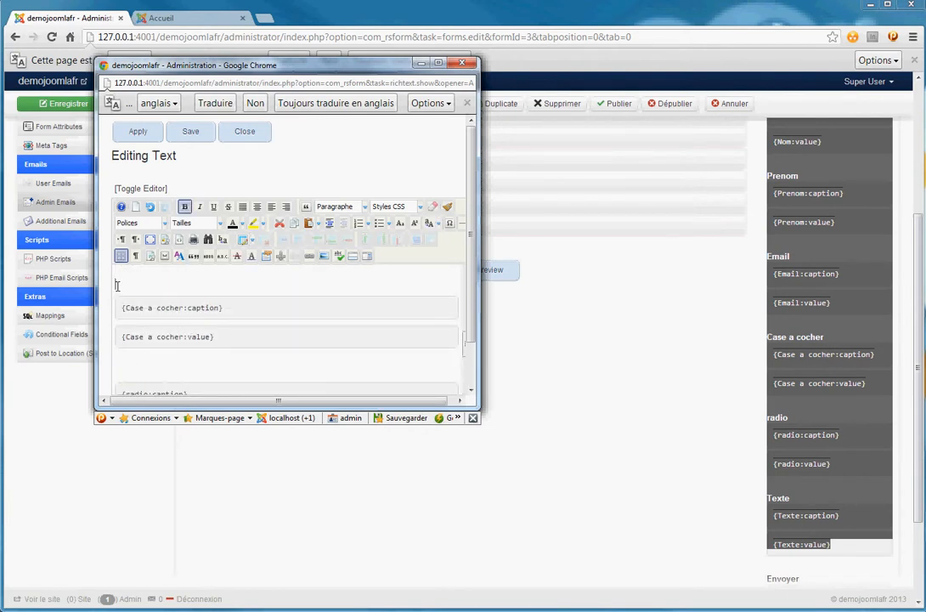
# Delete the headings Email, Prenom and Nom from the admin email message, keeping the line "You have a new submission.".
pyautogui.scroll(2, 155, 300)
pyautogui.scroll(2, 156, 299)
pyautogui.moveTo(144, 325); pyautogui.dragTo(115, 324)
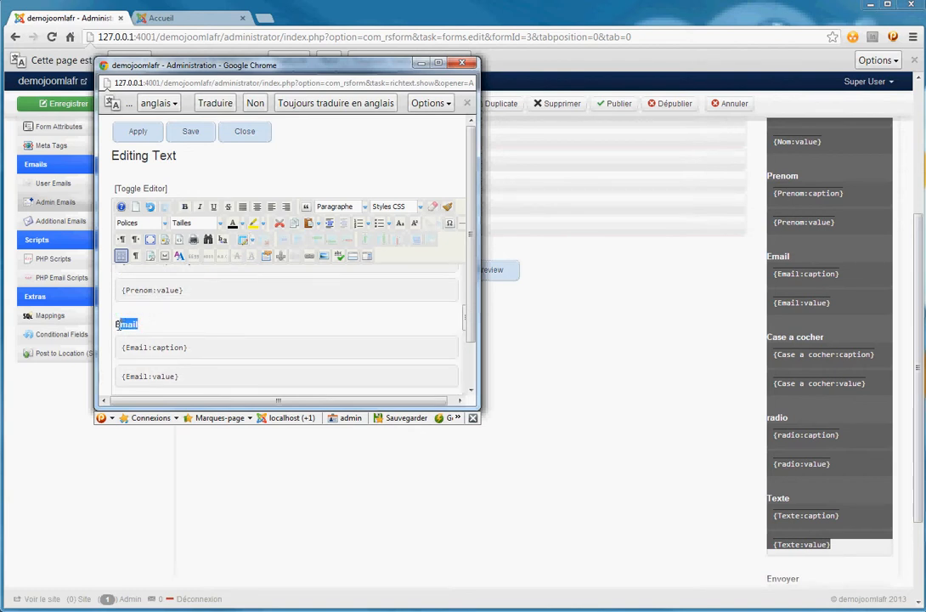
pyautogui.press('BackSpace')
pyautogui.scroll(3, 157, 323)
pyautogui.moveTo(148, 363); pyautogui.dragTo(116, 363)
pyautogui.press('BackSpace')
pyautogui.moveTo(149, 277); pyautogui.dragTo(116, 277)
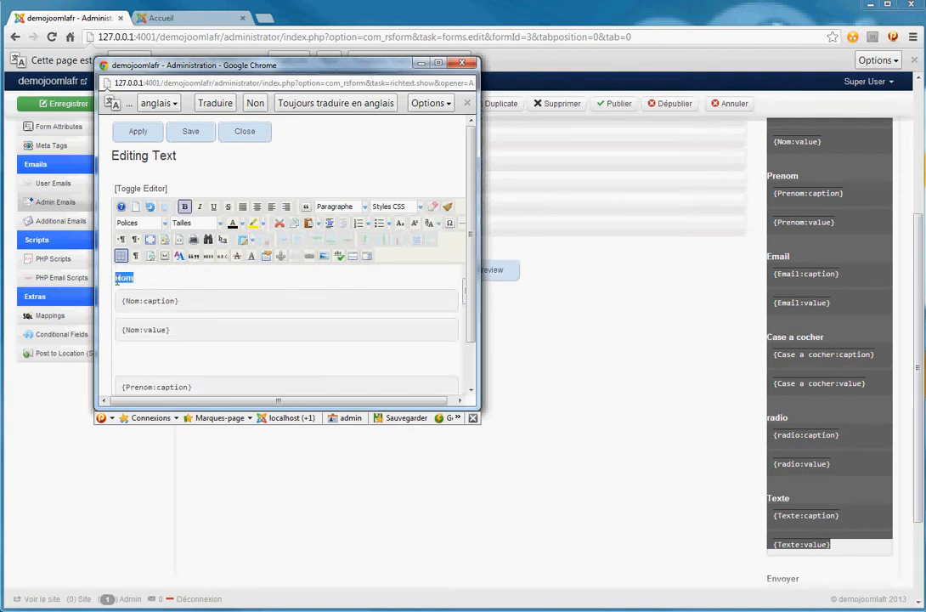
pyautogui.write('You have a new submission.')
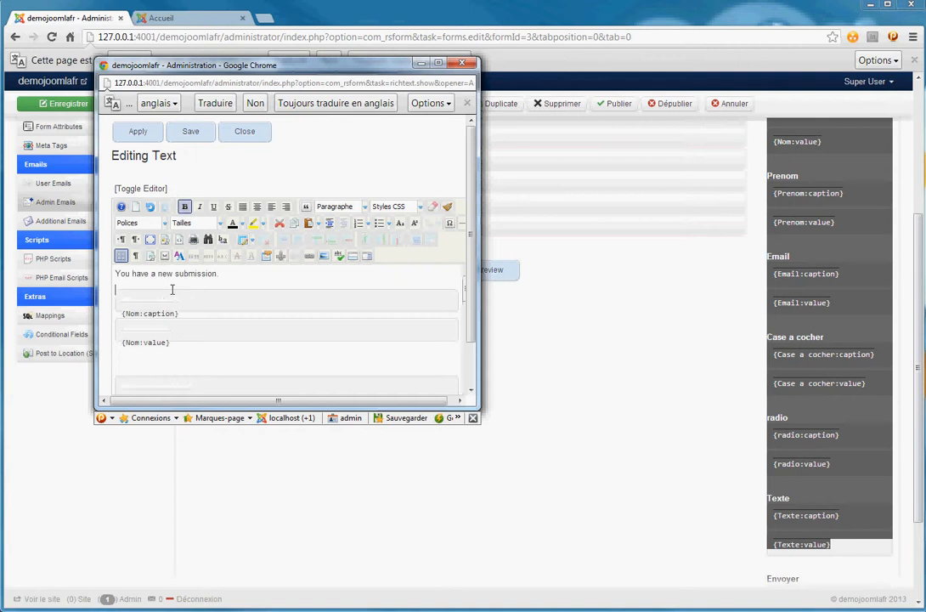
# Save the edited admin email message, and save and close the Nom test form.
pyautogui.click(201, 136)
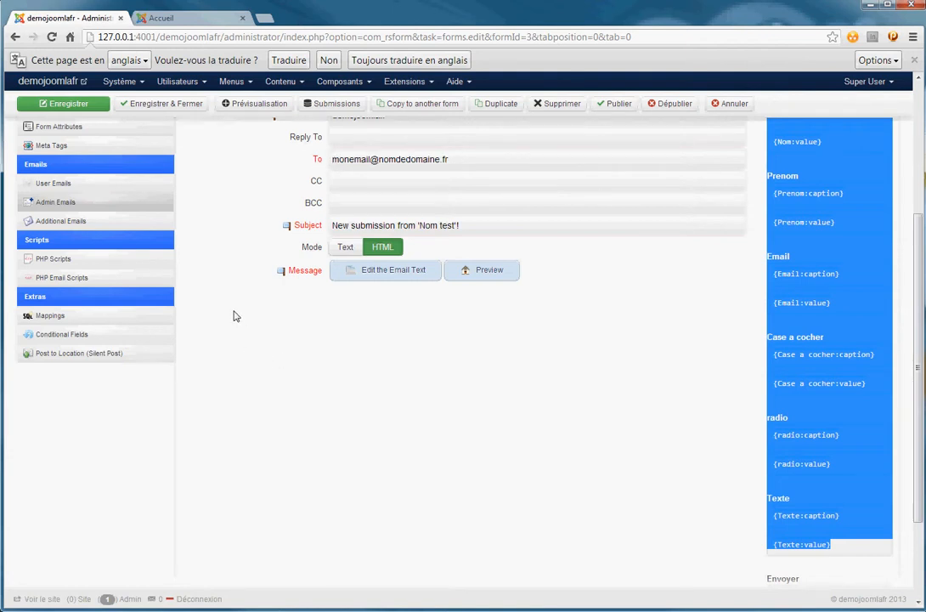
pyautogui.scroll(3, 235, 319)
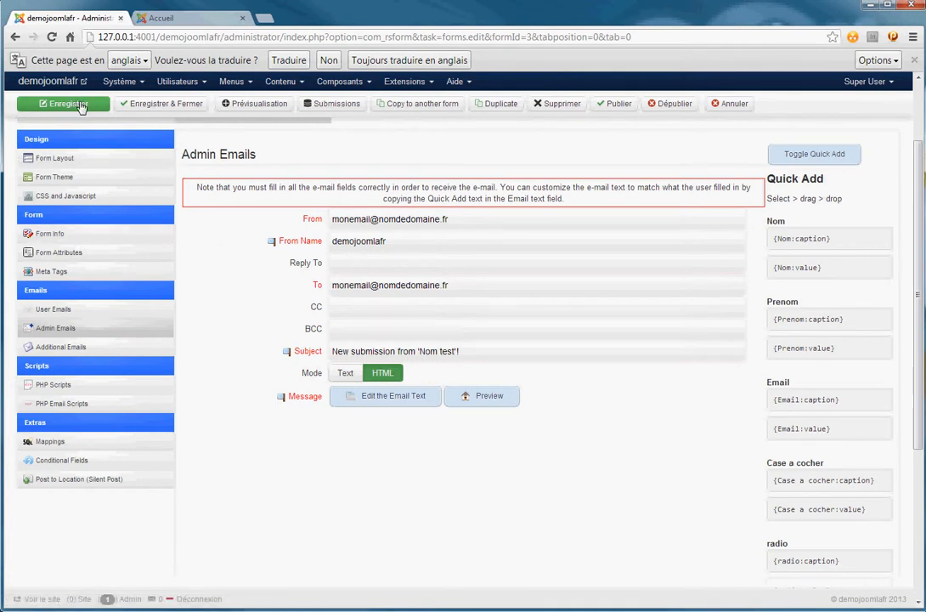
pyautogui.click(157, 103)
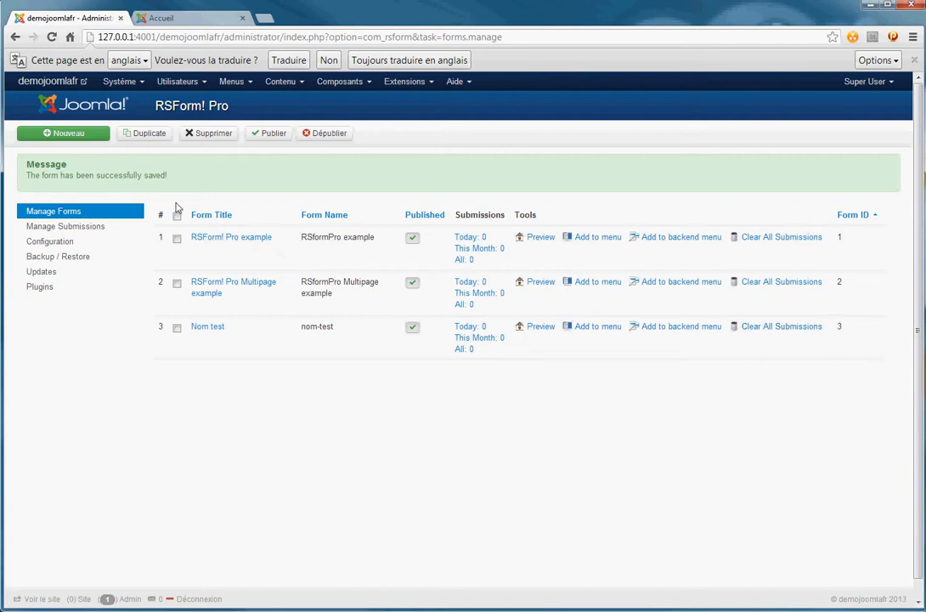
# Add a new menu link to Menu Principal with the RSForm! Pro link type Form.
pyautogui.click(231, 82)
pyautogui.moveTo(238, 112)
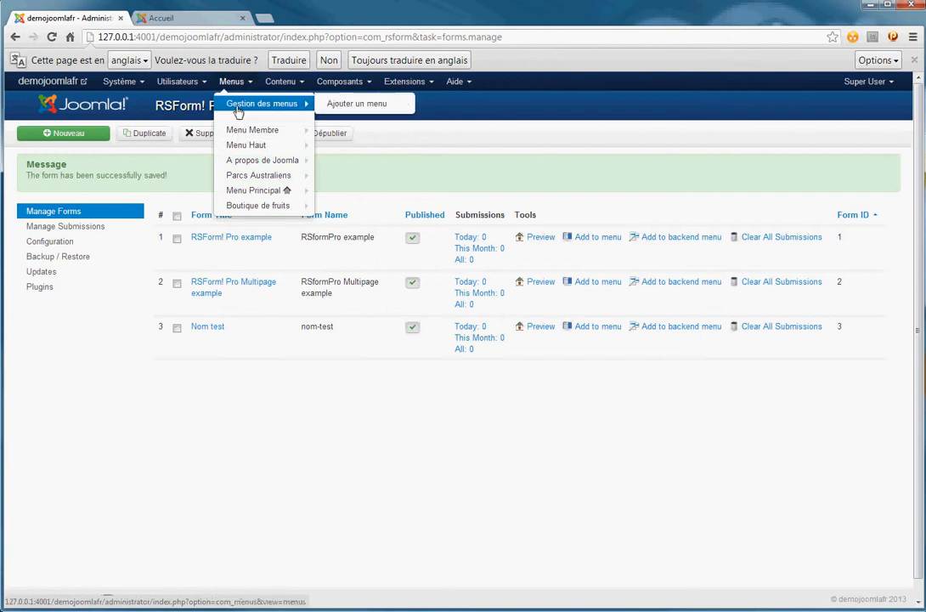
pyautogui.moveTo(242, 194)
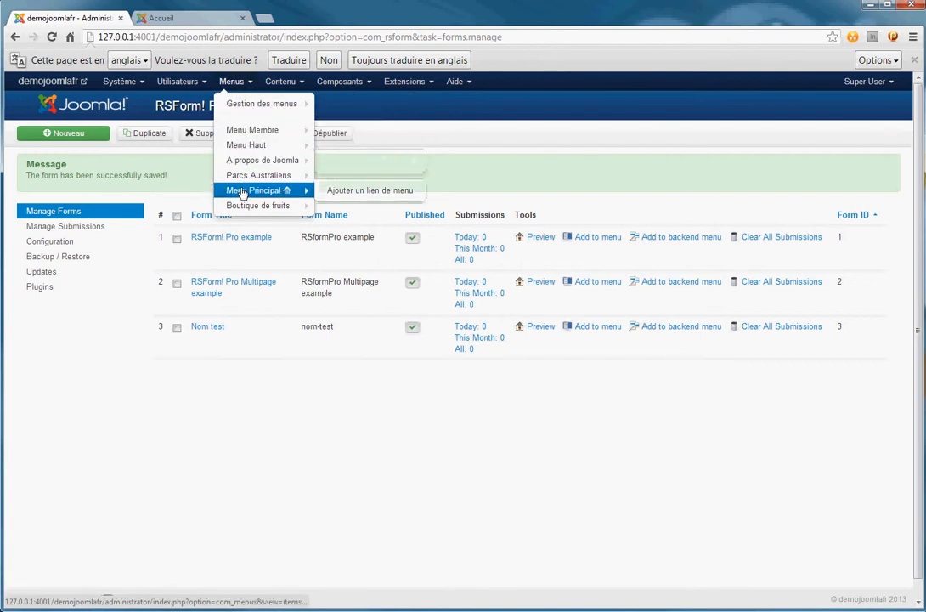
pyautogui.click(342, 195)
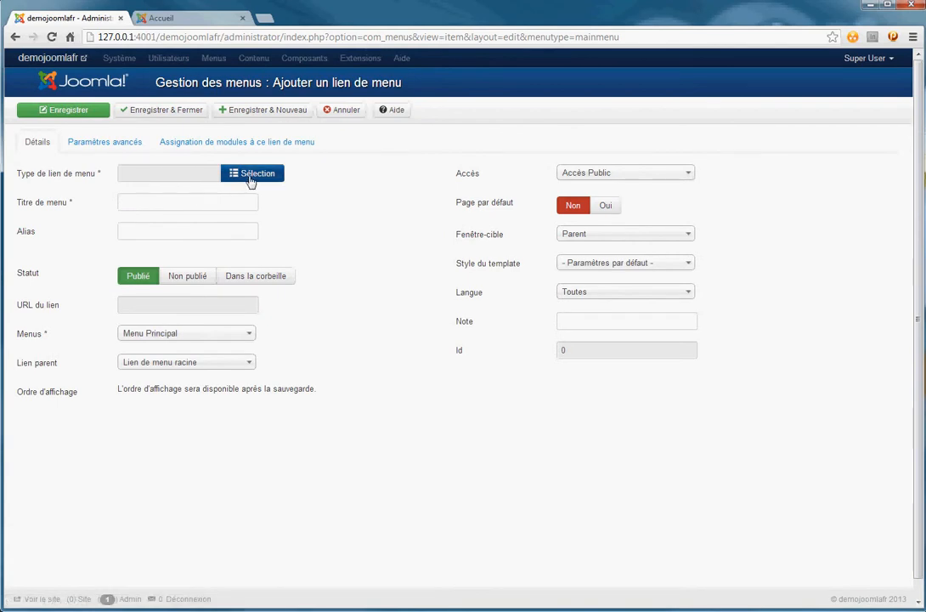
pyautogui.click(250, 175)
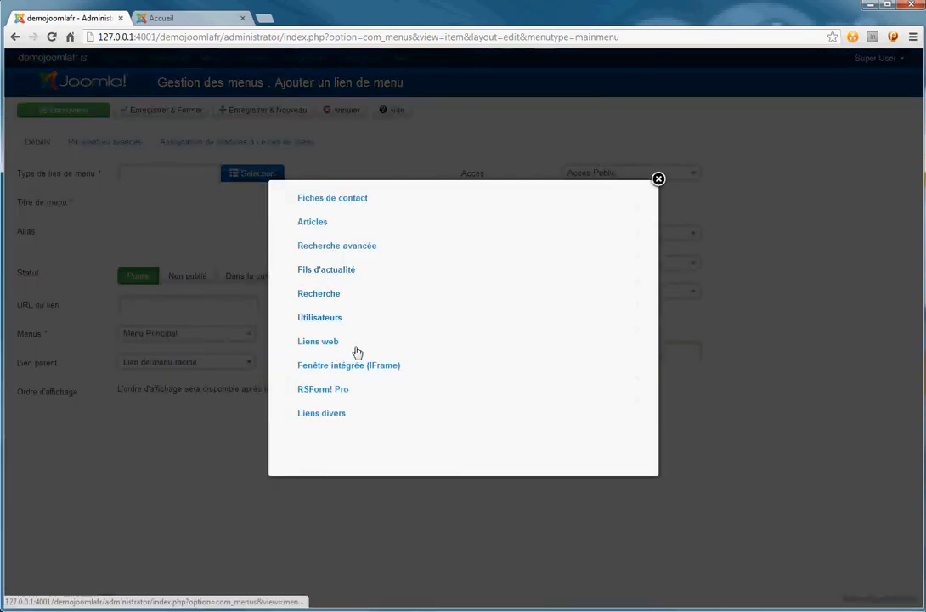
pyautogui.click(322, 390)
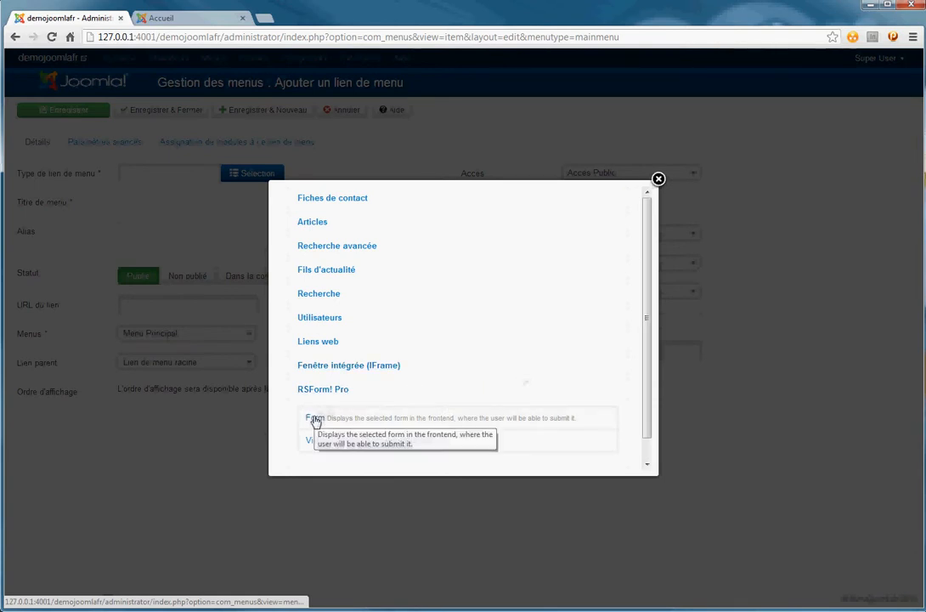
pyautogui.click(316, 418)
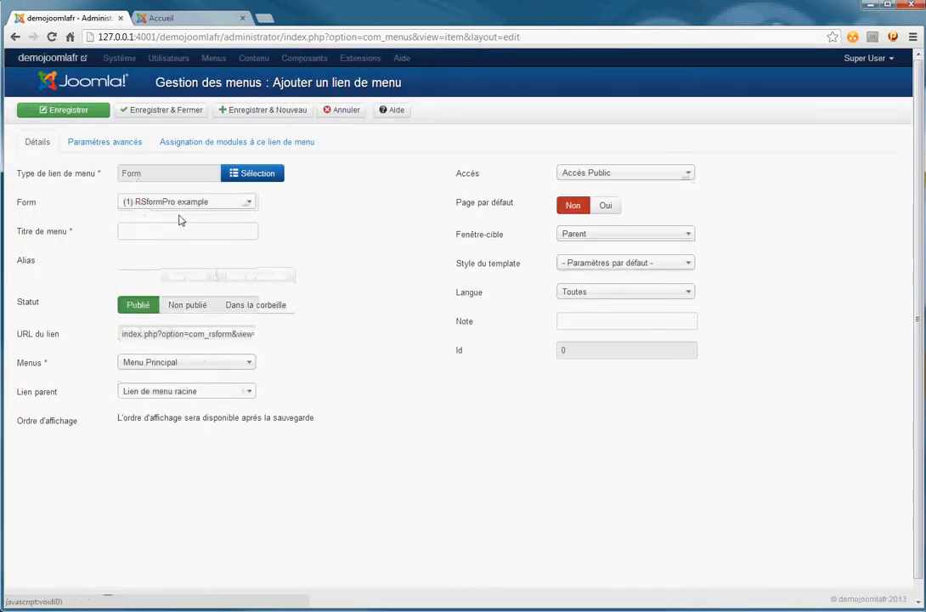
# Title the menu link "Rsform test" and check its advanced parameters and module assignments.
pyautogui.click(137, 231)
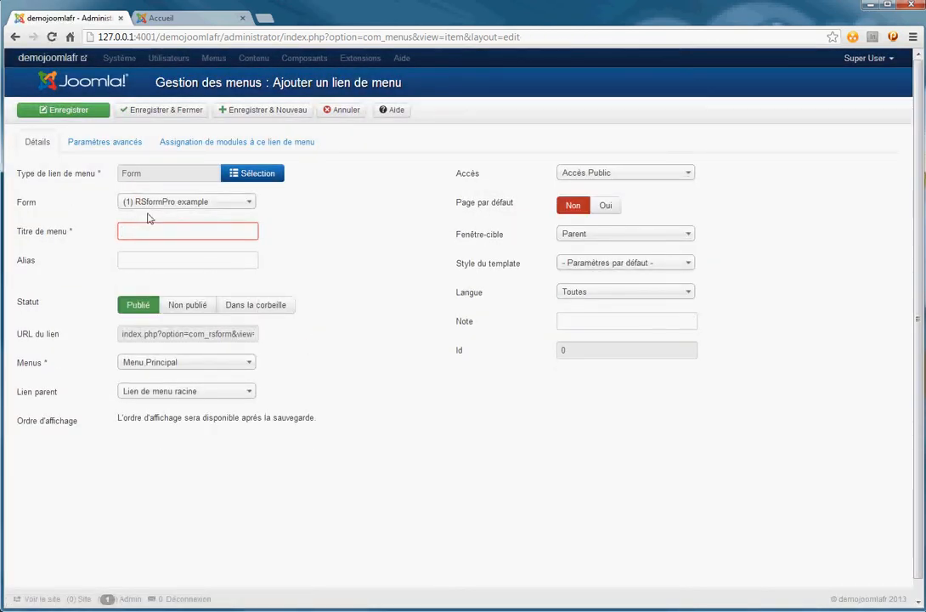
pyautogui.write('Rsform test')
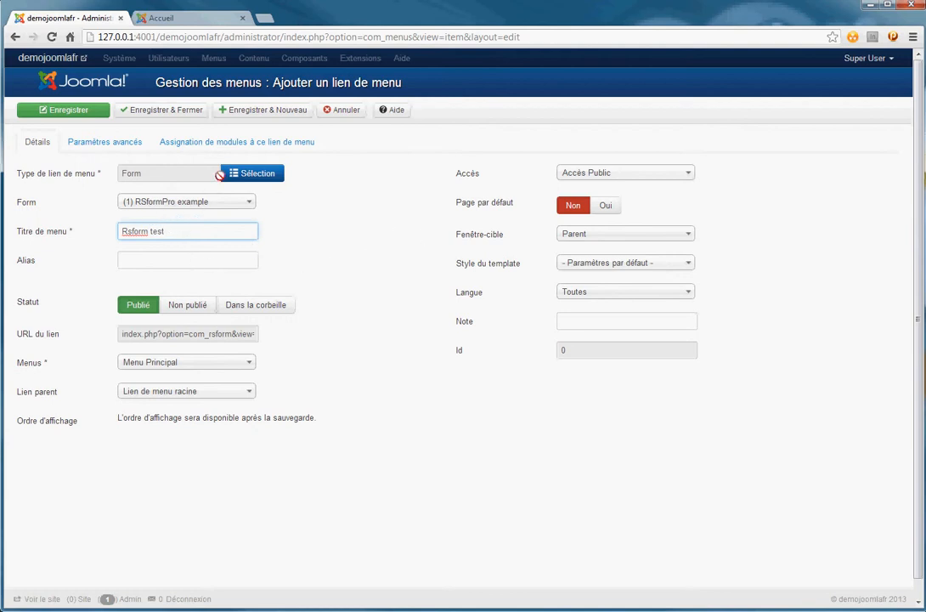
pyautogui.click(108, 146)
pyautogui.click(192, 142)
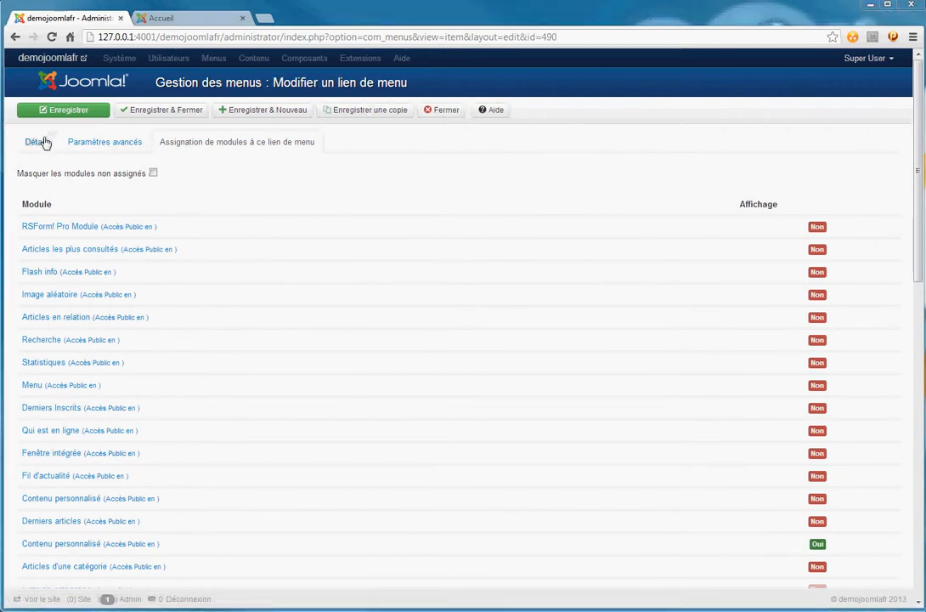
# Set the menu link's form to (3) nom-test and save the link.
pyautogui.click(38, 142)
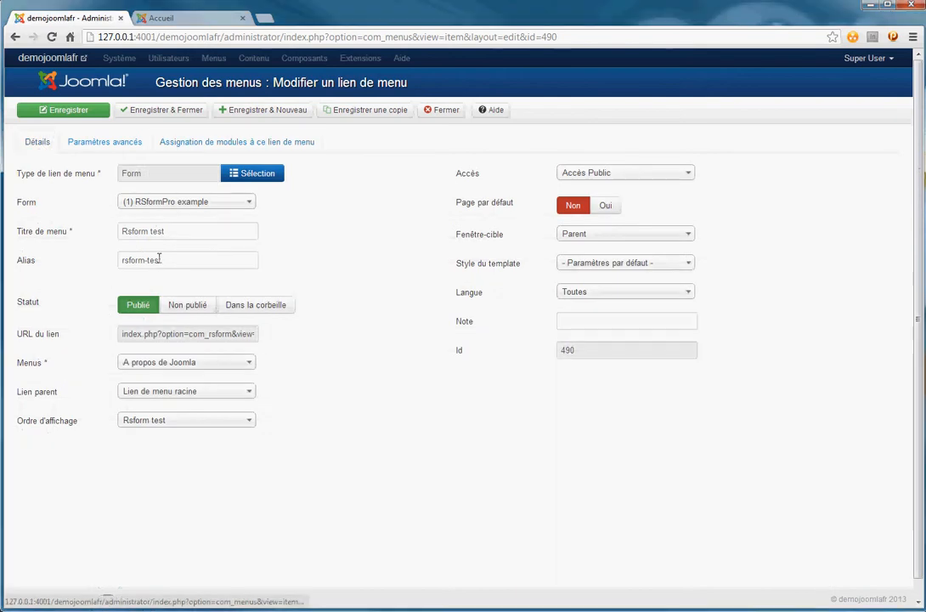
pyautogui.click(250, 206)
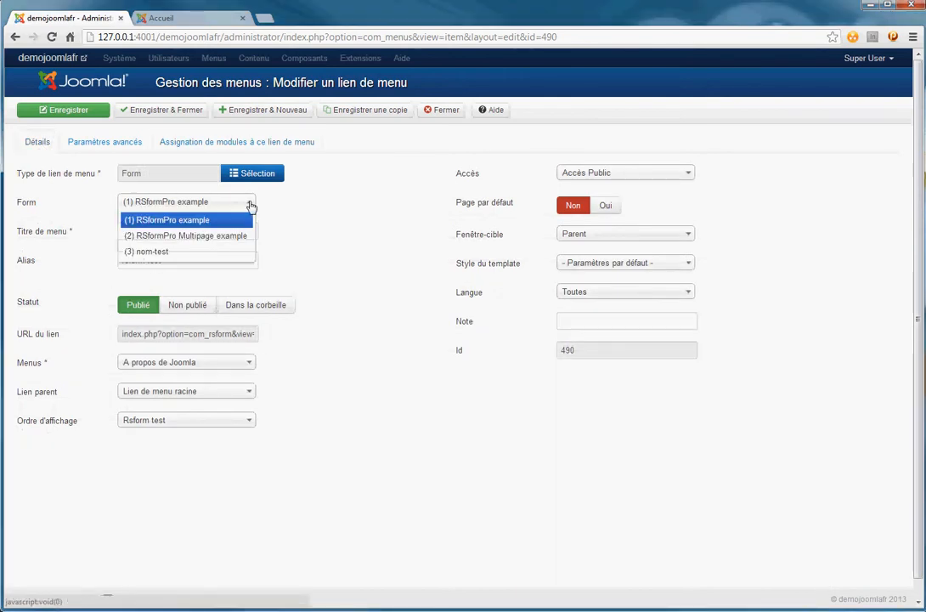
pyautogui.click(158, 253)
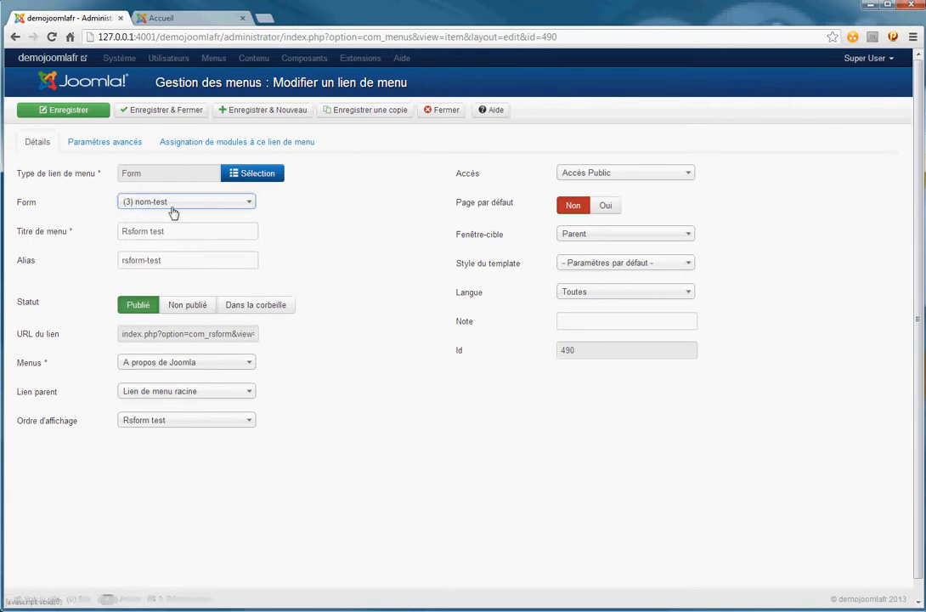
pyautogui.click(77, 115)
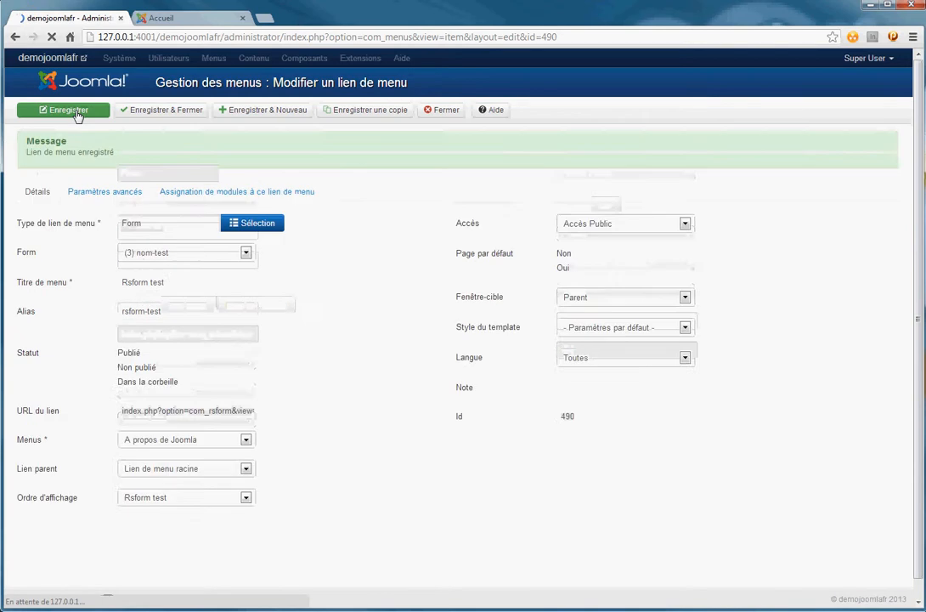
# Review the menu link's page display, metadata and module assignment settings, and save the link again.
pyautogui.click(100, 195)
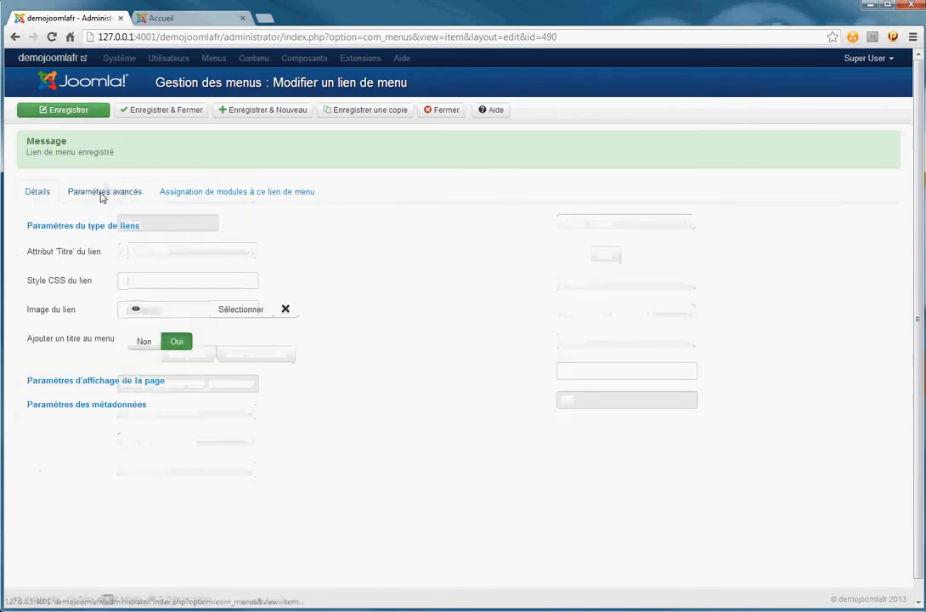
pyautogui.click(93, 381)
pyautogui.click(89, 406)
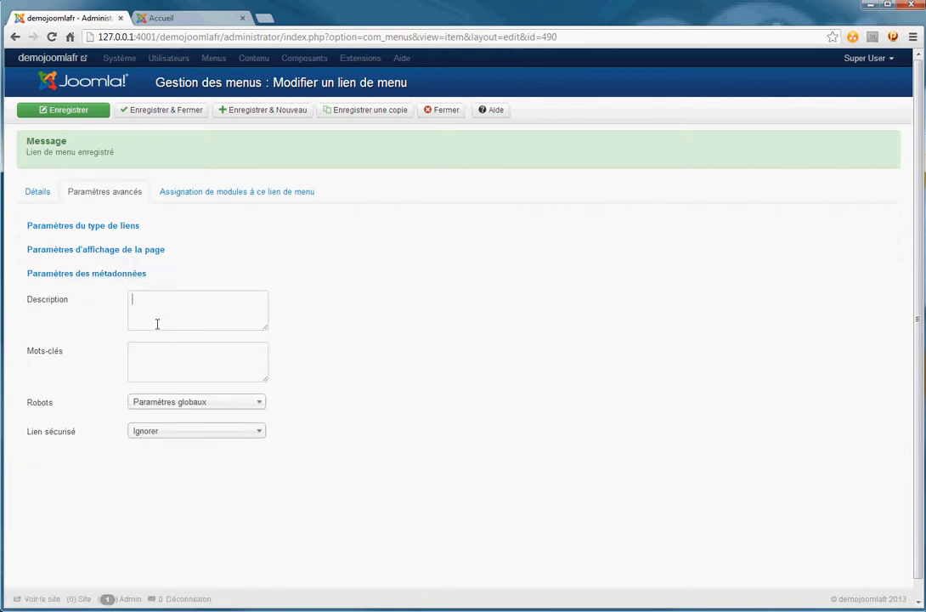
pyautogui.click(158, 355)
pyautogui.click(179, 193)
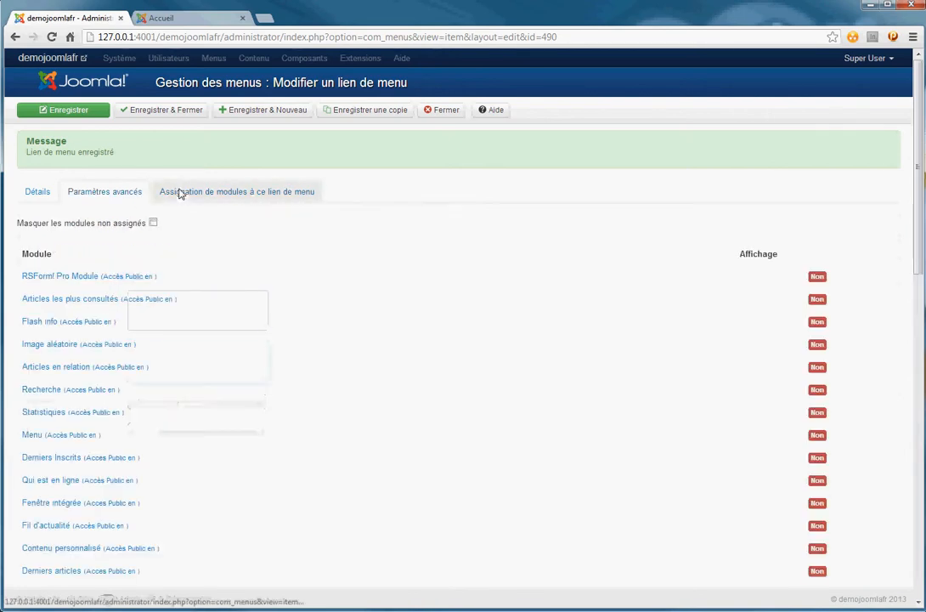
pyautogui.scroll(-3, 265, 266)
pyautogui.scroll(3, 265, 267)
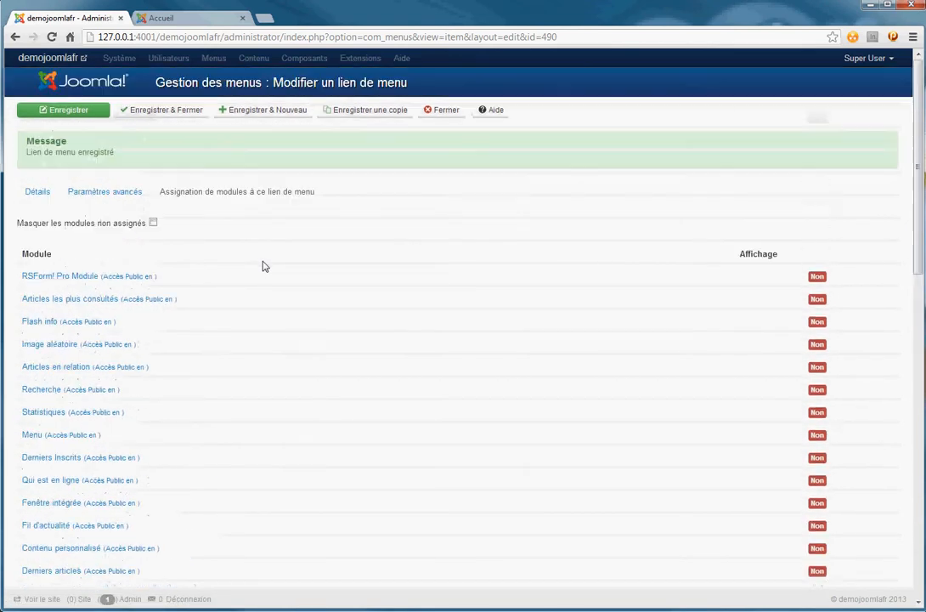
pyautogui.click(96, 112)
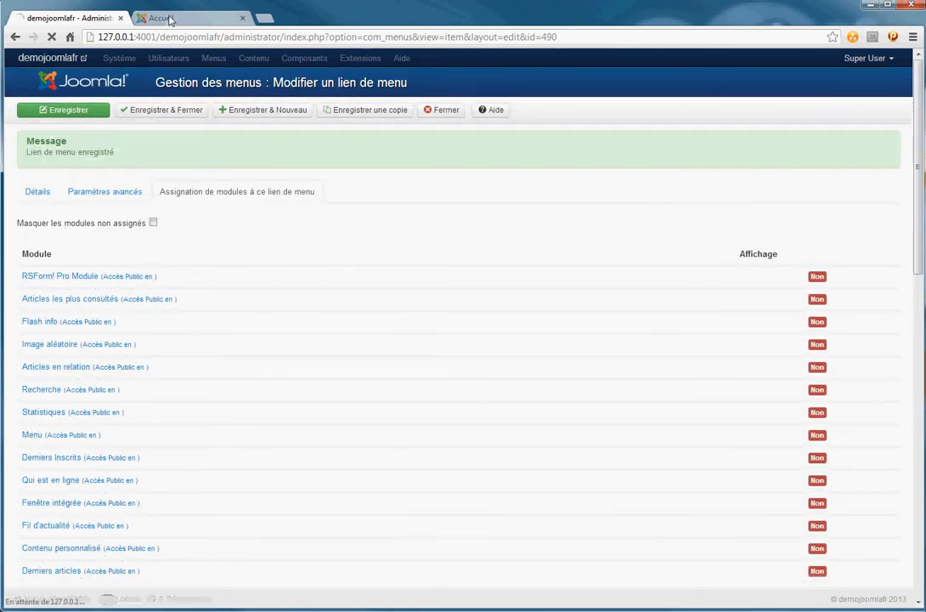
# Reload the public site's home page and open the Rsform test link to view the whole form.
pyautogui.click(174, 19)
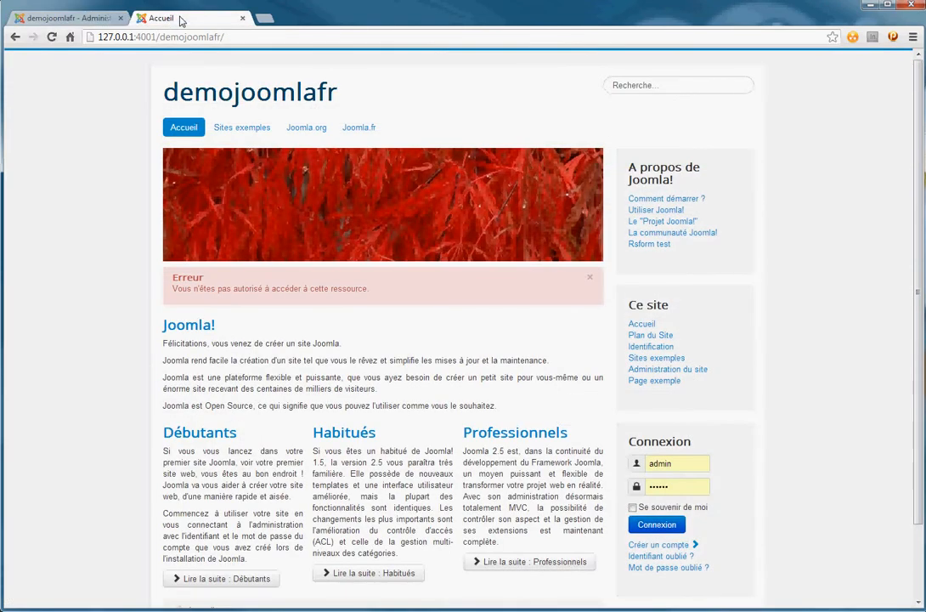
pyautogui.press('F5')
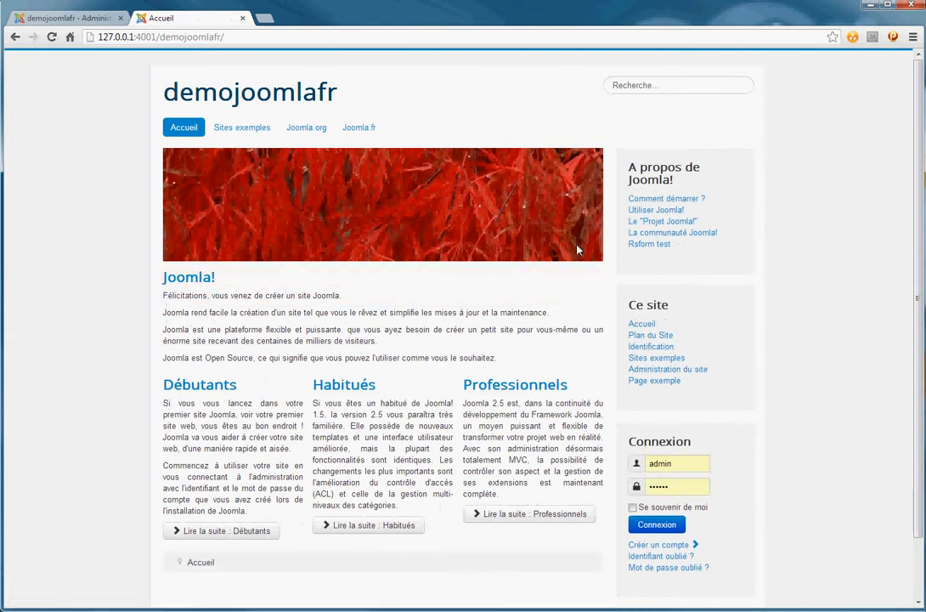
pyautogui.click(641, 245)
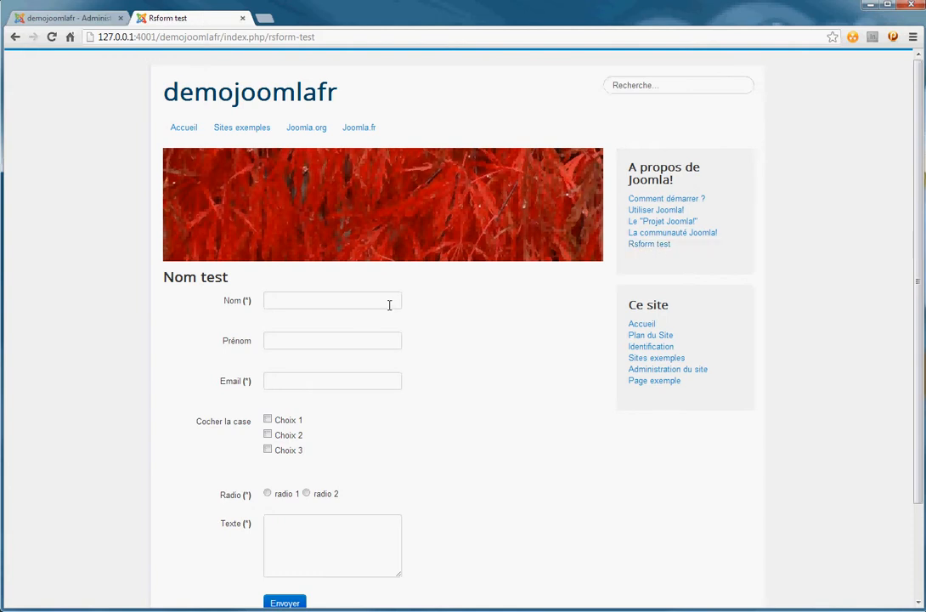
pyautogui.scroll(-1, 412, 305)
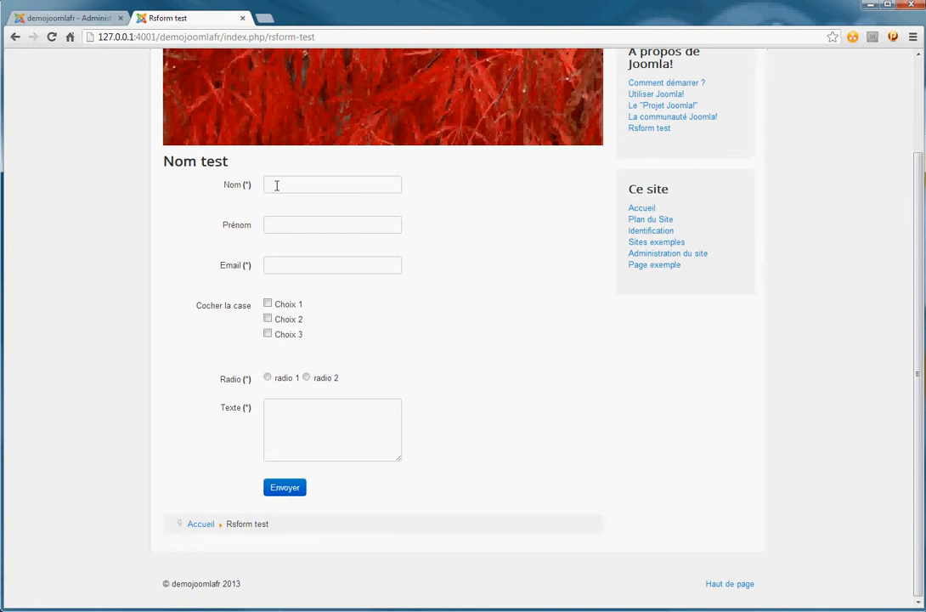
# Submit the form with all fields empty to test the required-field validation, and return to the Joomla administration.
pyautogui.click(281, 224)
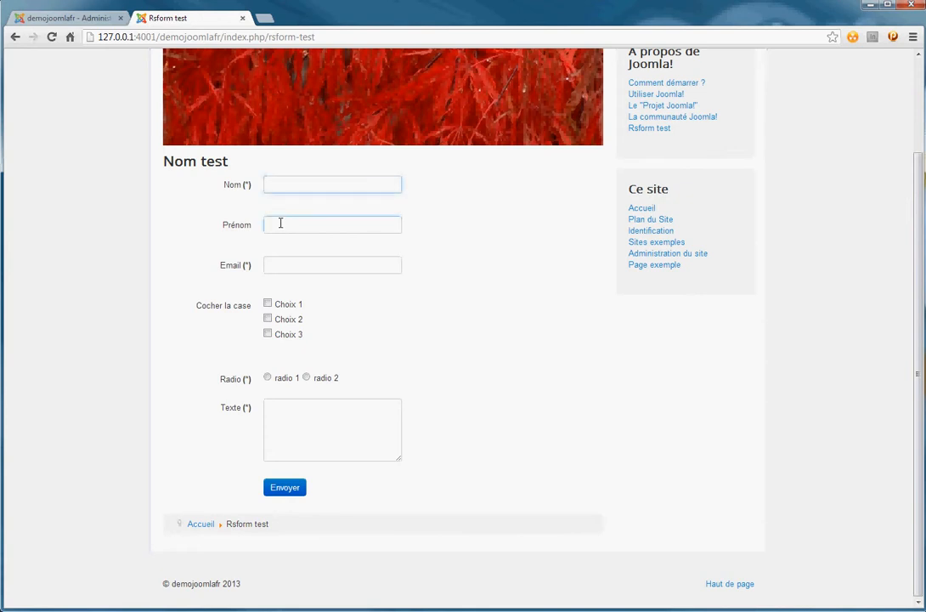
pyautogui.click(295, 487)
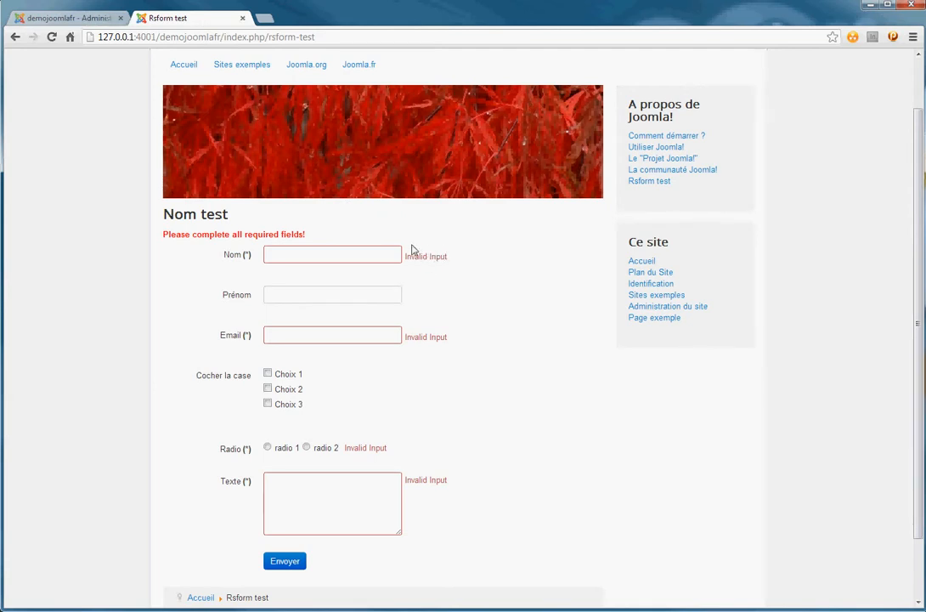
pyautogui.click(59, 19)
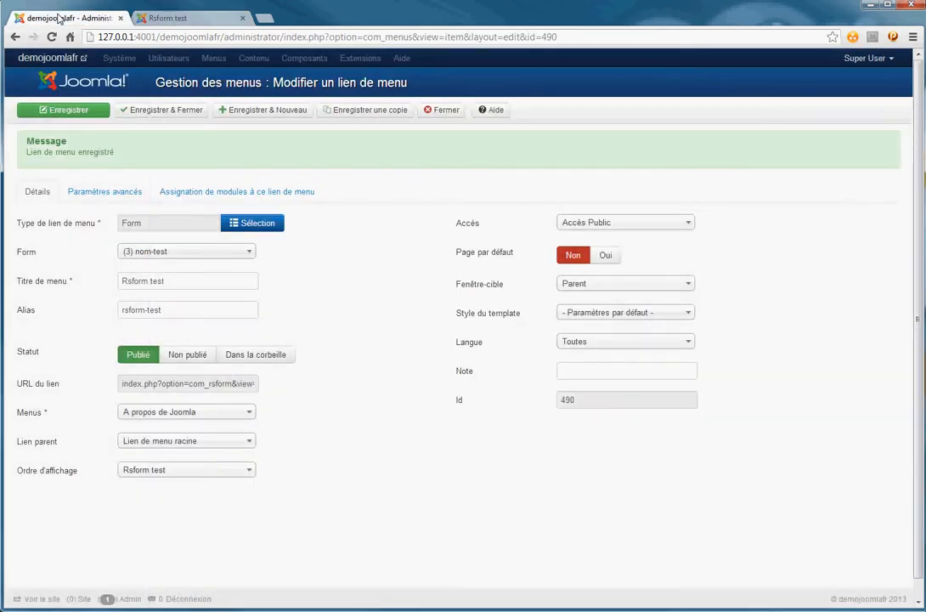
# Save and close the menu link, and open the RSForm! Pro list of forms.
pyautogui.click(151, 110)
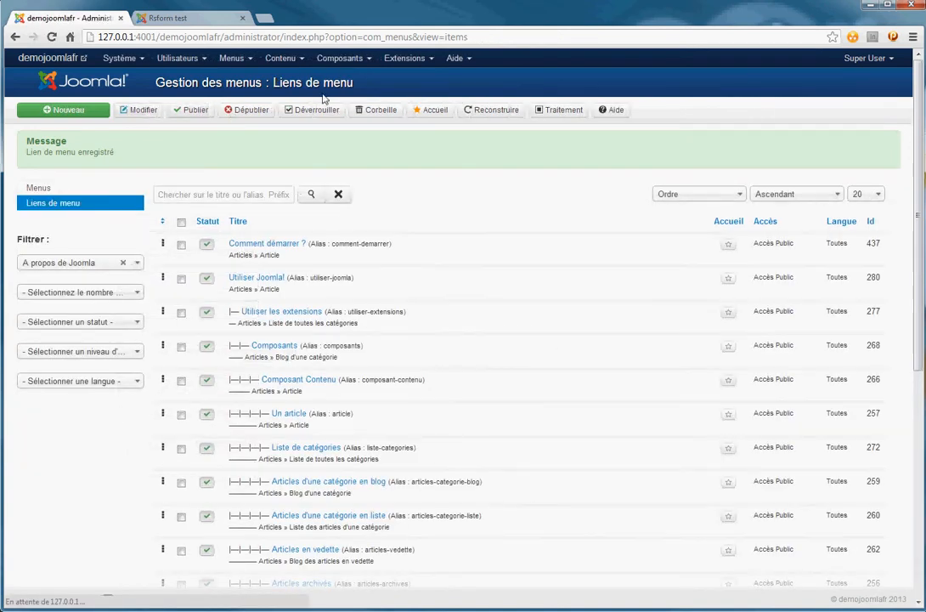
pyautogui.click(340, 58)
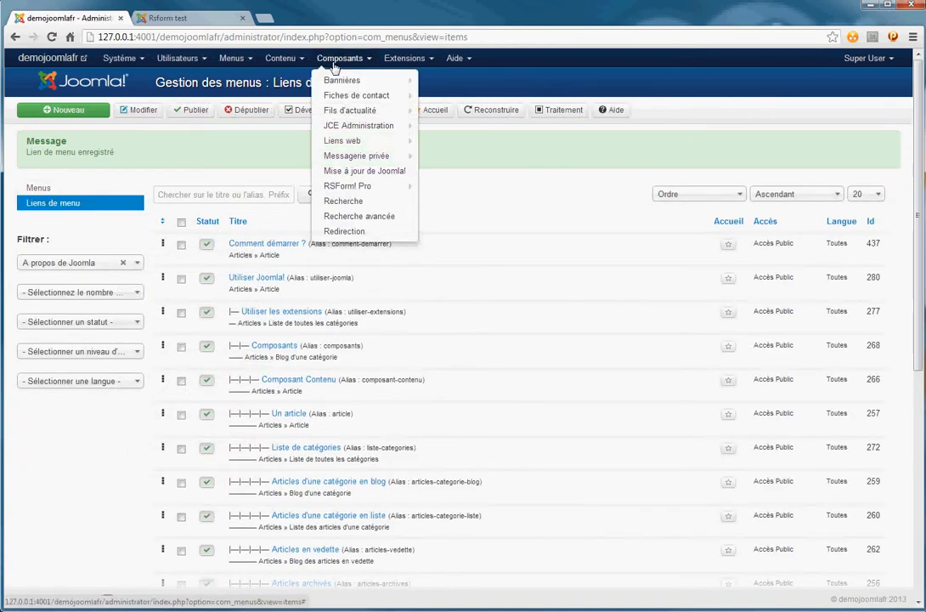
pyautogui.click(355, 186)
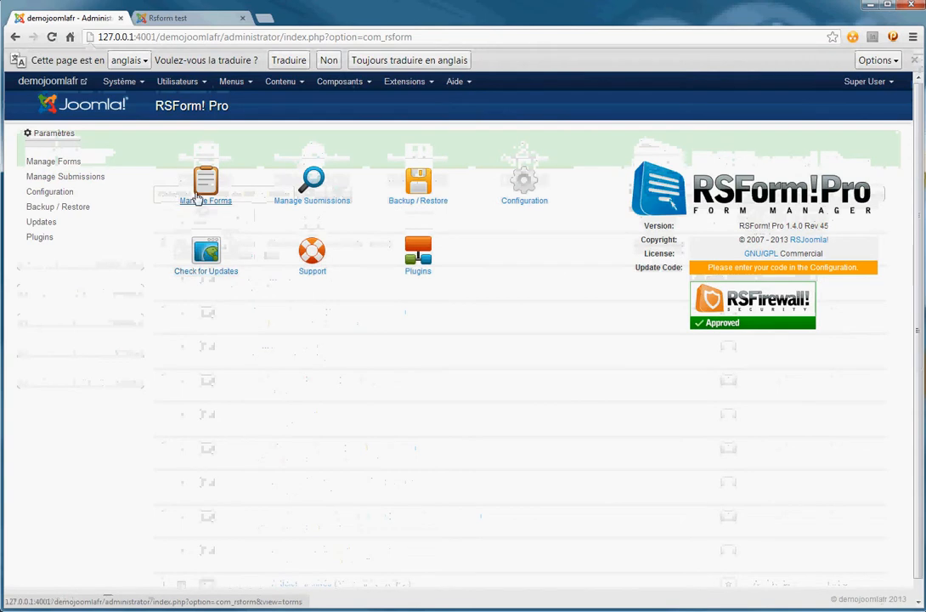
pyautogui.click(198, 198)
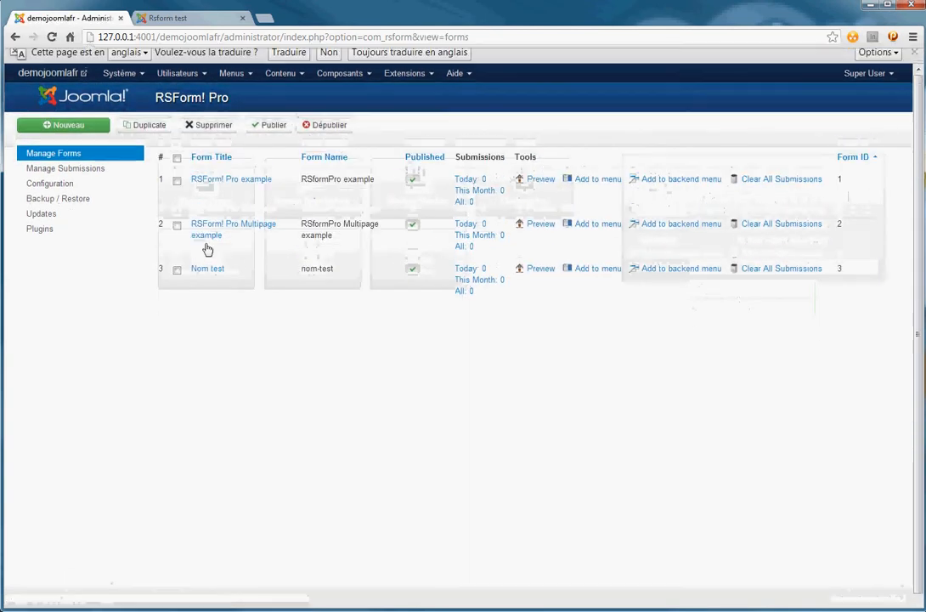
pyautogui.click(208, 268)
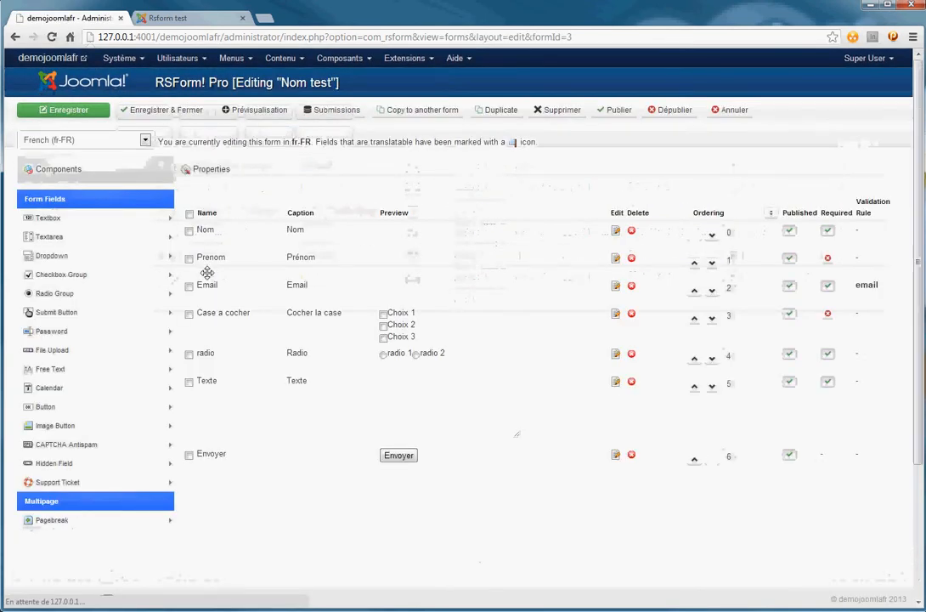
pyautogui.click(616, 256)
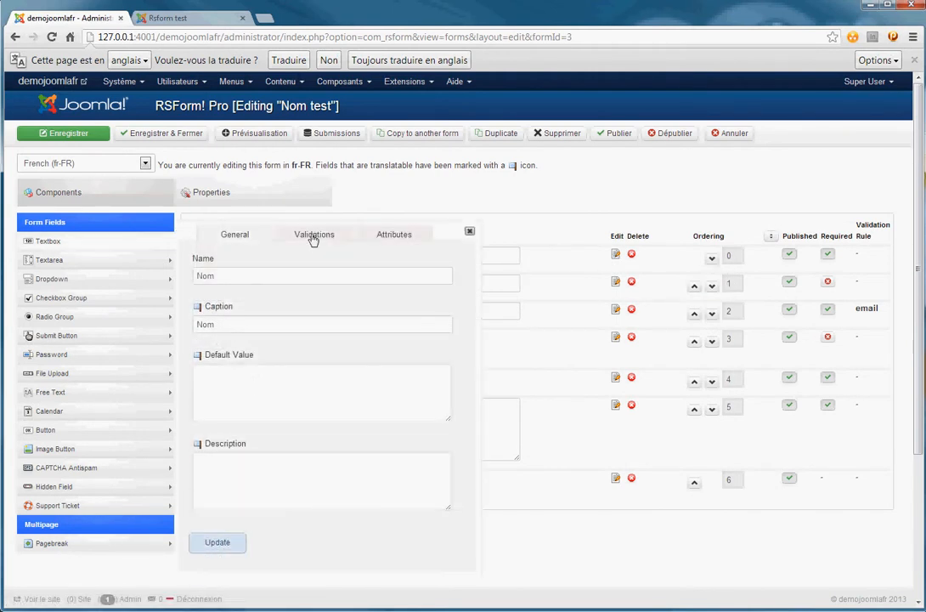
pyautogui.click(314, 235)
pyautogui.moveTo(247, 377); pyautogui.dragTo(194, 378)
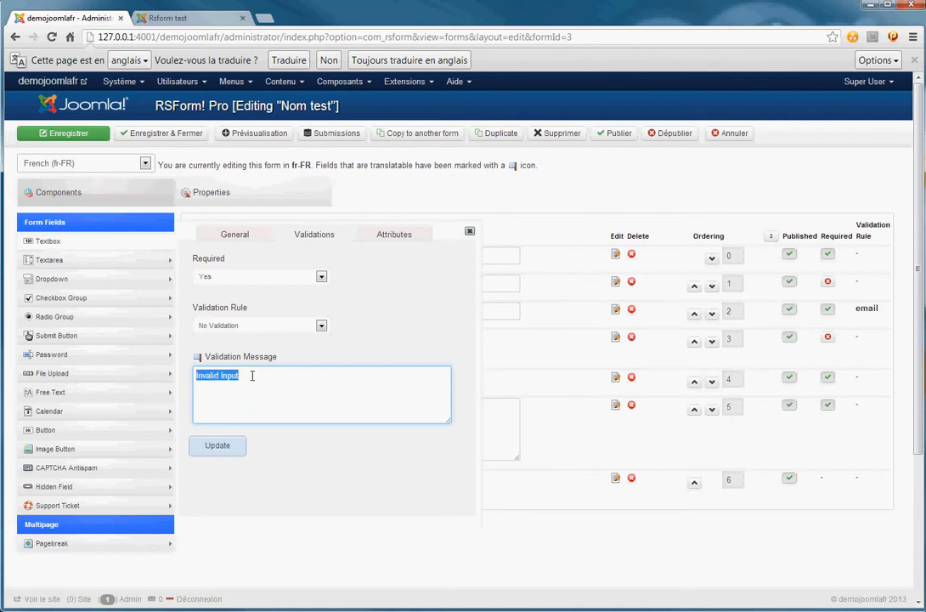
pyautogui.write('C')
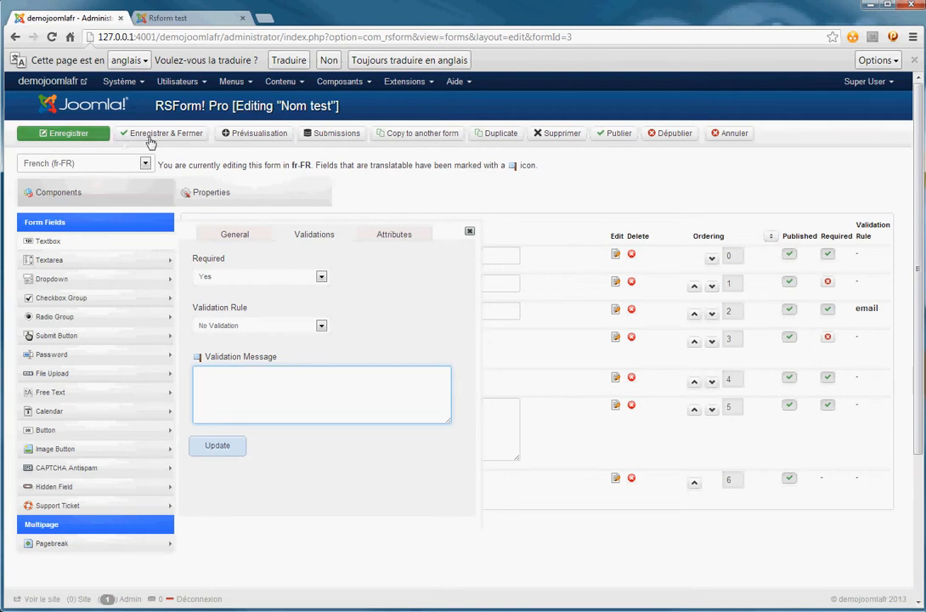
pyautogui.click(739, 134)
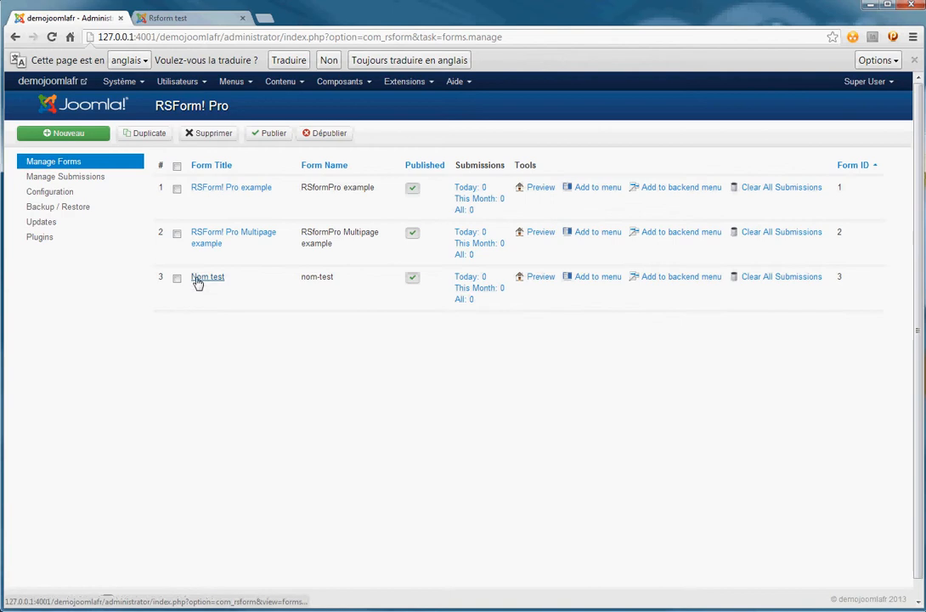
# Open the plug-in manager and sort the plug-ins by Id in descending order.
pyautogui.click(405, 84)
pyautogui.click(414, 147)
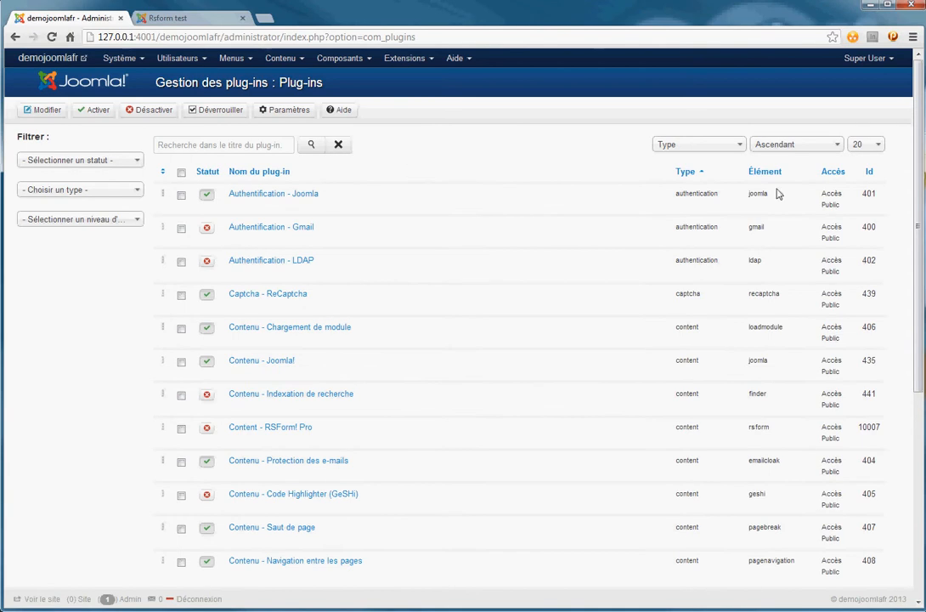
pyautogui.click(871, 174)
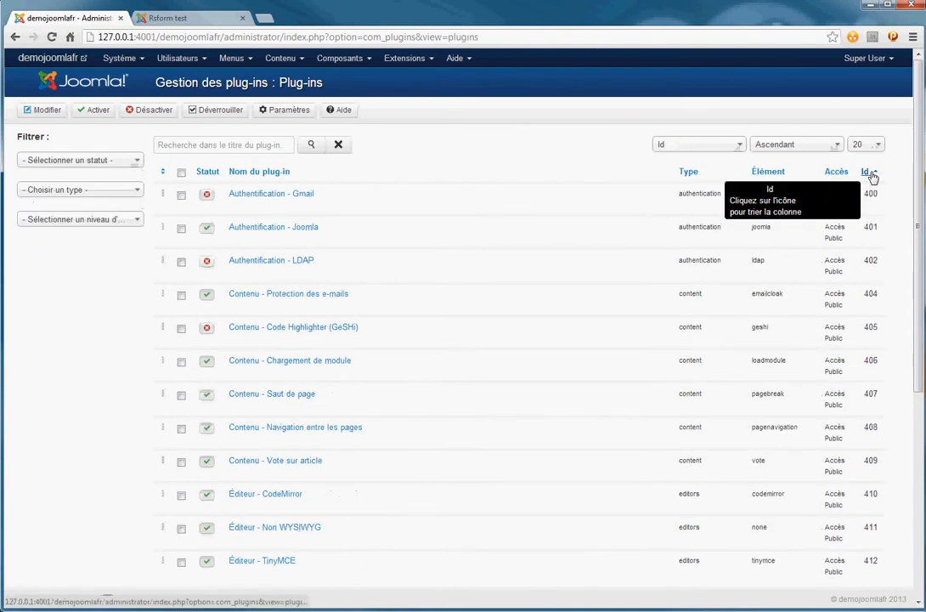
pyautogui.click(871, 174)
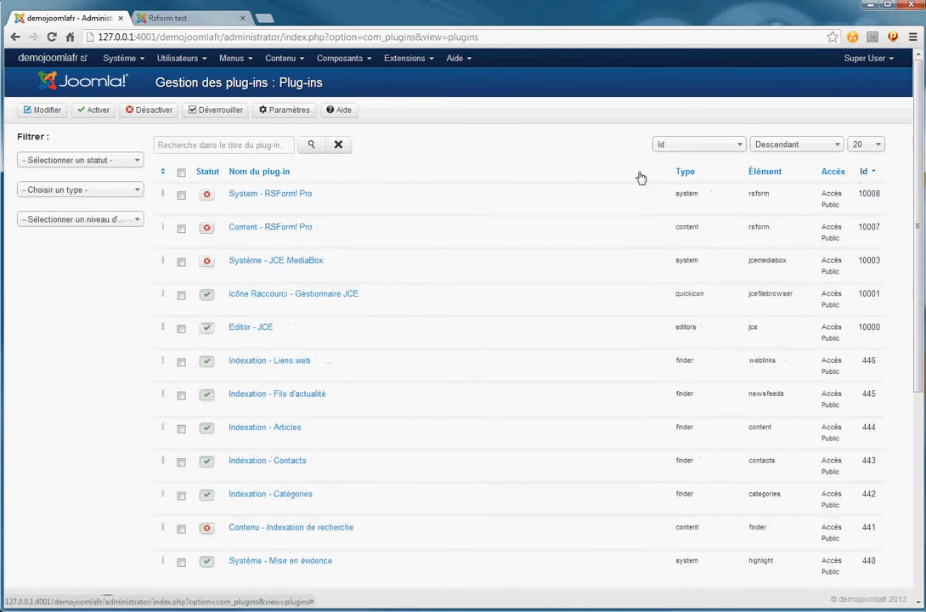
# Enable the Content - RSForm! Pro plug-in, copy the {rsform 1} syntax from its description, and save and close it.
pyautogui.click(275, 229)
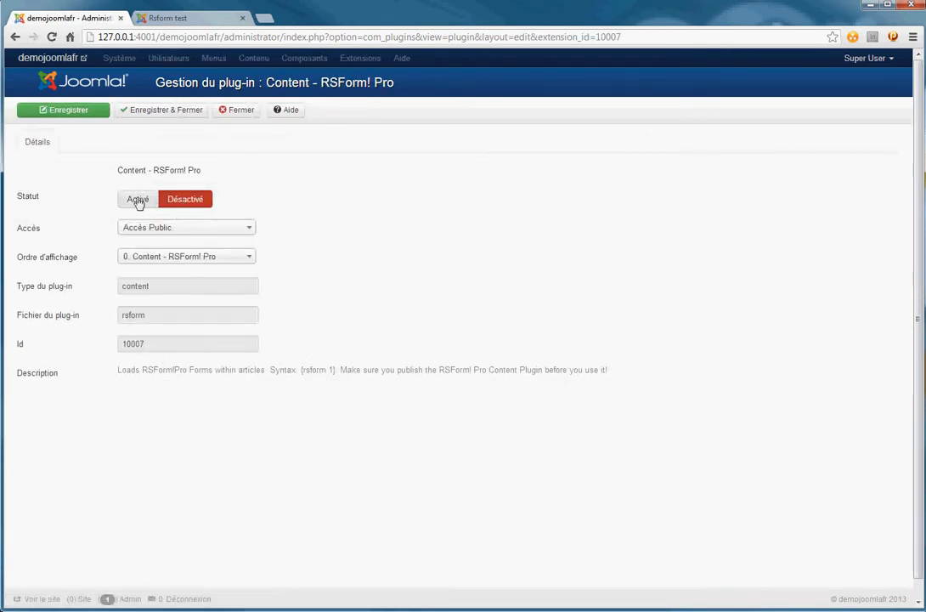
pyautogui.click(138, 200)
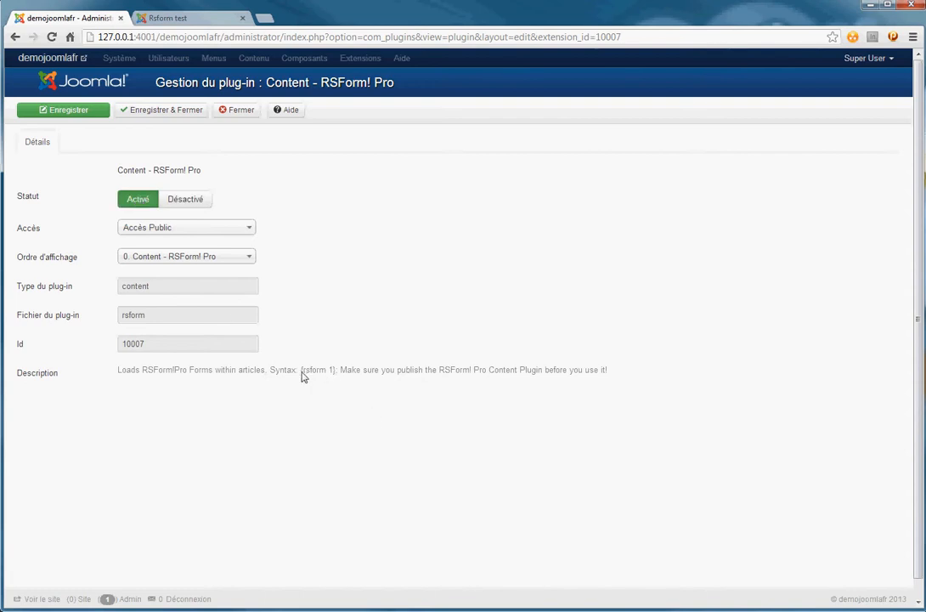
pyautogui.moveTo(301, 371); pyautogui.dragTo(337, 372)
pyautogui.hotkey('ctrl', 'c')
pyautogui.click(161, 111)
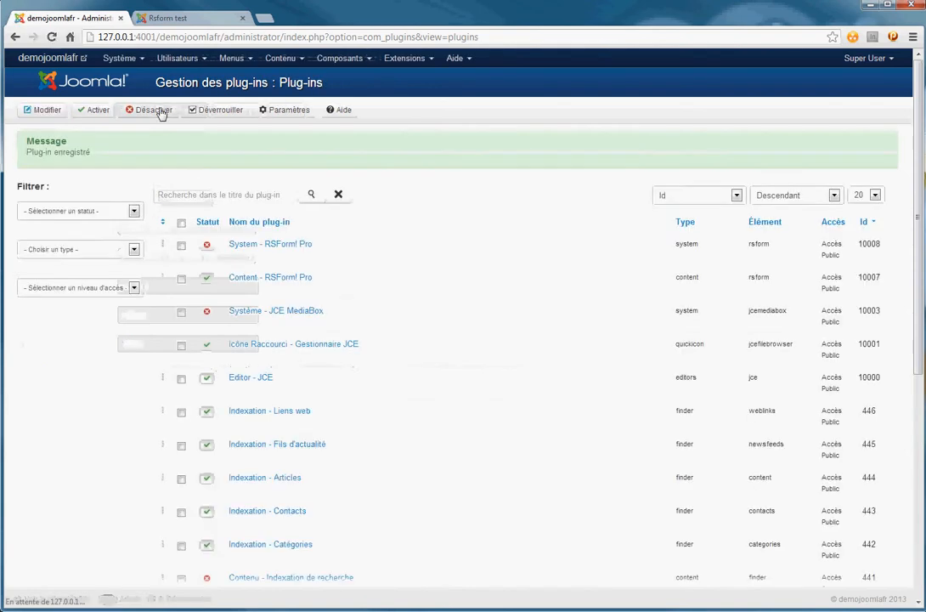
# Search the articles for "exemple" and open the Sites exemples article for editing.
pyautogui.click(280, 60)
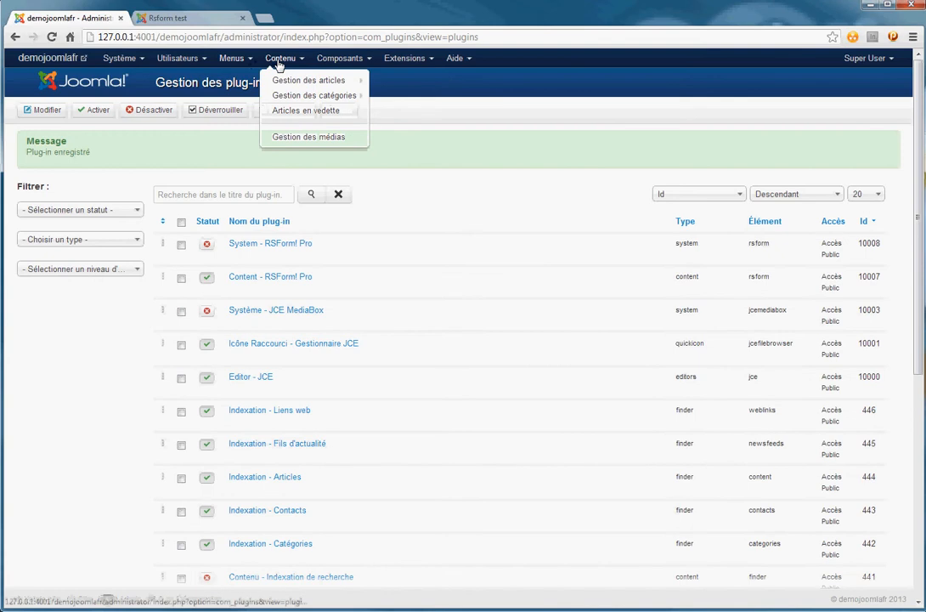
pyautogui.click(280, 82)
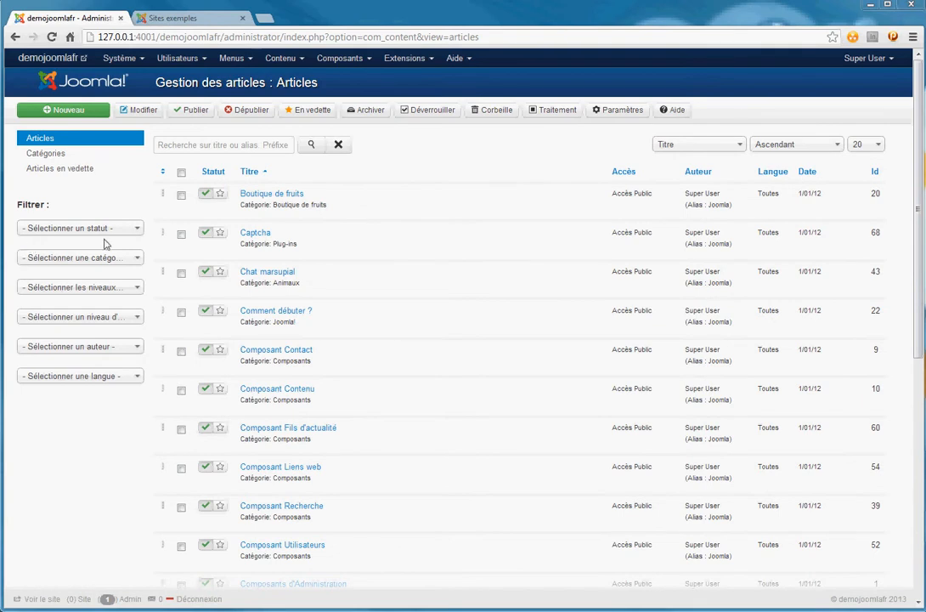
pyautogui.click(181, 144)
pyautogui.write('exem')
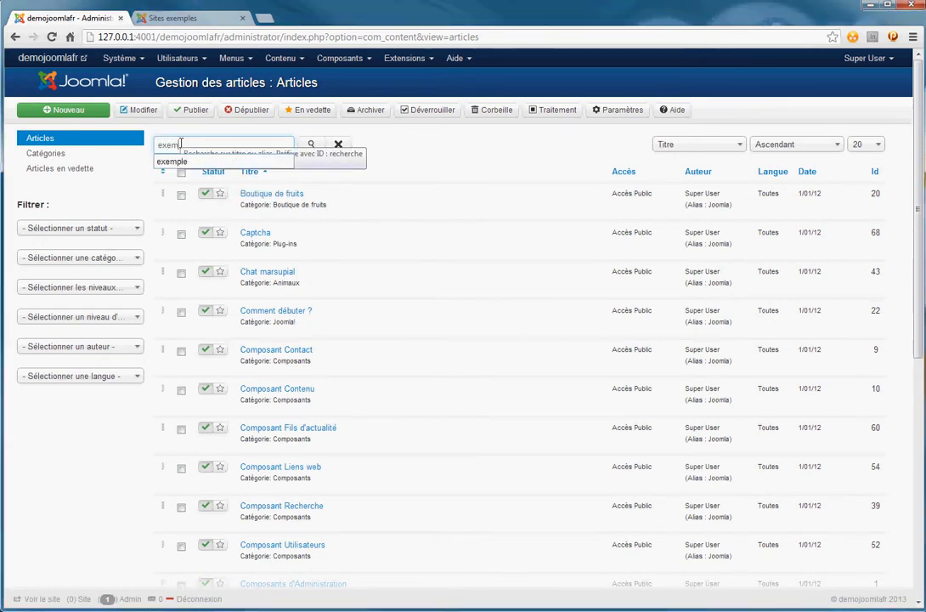
pyautogui.write('ple')
pyautogui.press('Return')
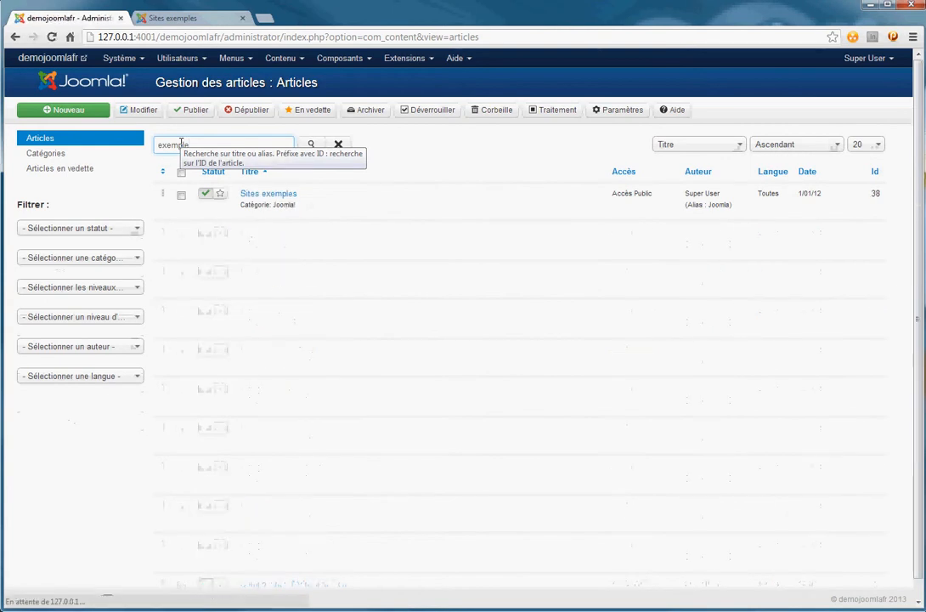
pyautogui.click(248, 196)
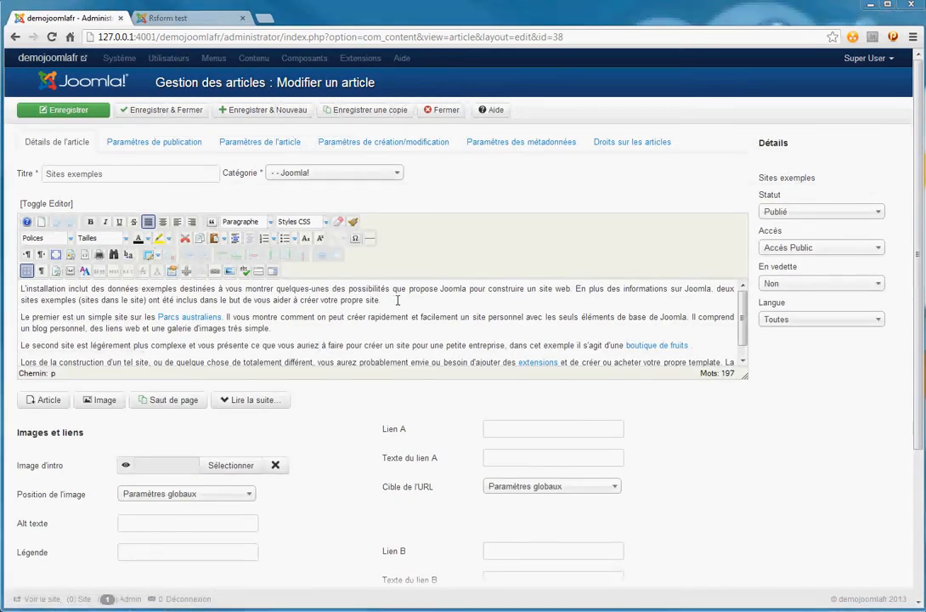
# Insert <div>{rsform 3}</div> after the first paragraph in the article's source code and save the article.
pyautogui.click(85, 255)
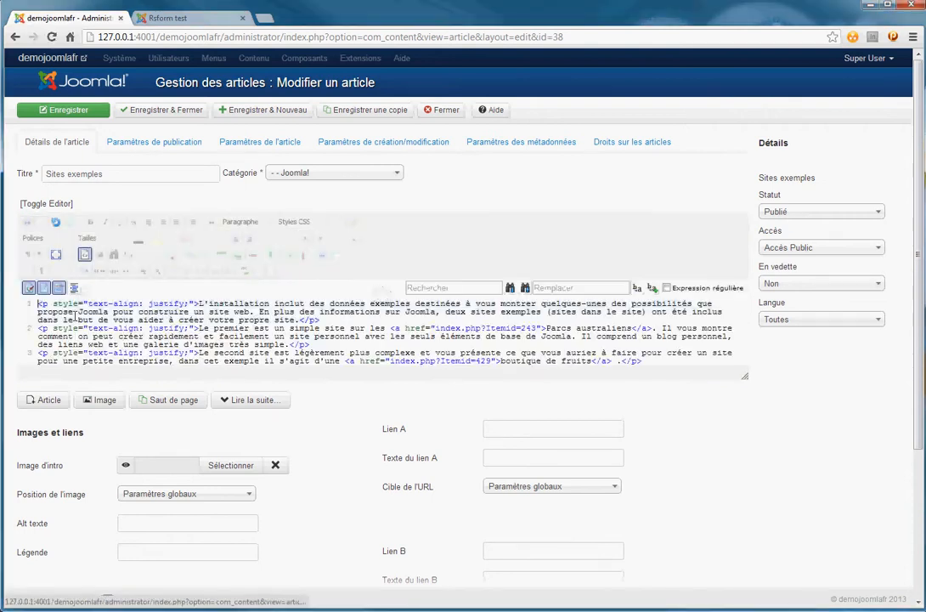
pyautogui.click(337, 321)
pyautogui.press('Return')
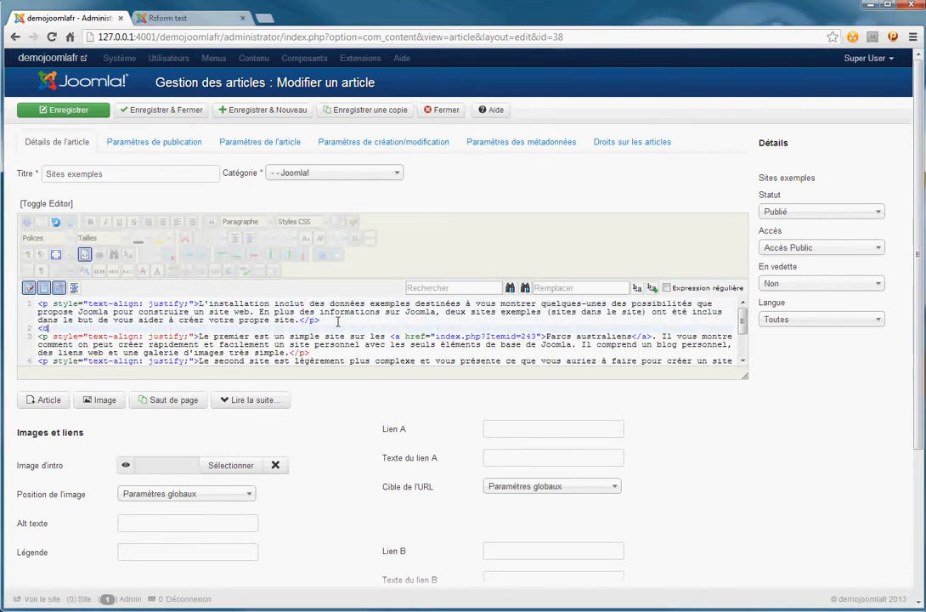
pyautogui.write('<div></div>')
pyautogui.hotkey('ctrl', 'v')
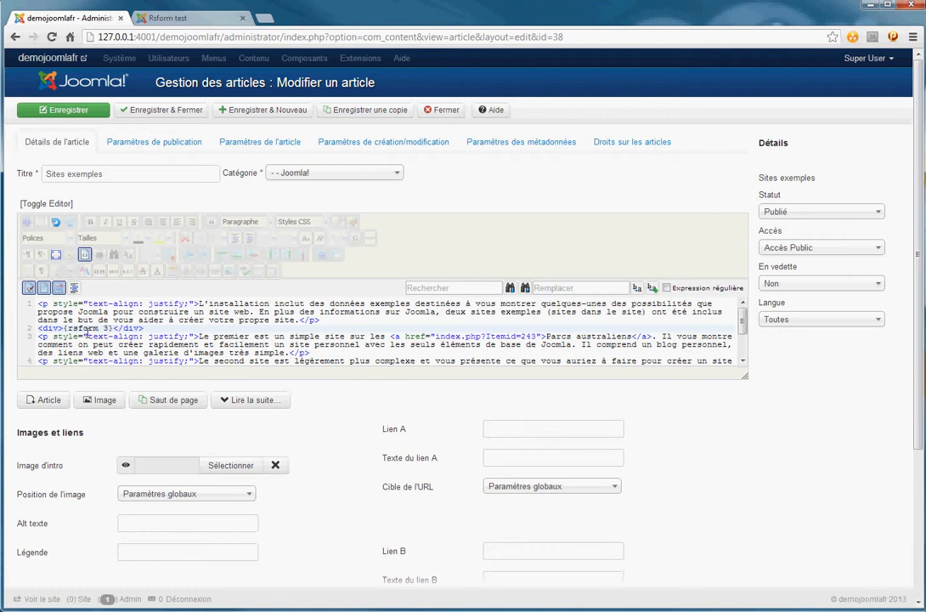
pyautogui.click(84, 113)
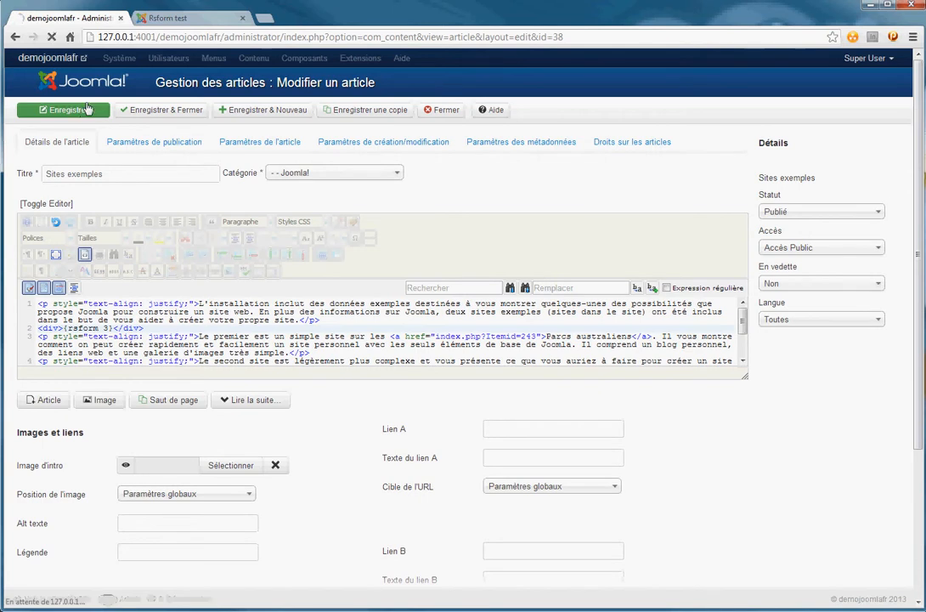
# Reload the public site and open the Sites exemples page to view the form embedded in the article.
pyautogui.click(183, 19)
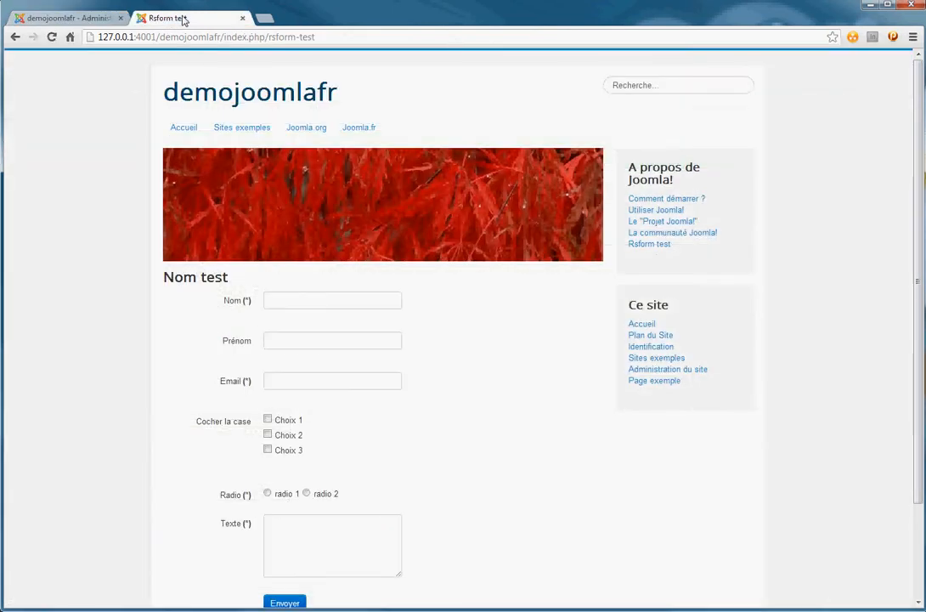
pyautogui.press('F5')
pyautogui.click(231, 132)
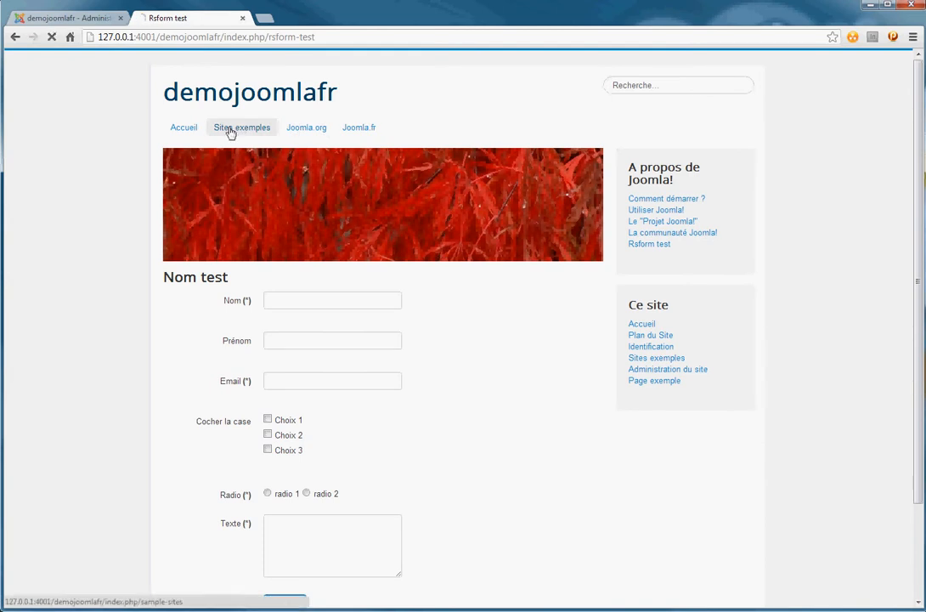
pyautogui.scroll(-2, 439, 349)
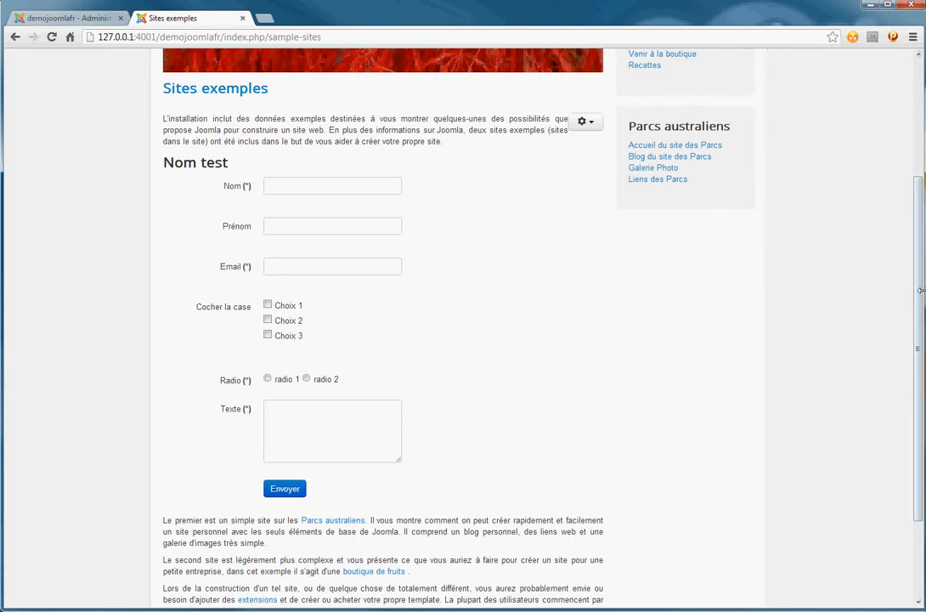
# Narrow the browser window to mobile width to check the embedded form's responsive layout, and widen it again.
pyautogui.moveTo(920, 290); pyautogui.dragTo(294, 291)
pyautogui.scroll(-2, 184, 312)
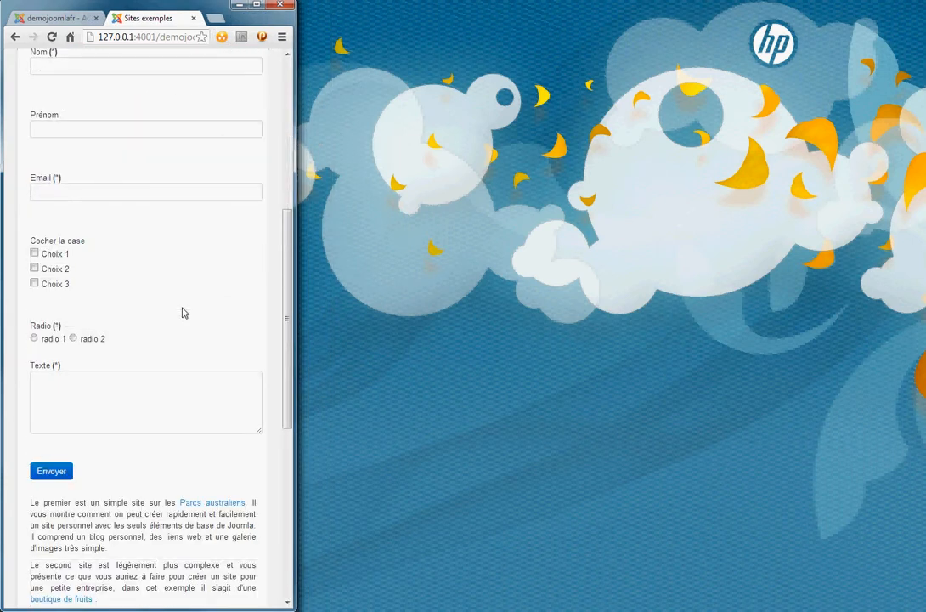
pyautogui.scroll(5, 182, 311)
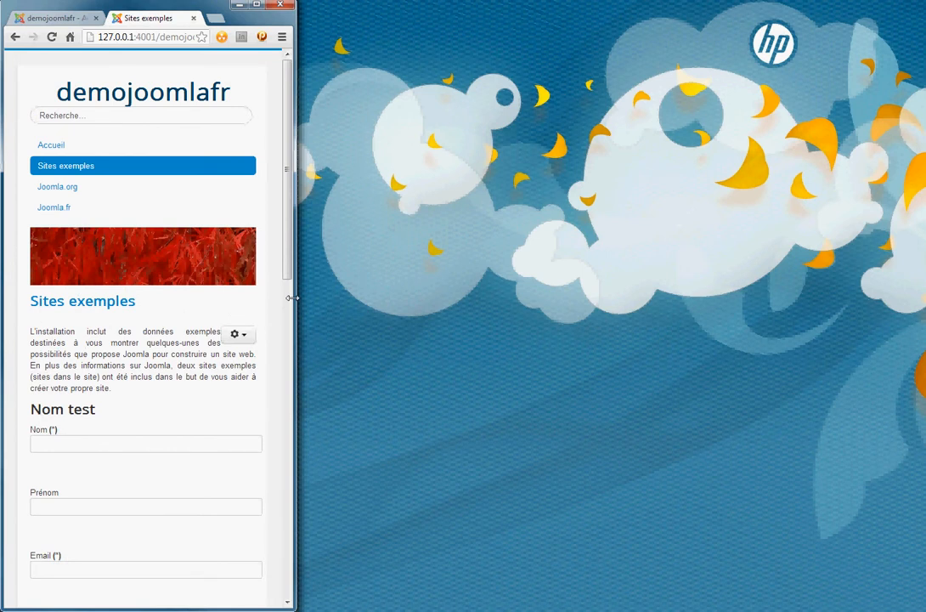
pyautogui.moveTo(292, 297); pyautogui.dragTo(912, 302)
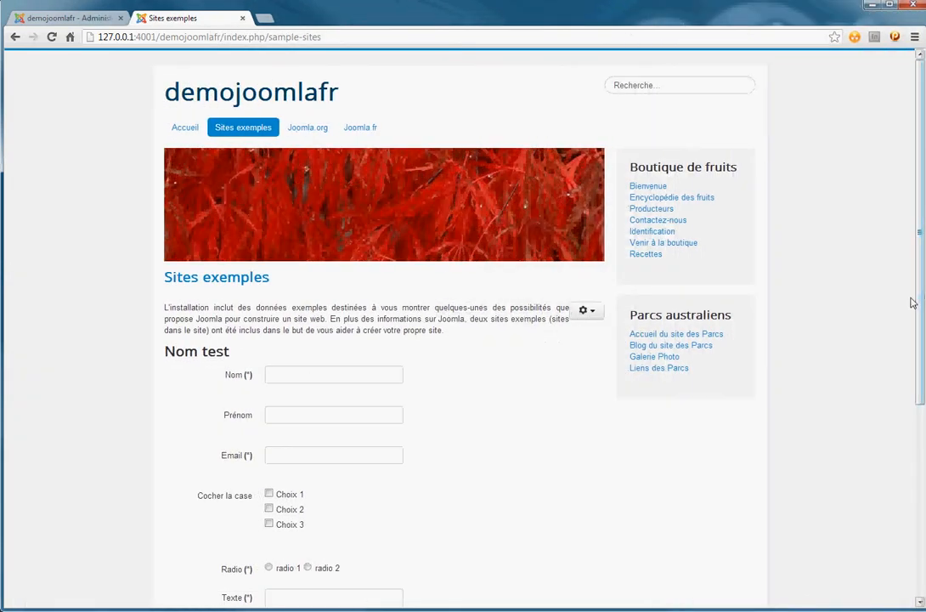